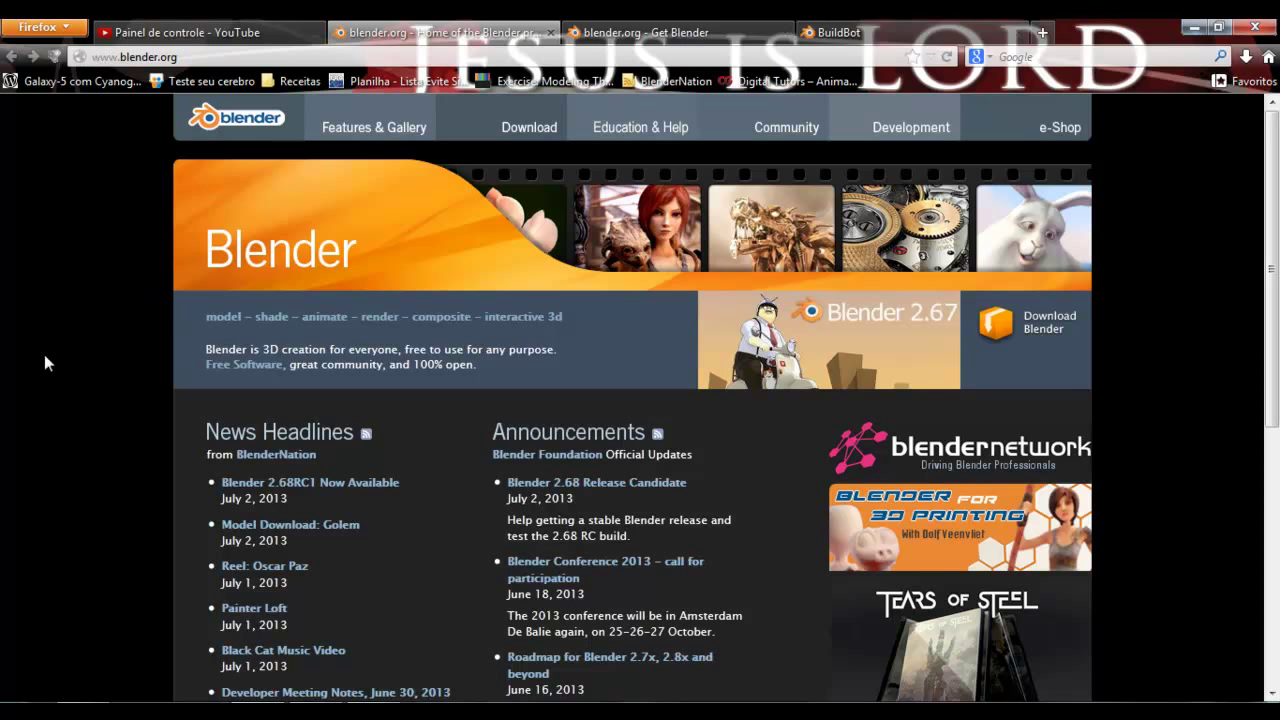
Open the Get Blender download page from the blender.org site
scroll(44, 354, down, 1)
scroll(80, 316, down, 1)
scroll(58, 329, down, 2)
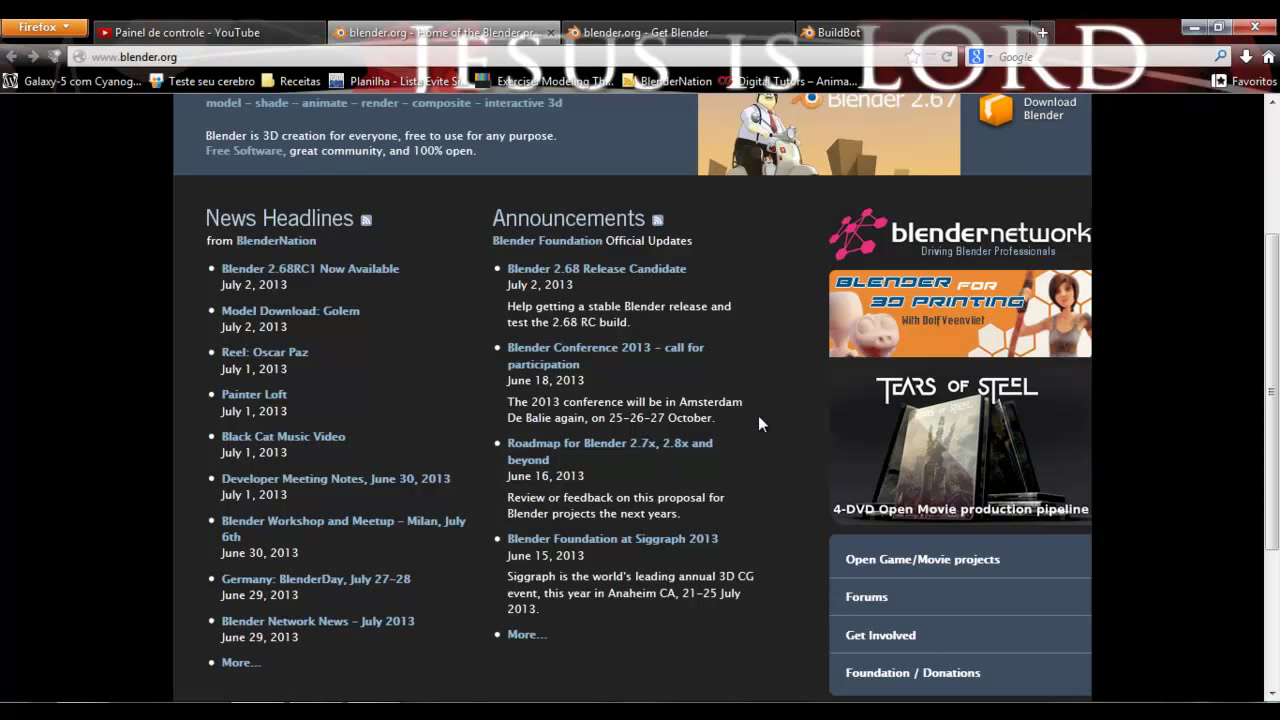
scroll(712, 467, up, 3)
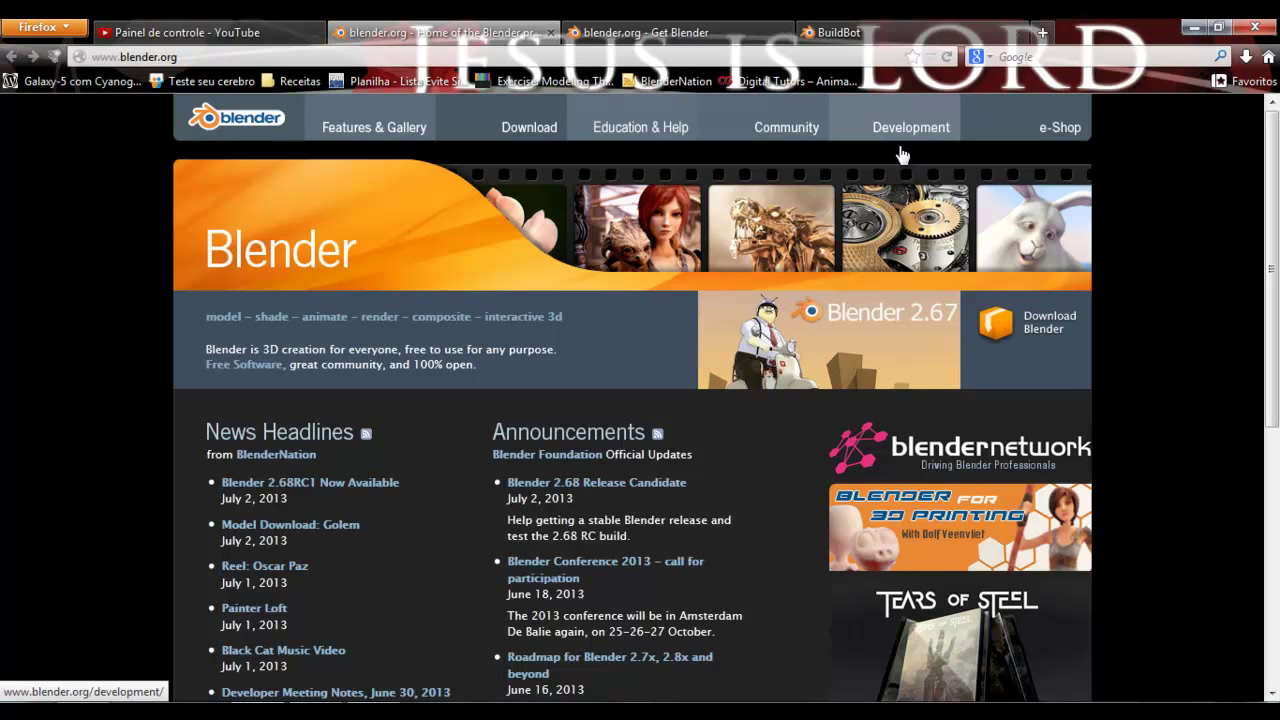
click(1041, 344)
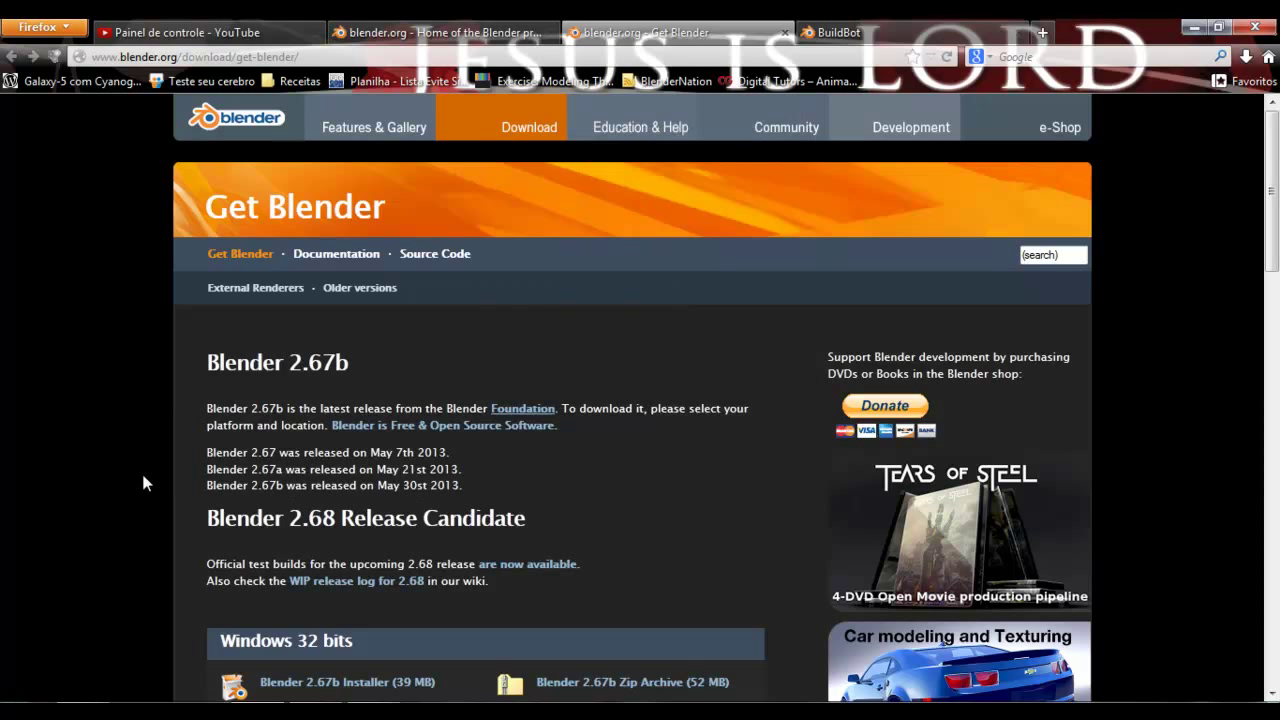
Scroll to the Windows 2.67b downloads and close the system information window
scroll(117, 397, down, 1)
scroll(50, 380, down, 2)
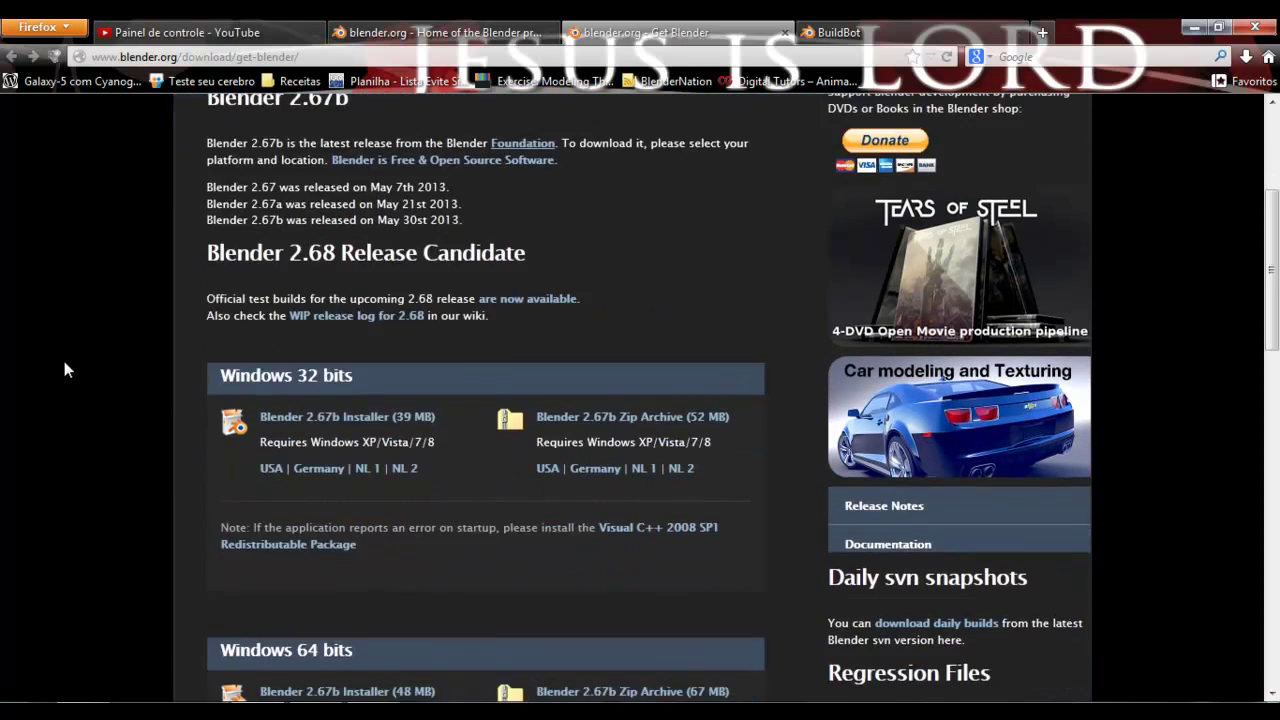
scroll(80, 310, down, 1)
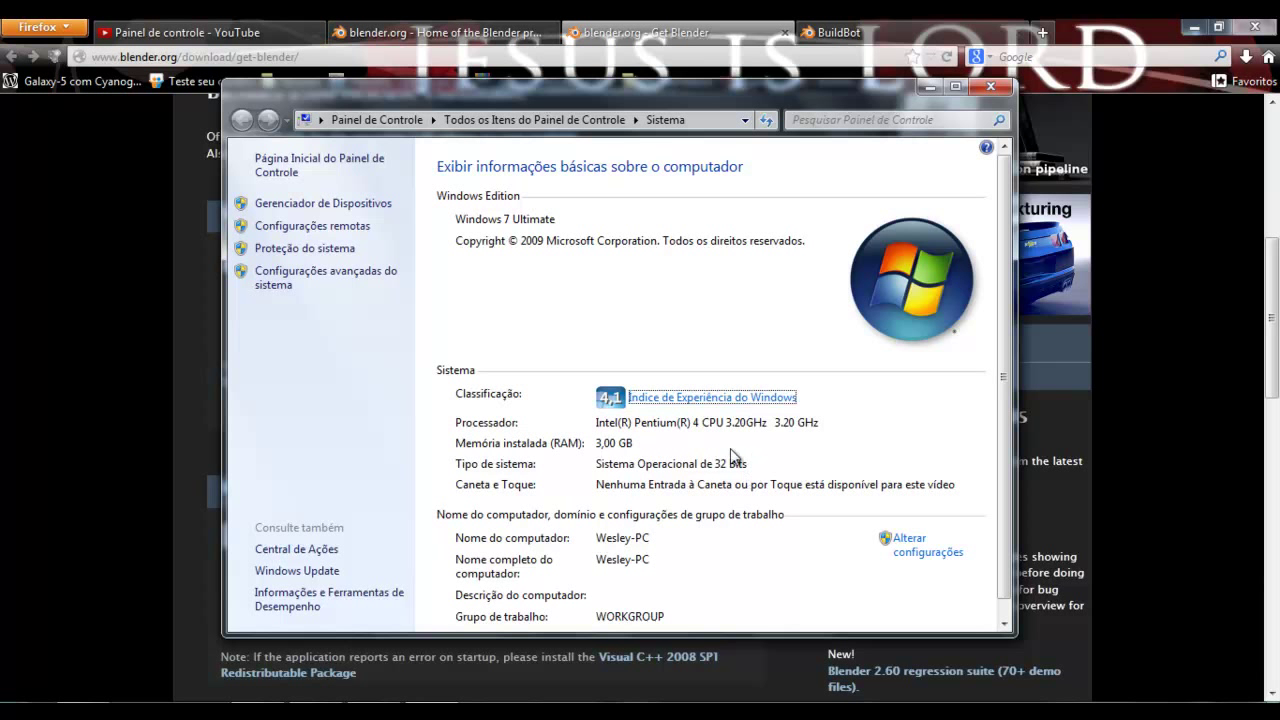
click(990, 86)
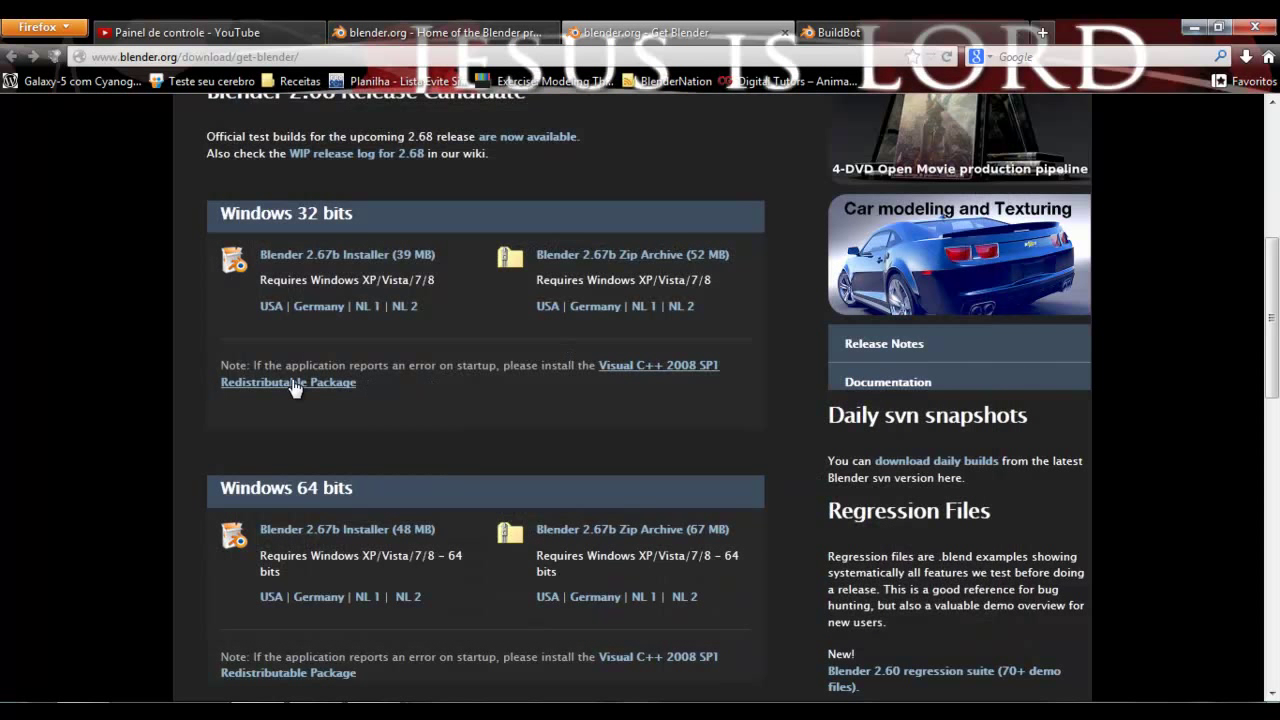
scroll(133, 370, up, 3)
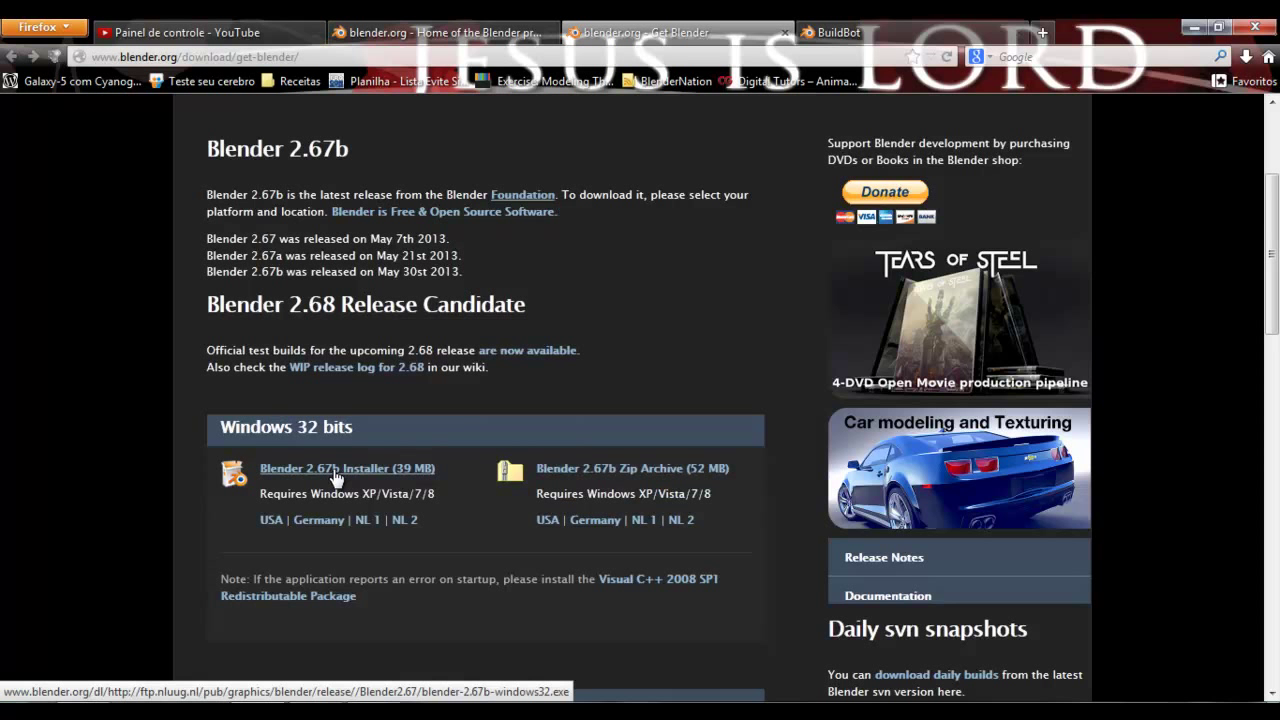
scroll(668, 335, down, 2)
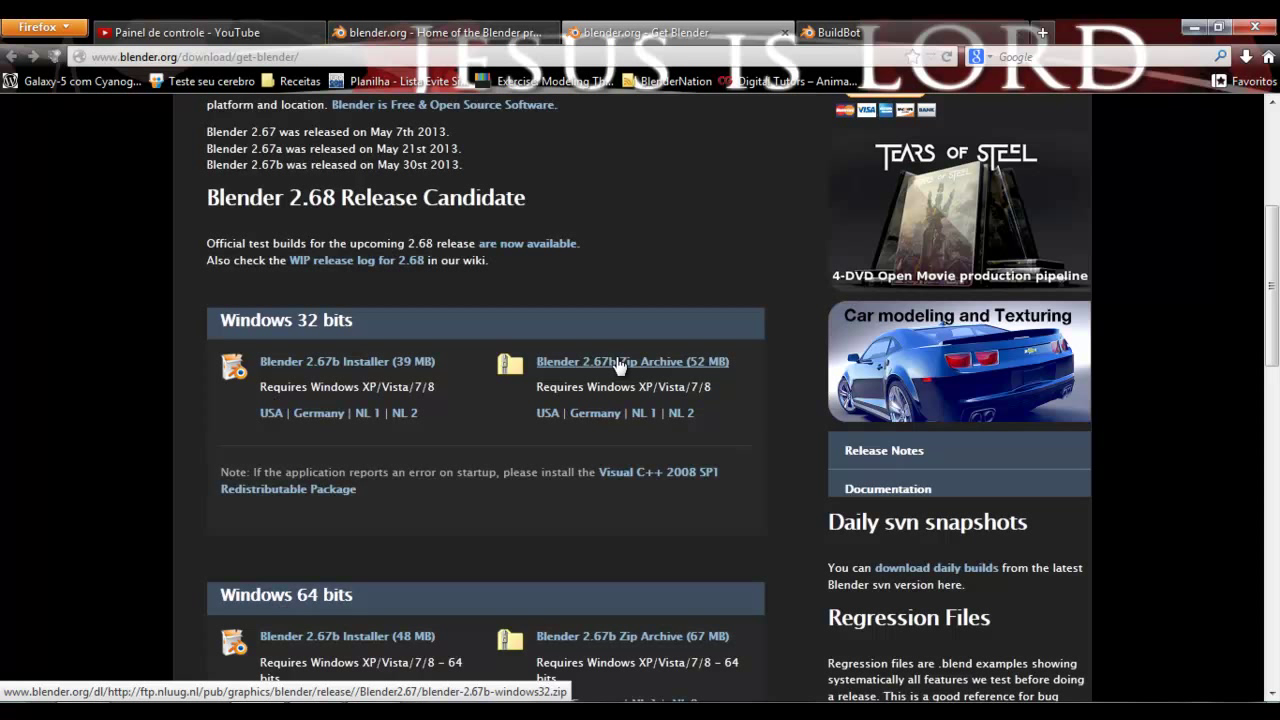
scroll(591, 391, down, 15)
scroll(591, 391, down, 5)
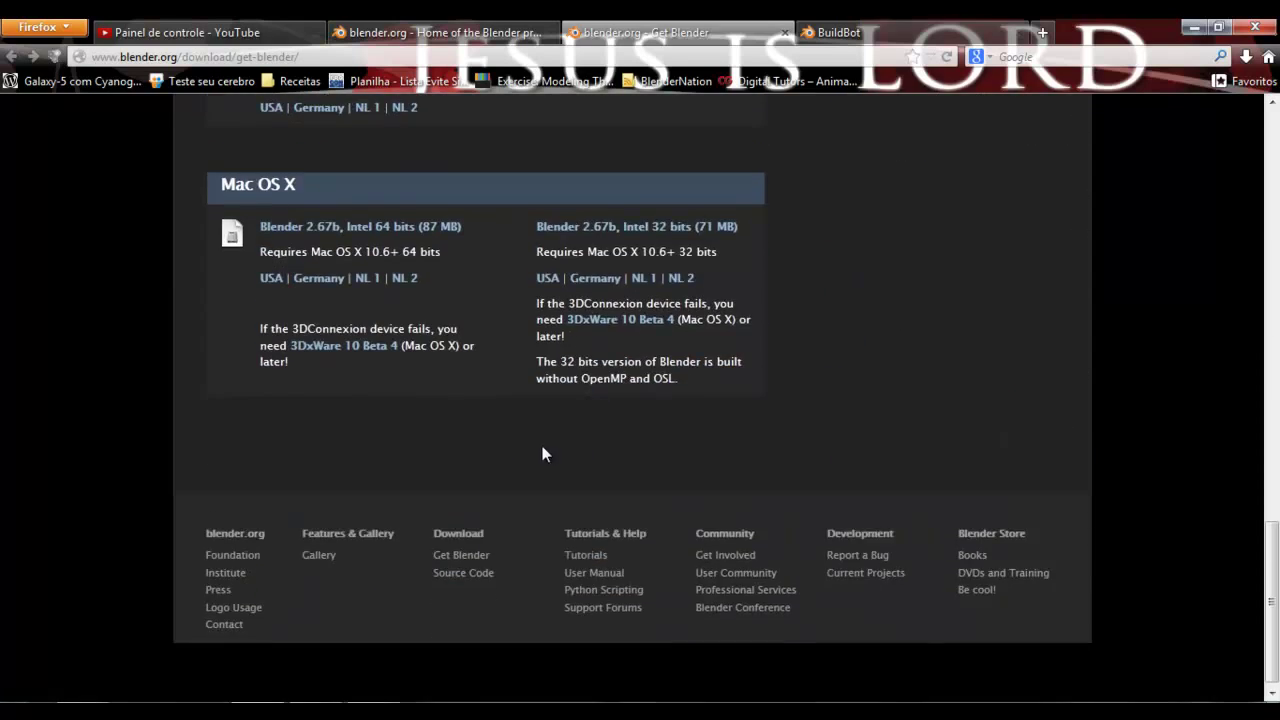
scroll(545, 454, up, 5)
scroll(470, 470, up, 3)
scroll(403, 487, up, 3)
scroll(143, 488, up, 2)
scroll(143, 488, up, 3)
scroll(143, 488, up, 3)
scroll(142, 487, down, 6)
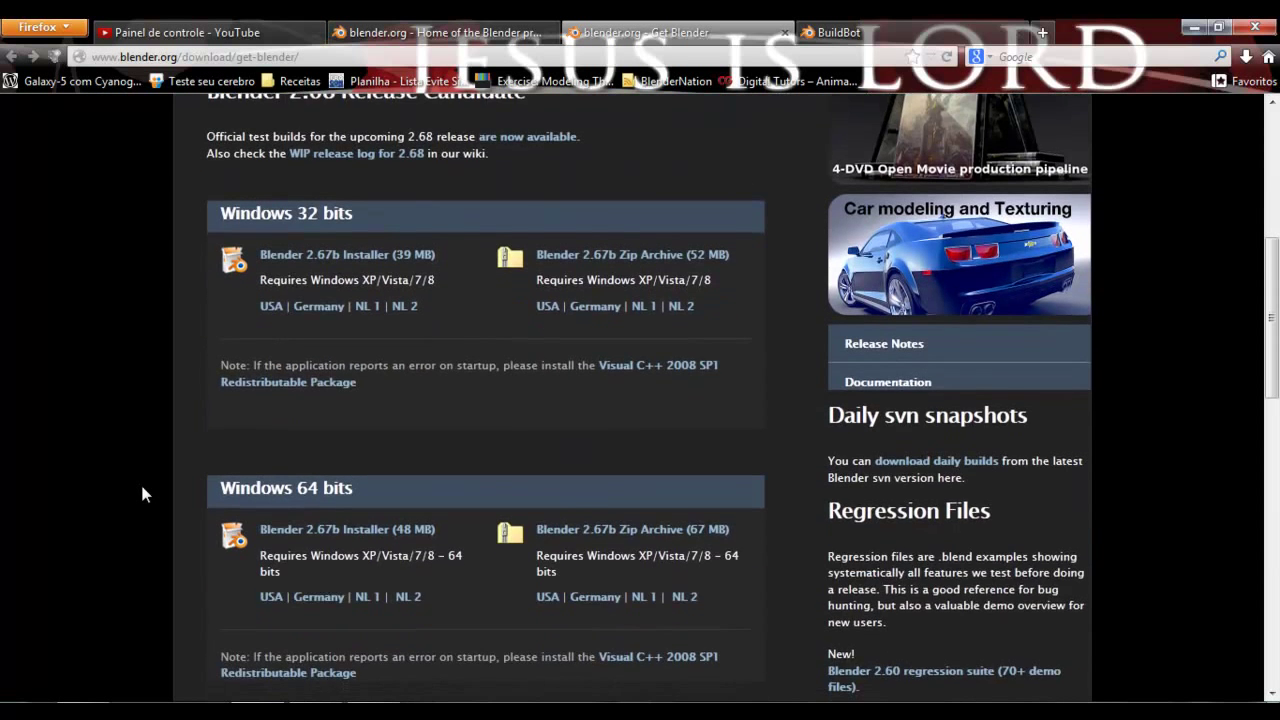
scroll(142, 490, down, 2)
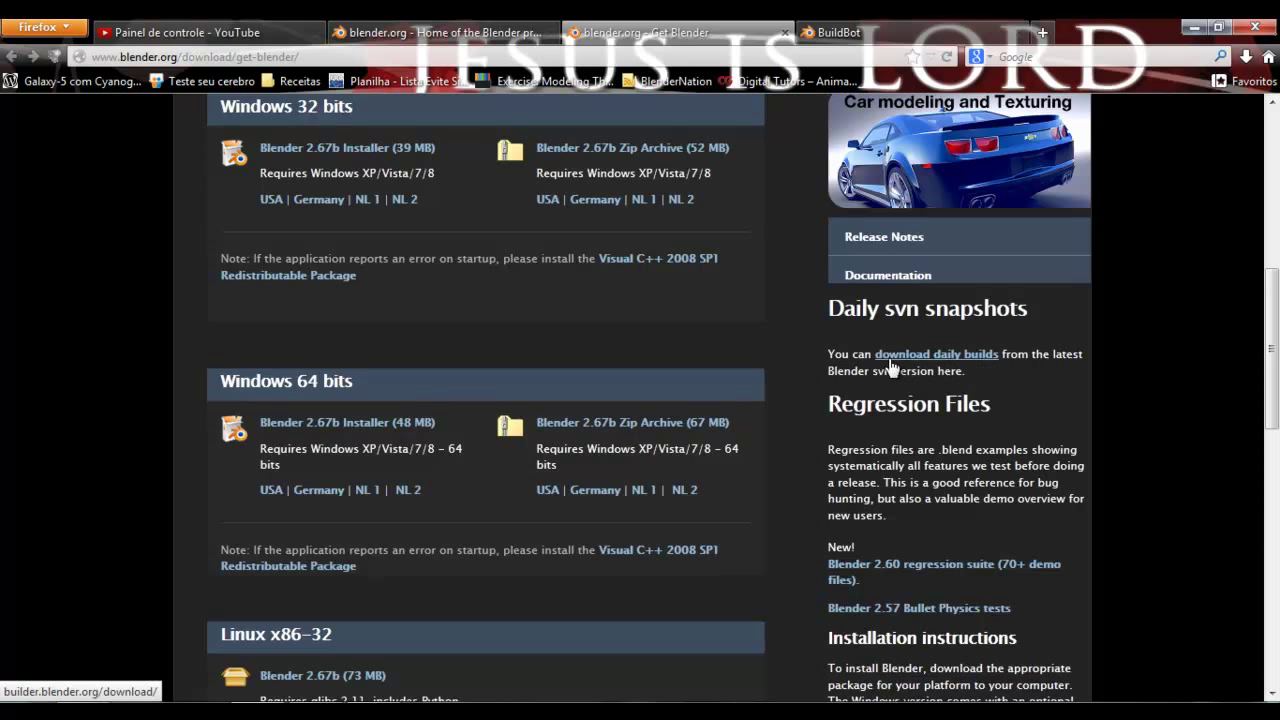
click(953, 356)
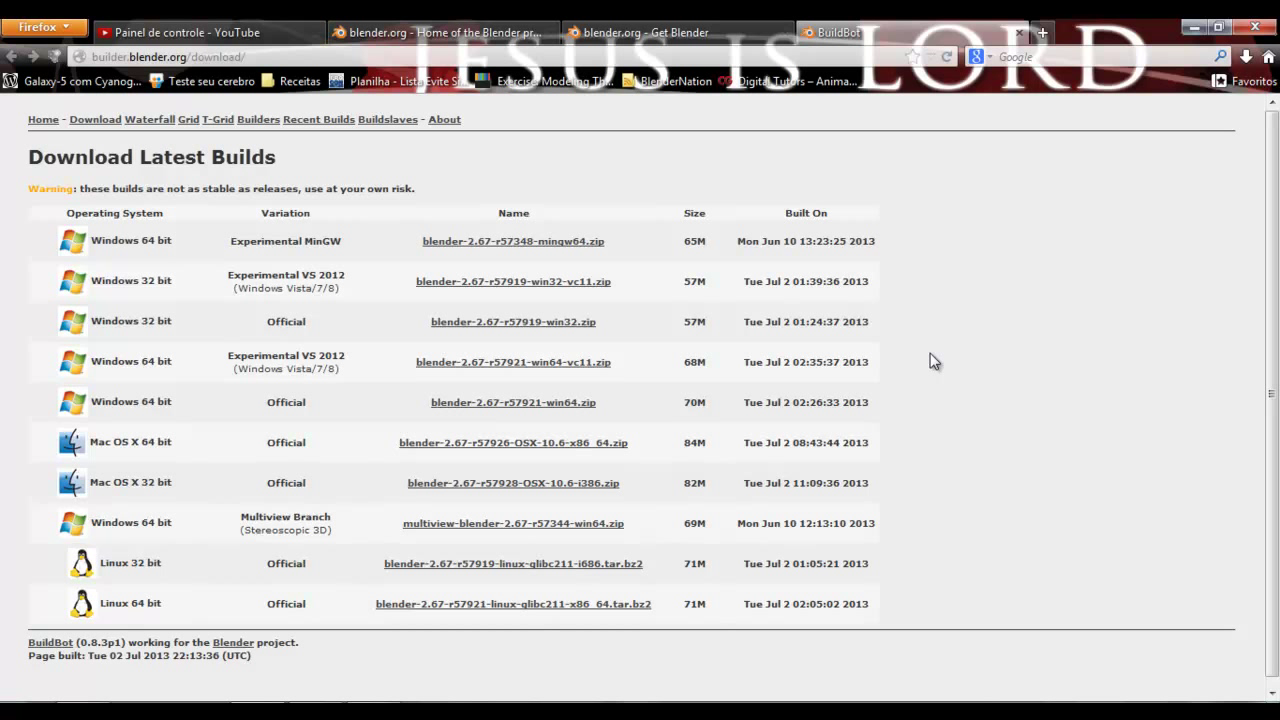
Close the daily builds and Get Blender tabs, then launch Blender from the taskbar
click(1020, 34)
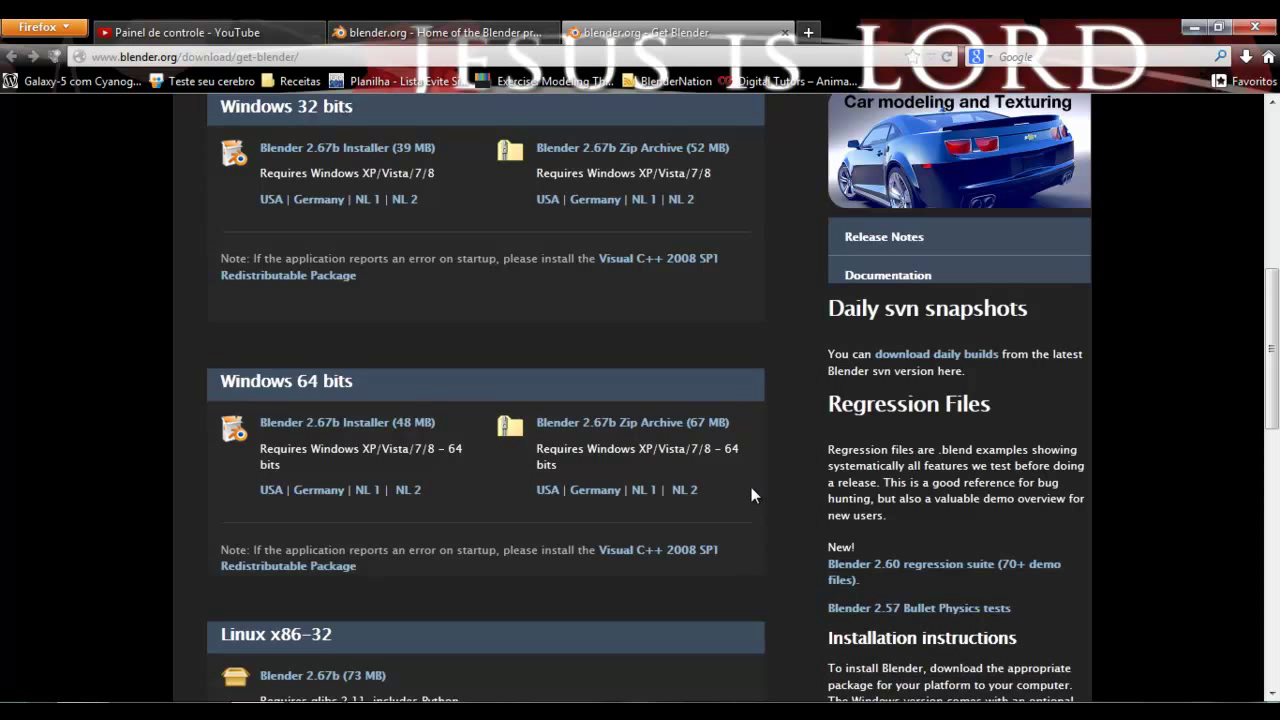
scroll(751, 500, up, 7)
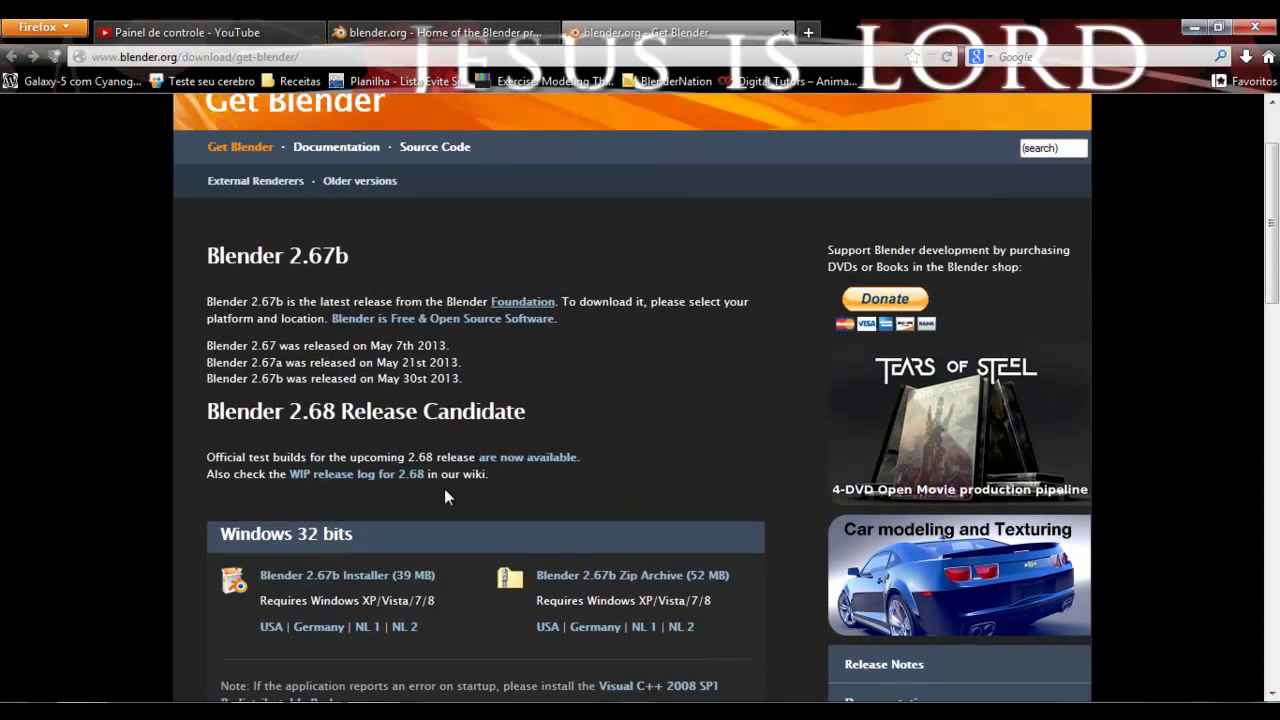
scroll(409, 449, down, 2)
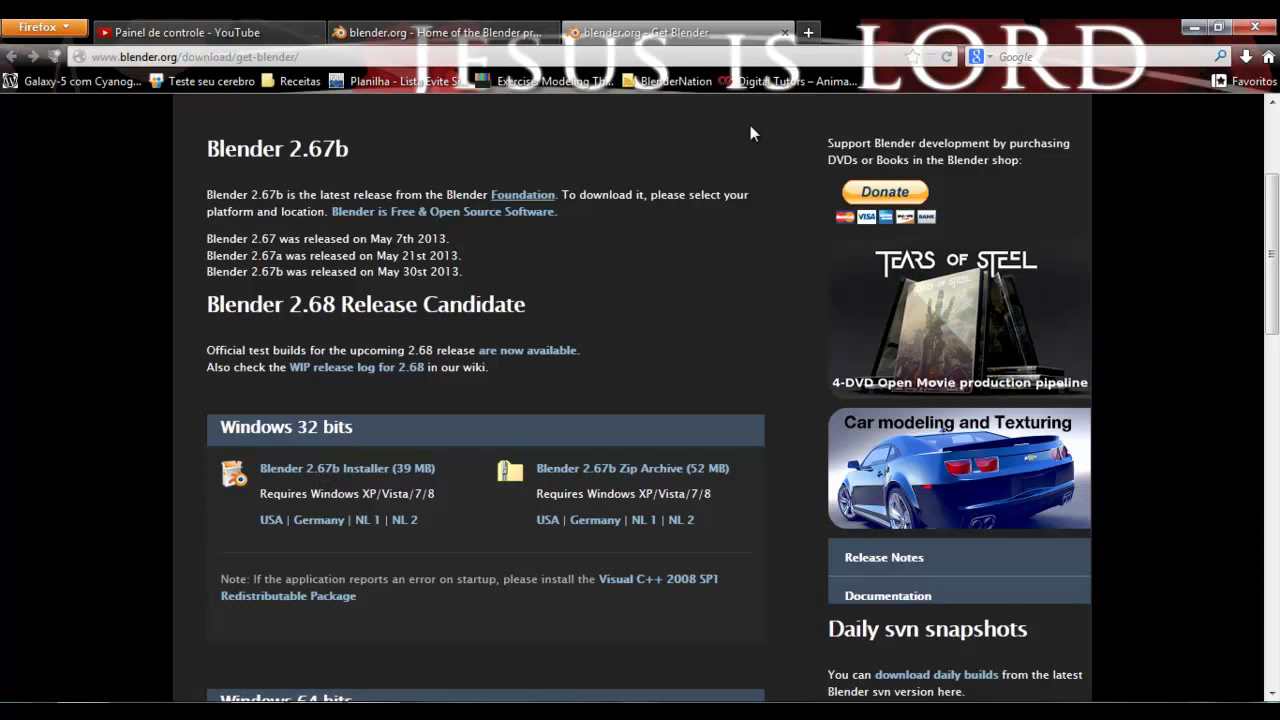
click(785, 33)
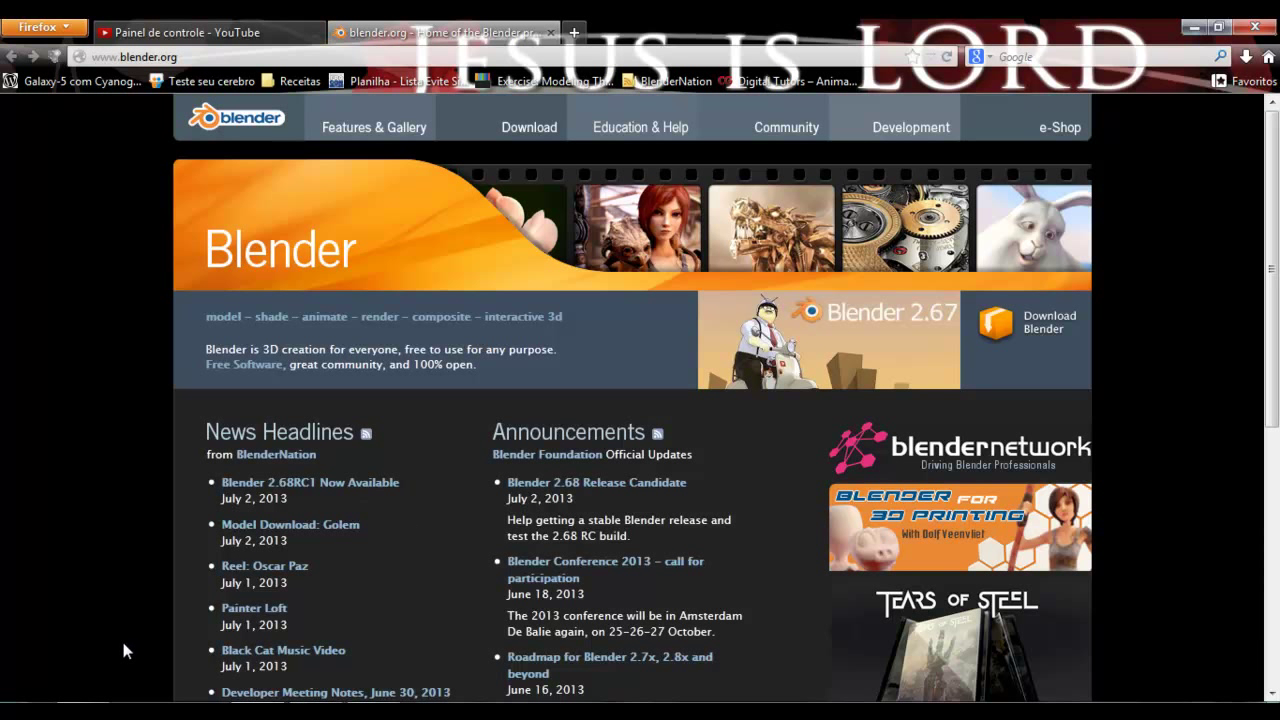
click(130, 710)
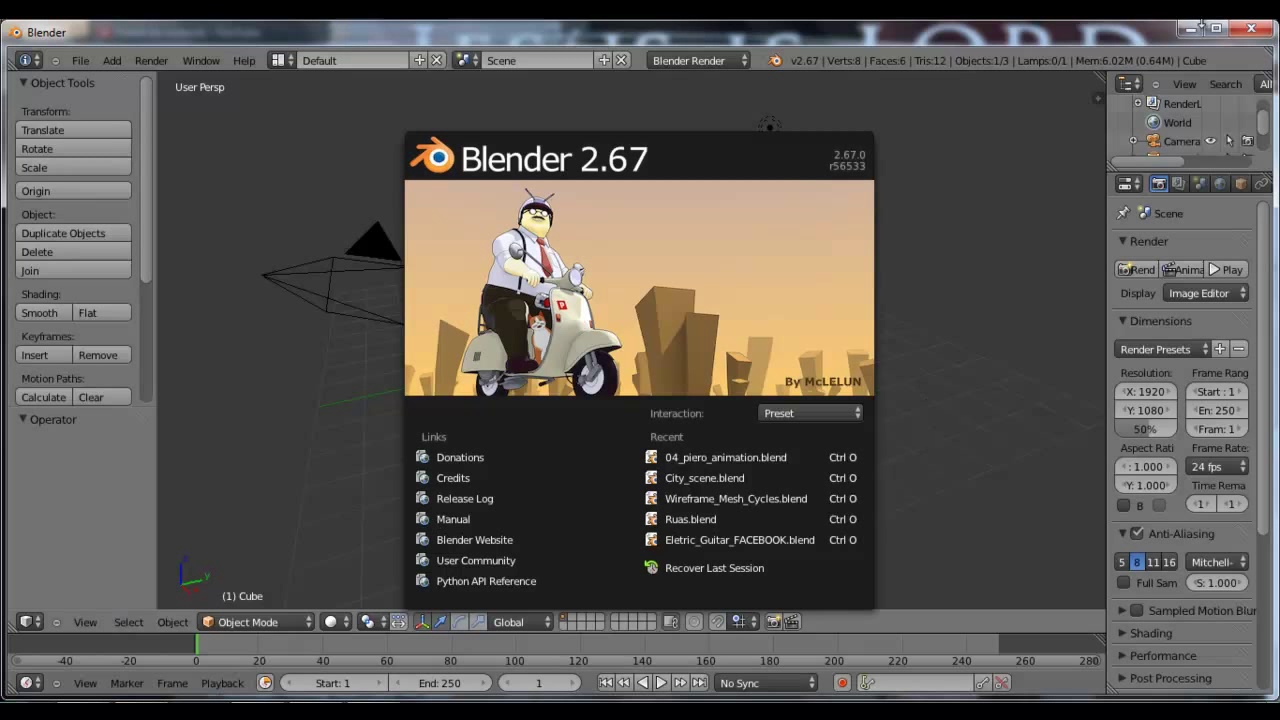
Maximize Blender, browse the Interaction Preset choices without changing them, and dismiss the splash
click(1216, 28)
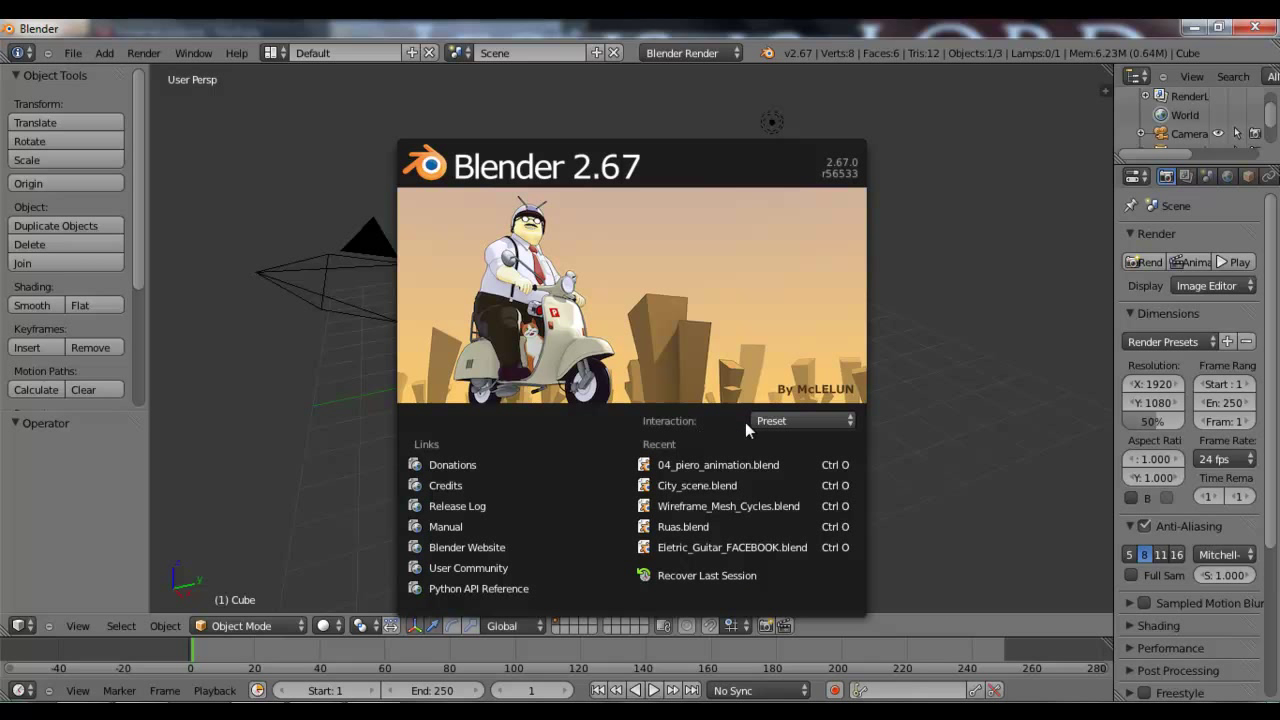
click(775, 421)
click(780, 421)
click(821, 423)
click(637, 260)
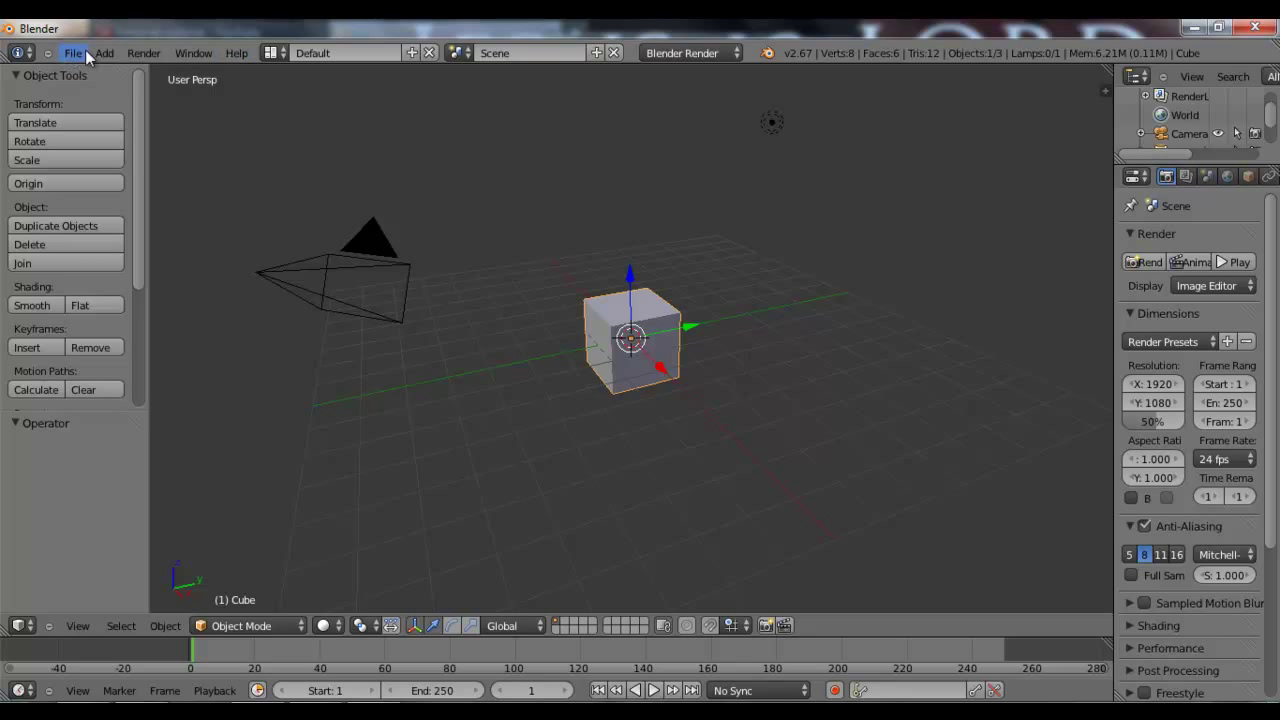
click(74, 54)
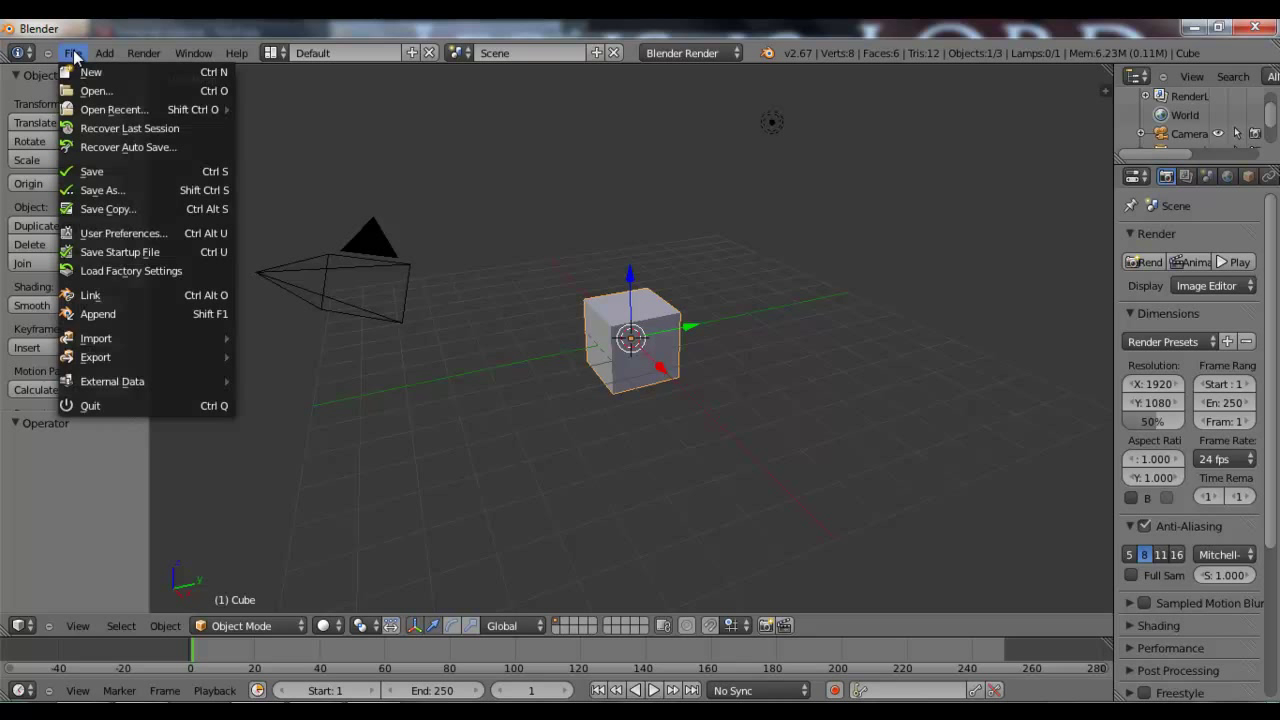
click(104, 53)
click(143, 54)
click(193, 53)
click(237, 53)
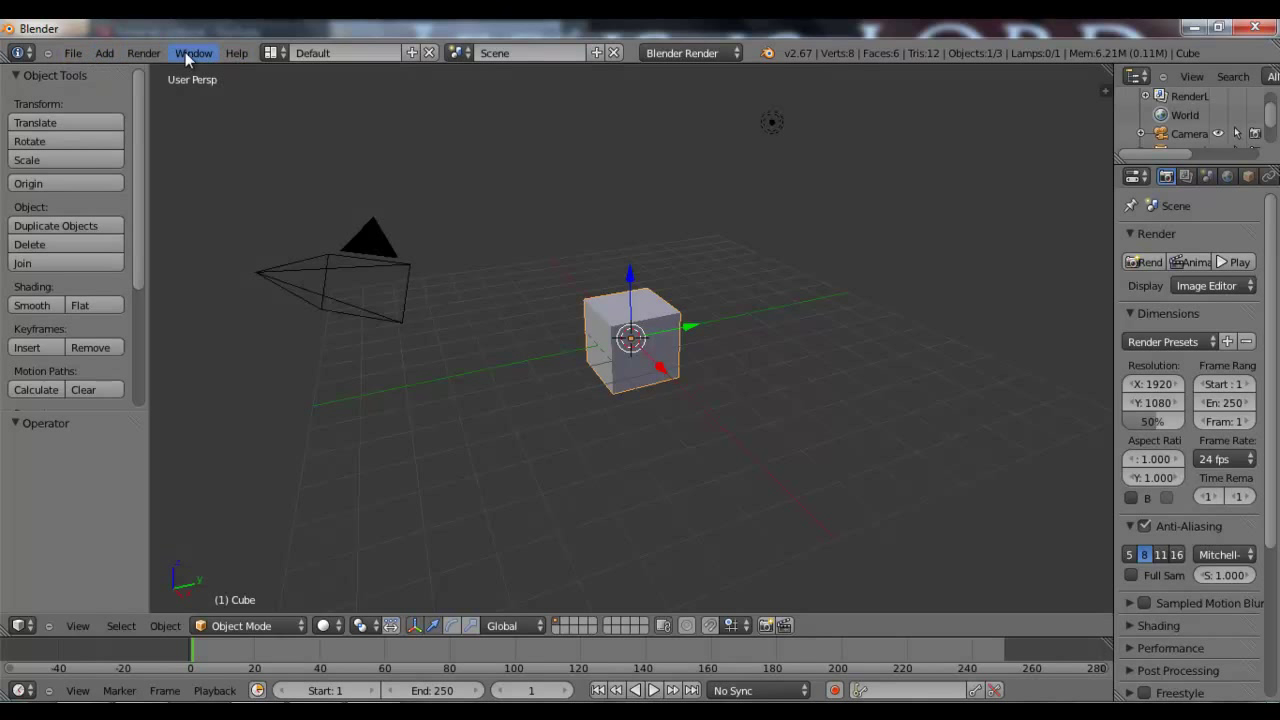
click(104, 53)
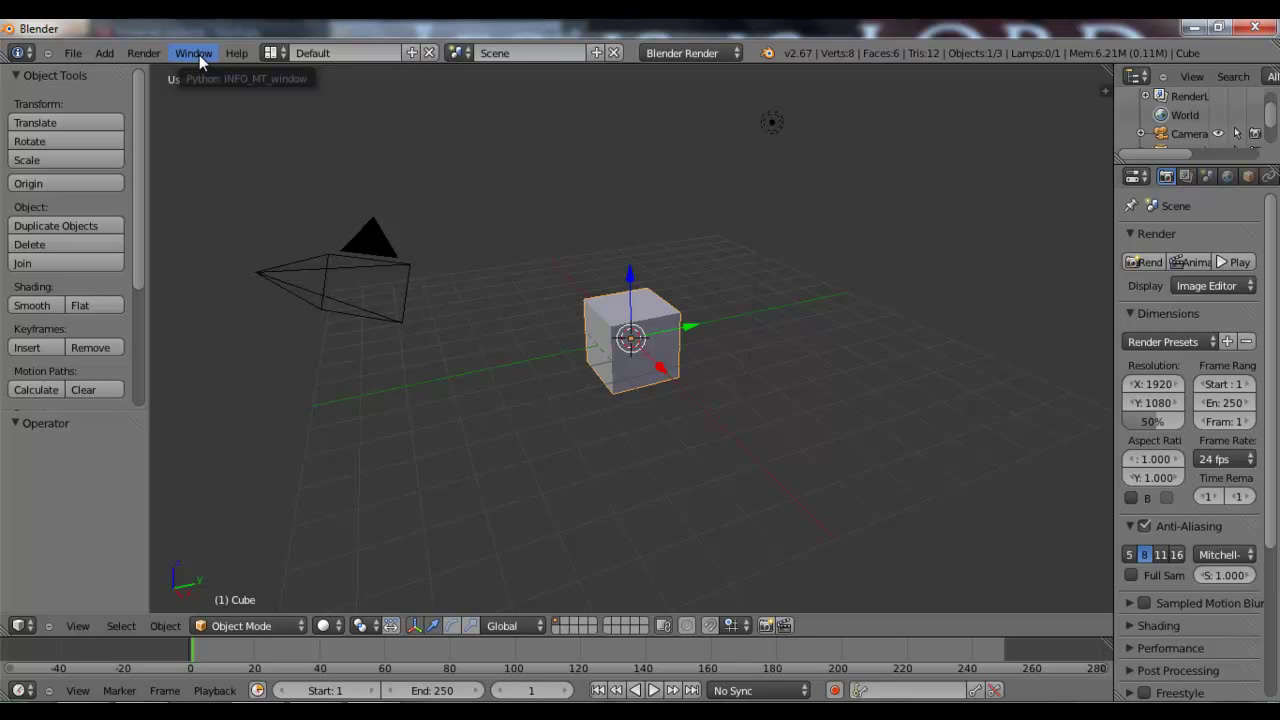
click(139, 55)
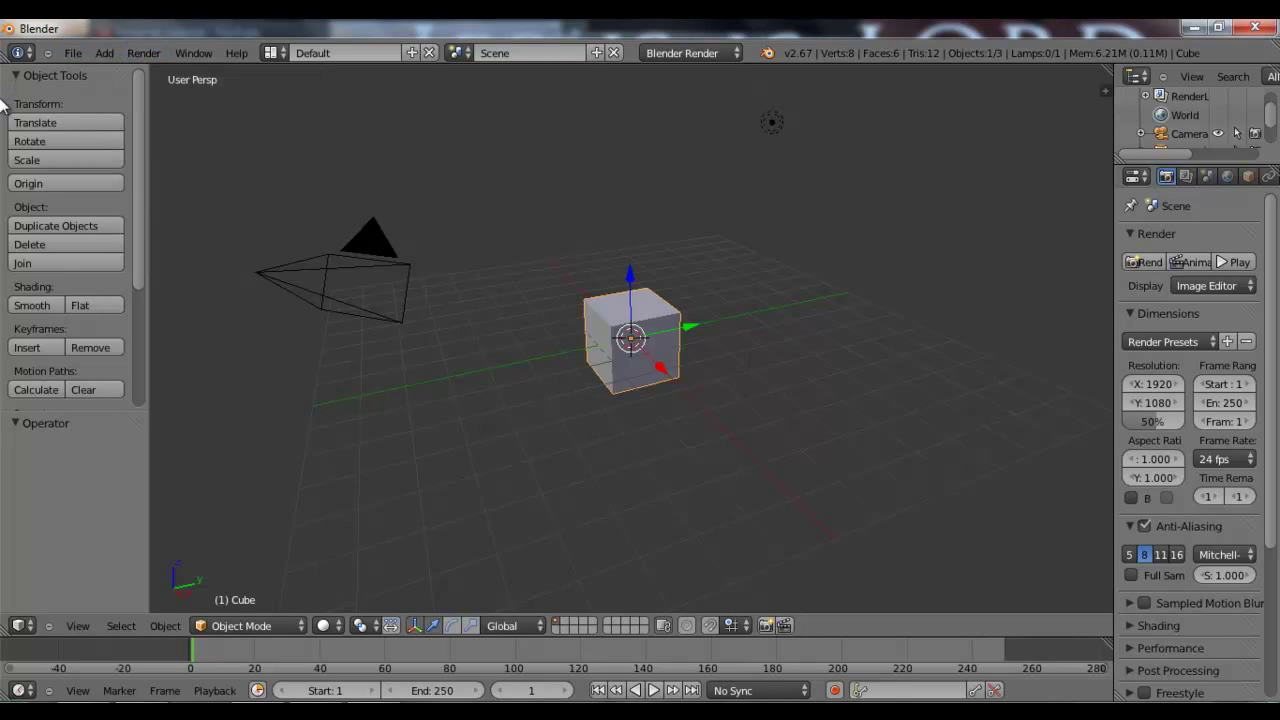
click(72, 54)
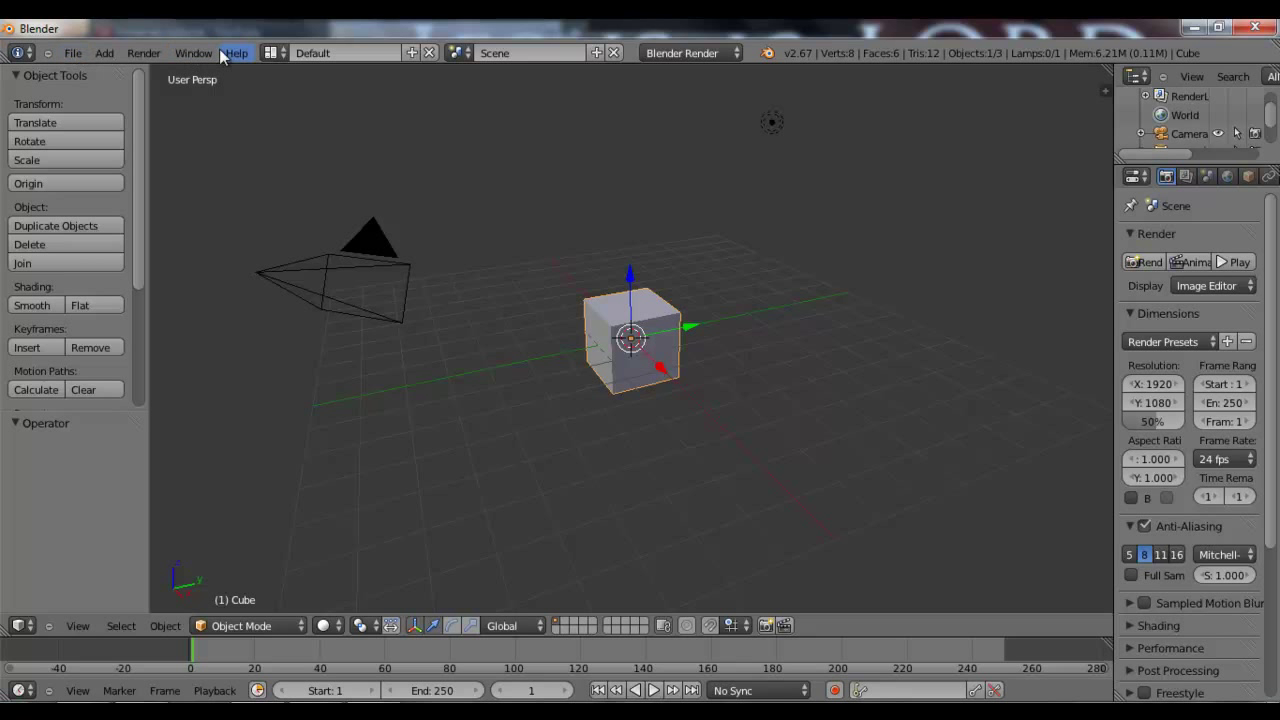
click(279, 50)
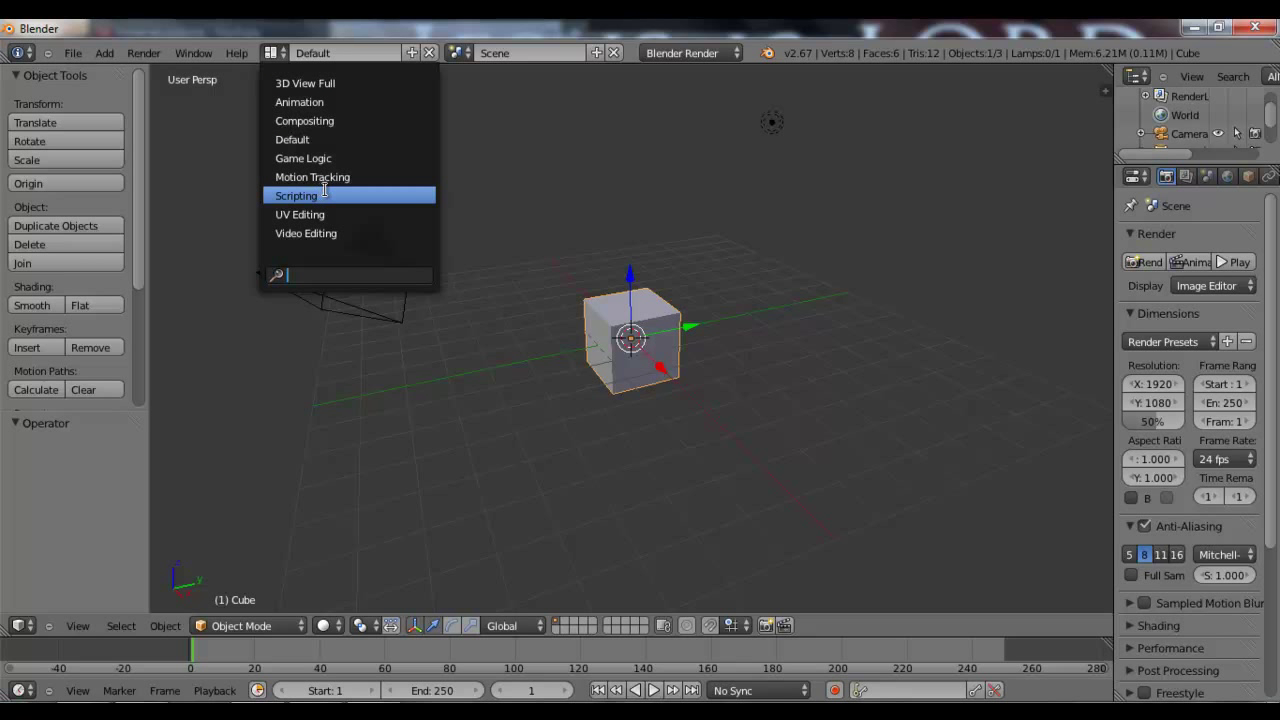
Cycle through the 3D View Full, Animation and Compositing layouts, then return to Default
click(300, 89)
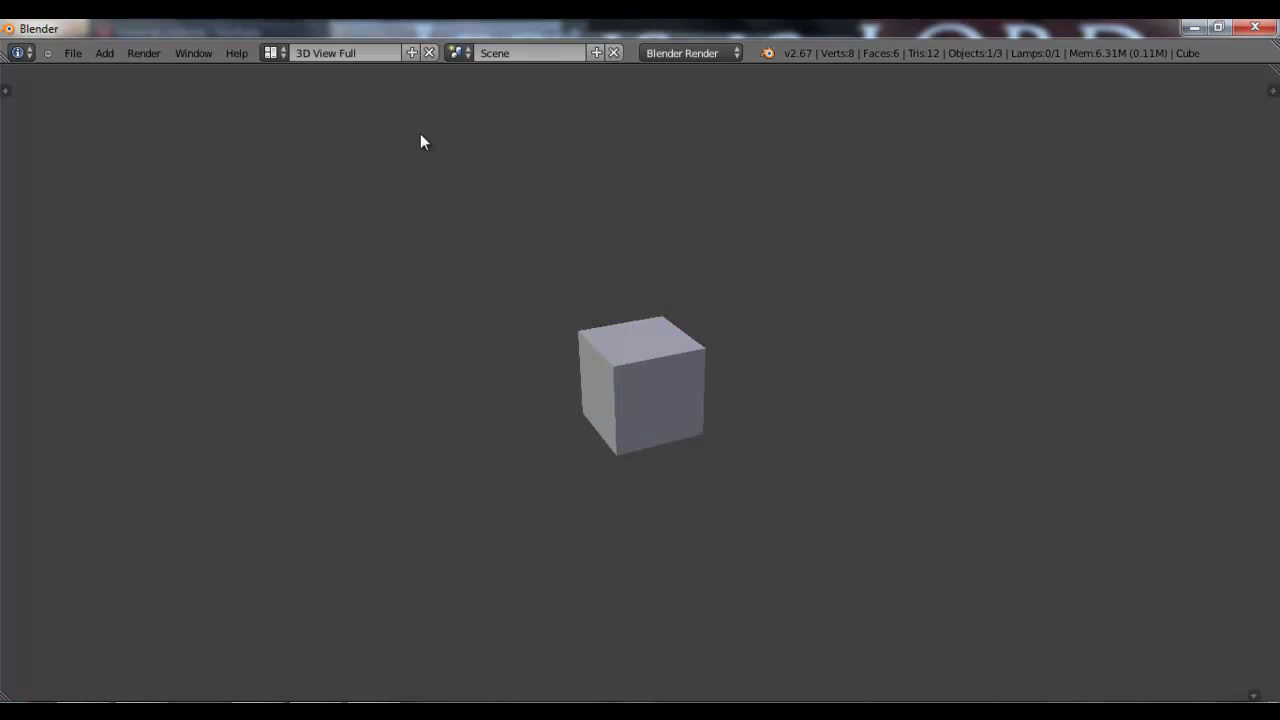
click(275, 54)
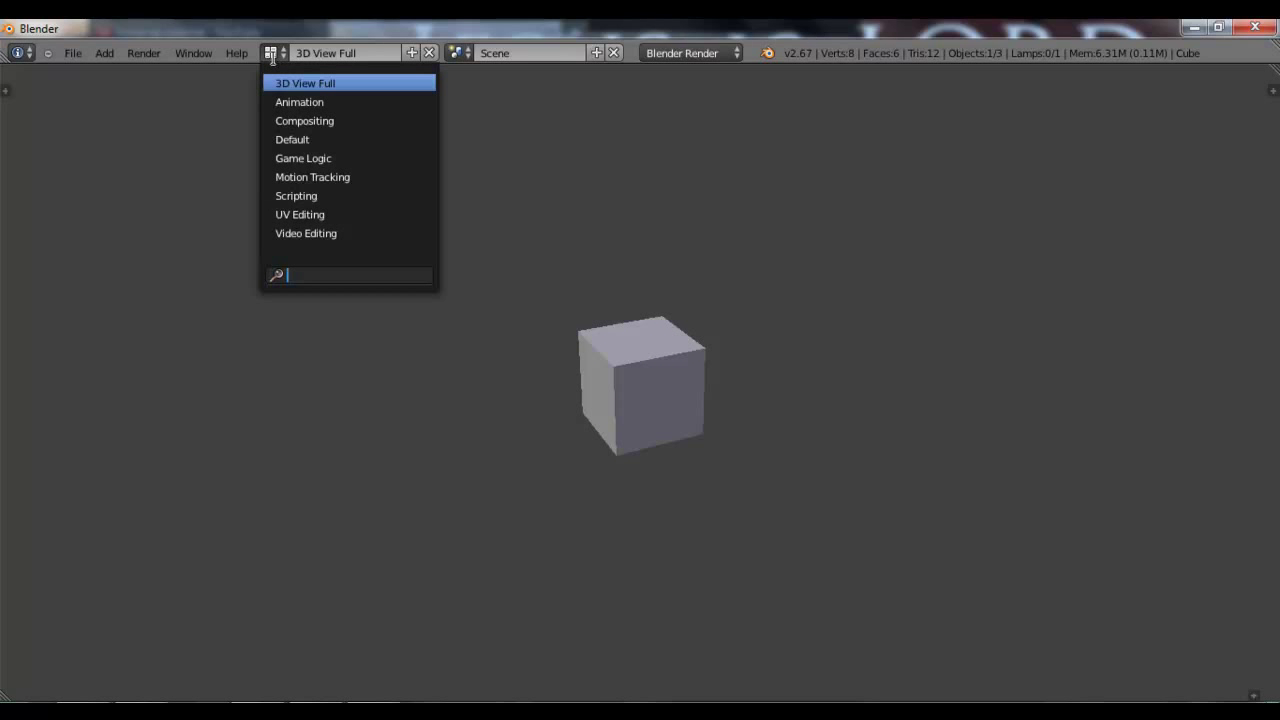
click(302, 103)
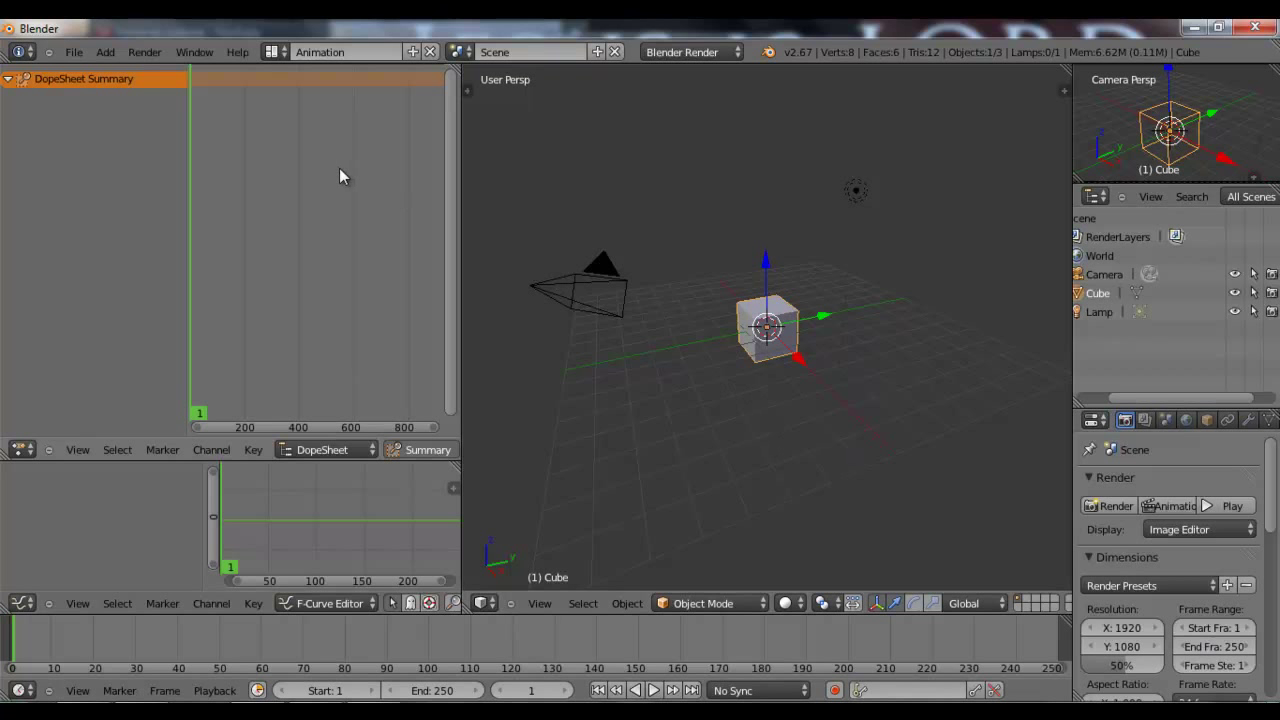
click(271, 52)
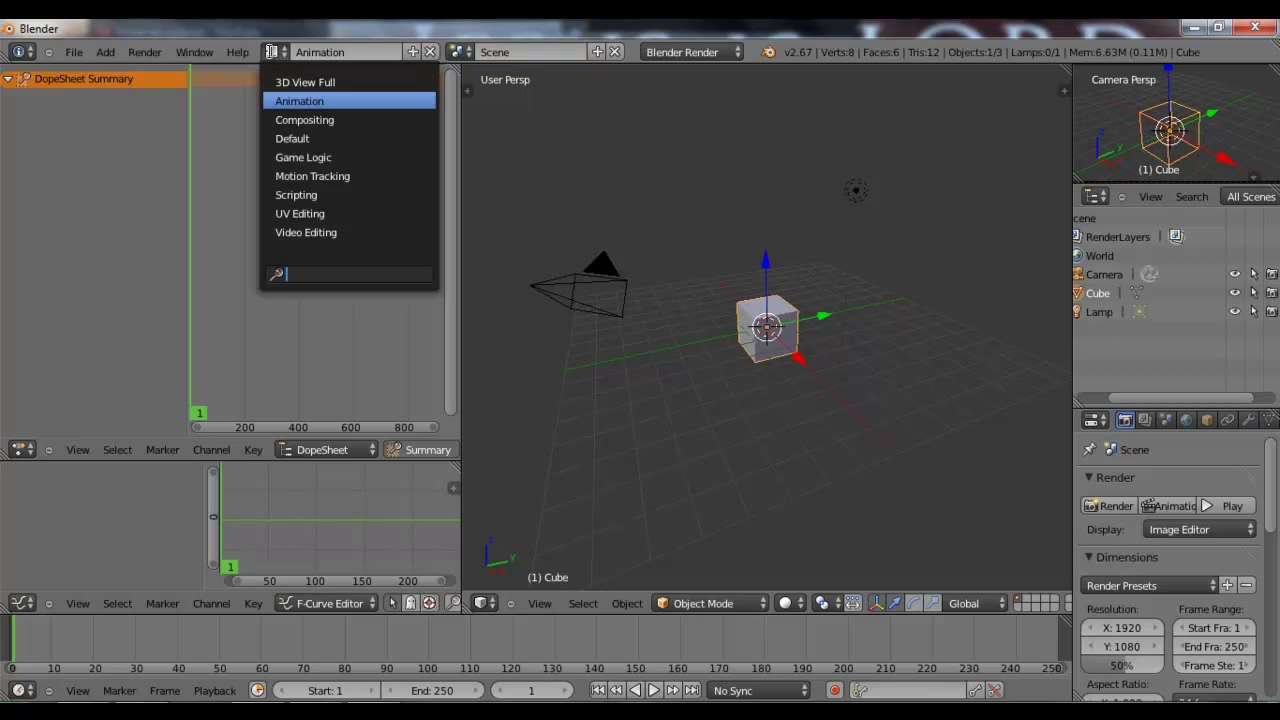
click(309, 119)
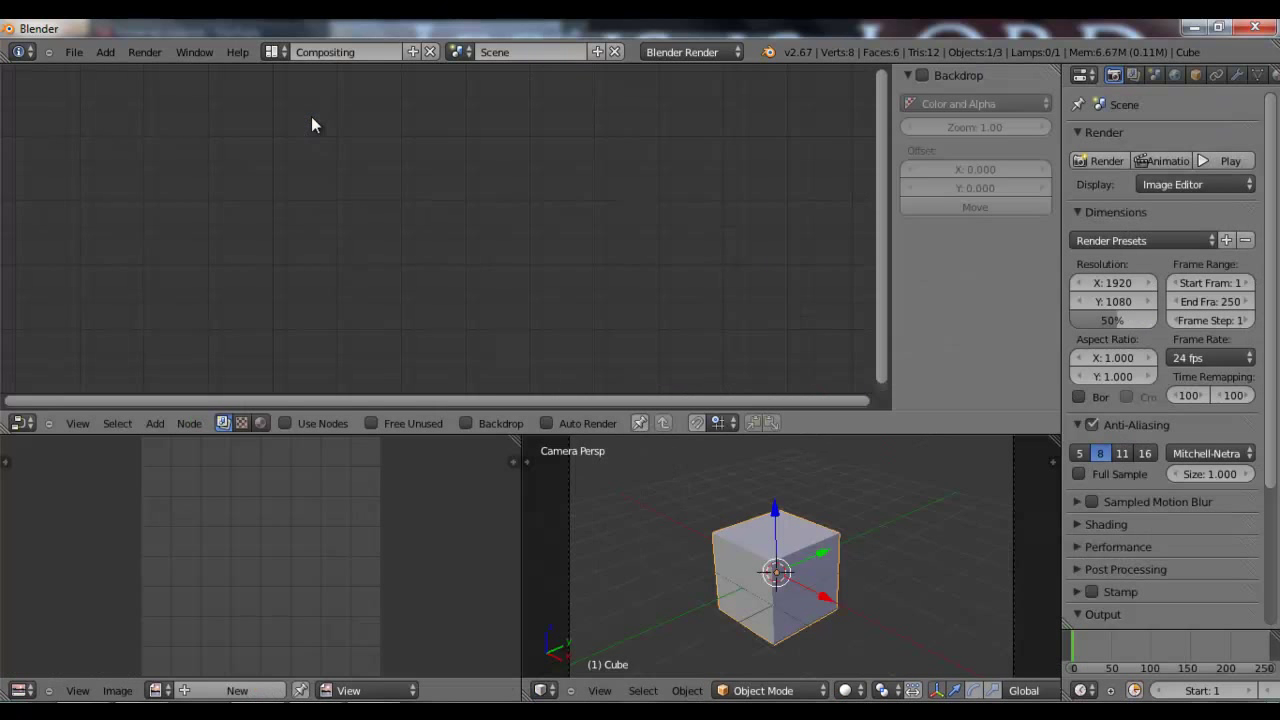
click(272, 52)
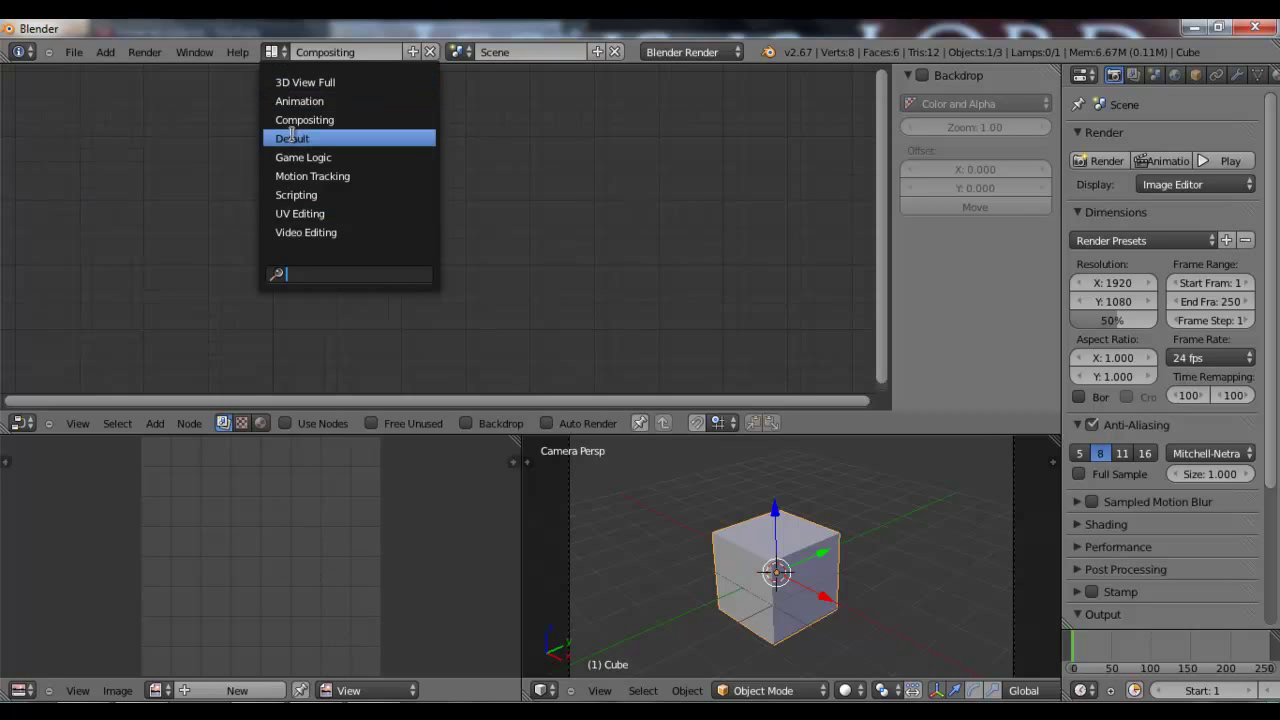
click(298, 138)
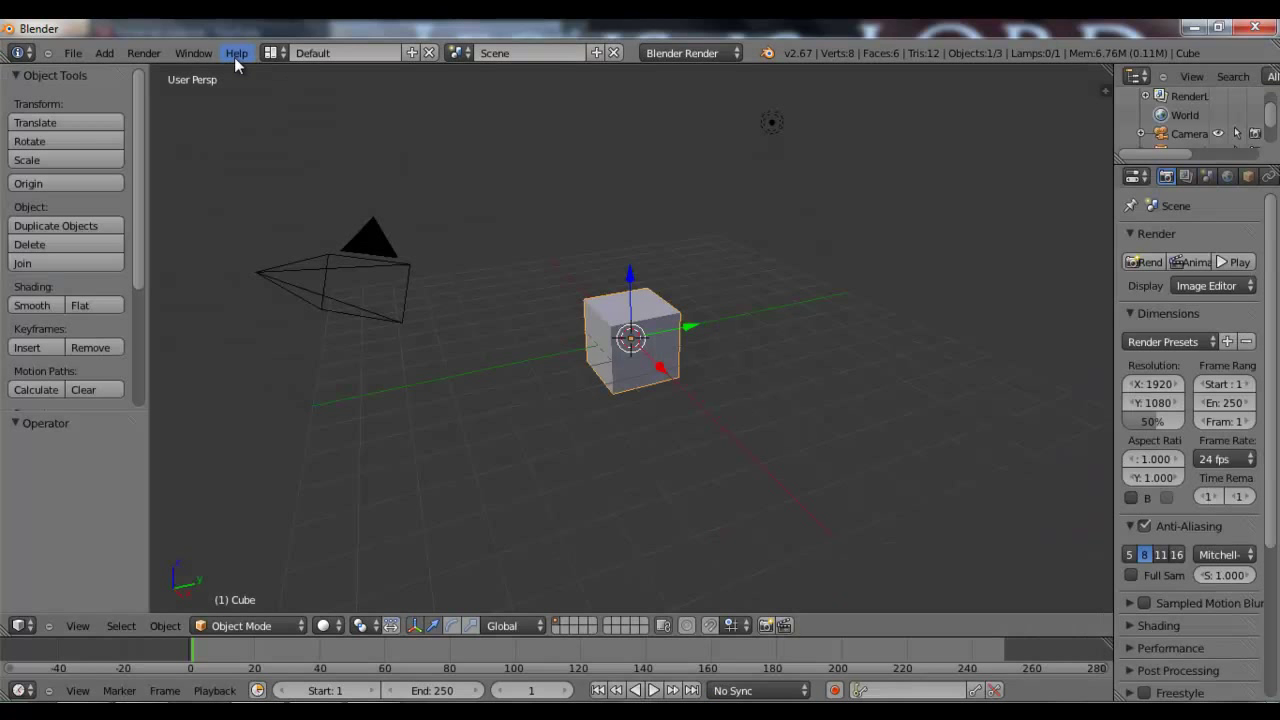
Browse the Scene list without changing it, then show the render engine list
click(458, 52)
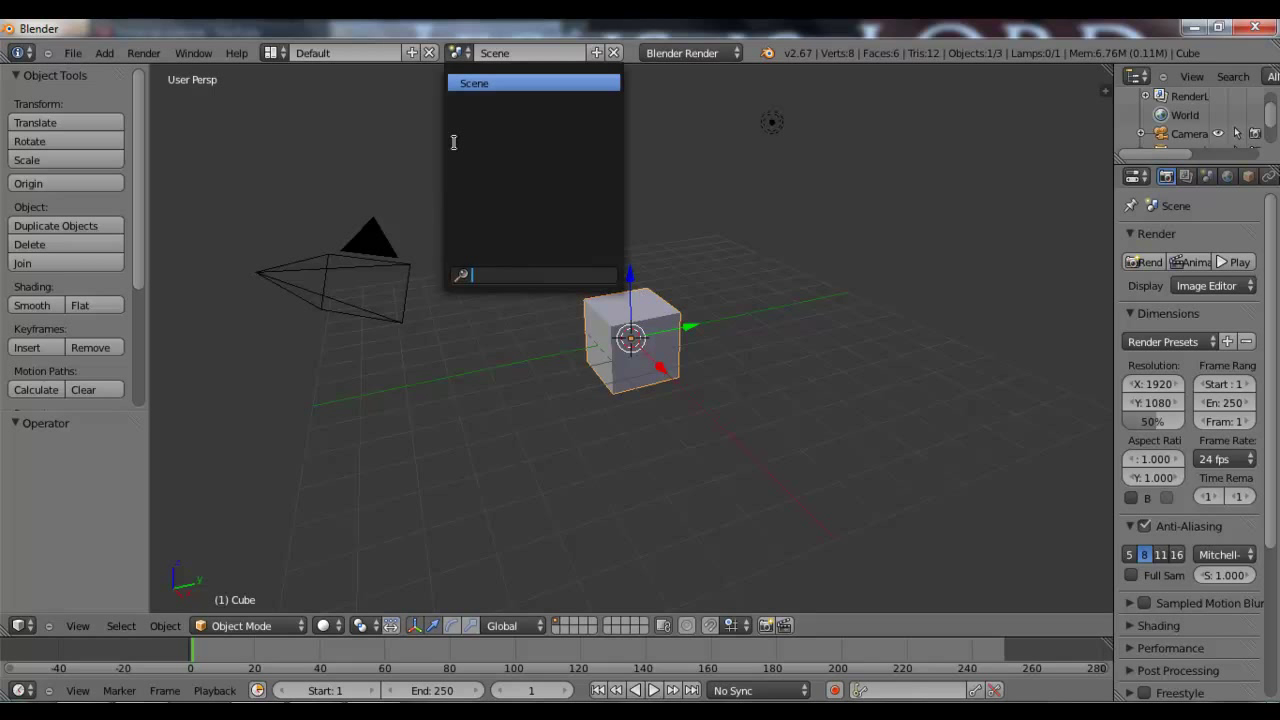
click(460, 56)
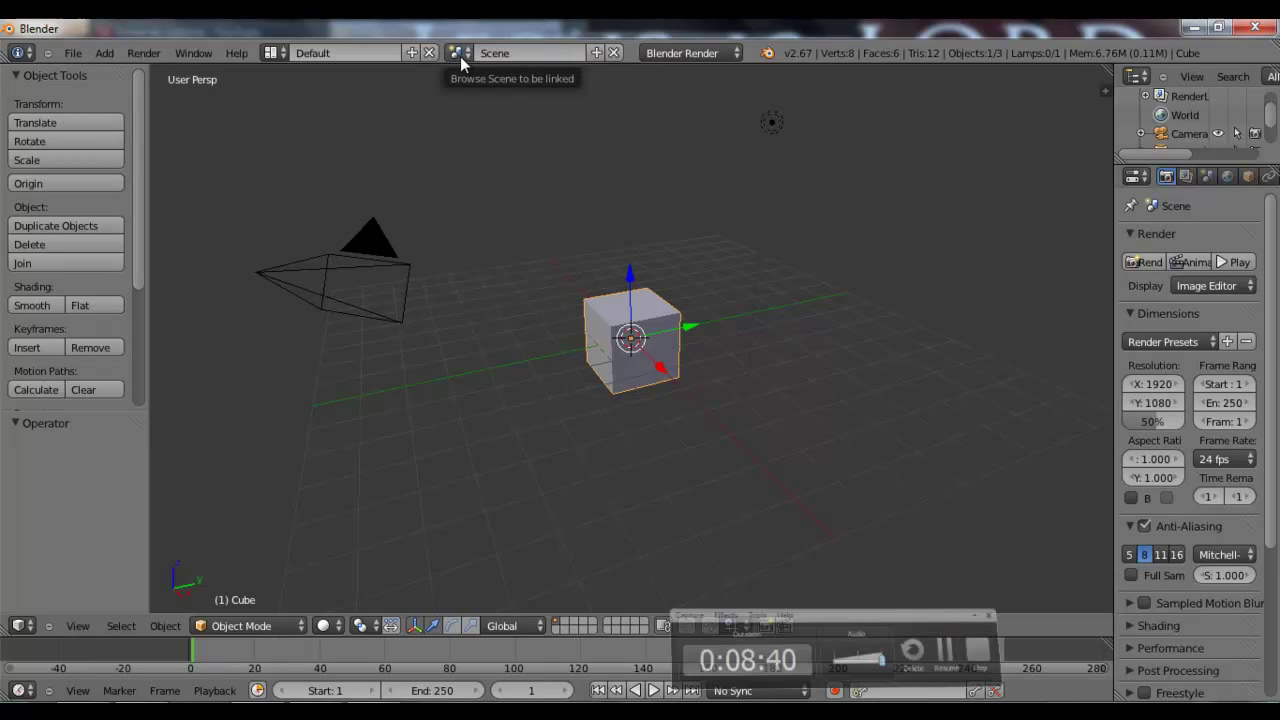
click(460, 56)
click(466, 54)
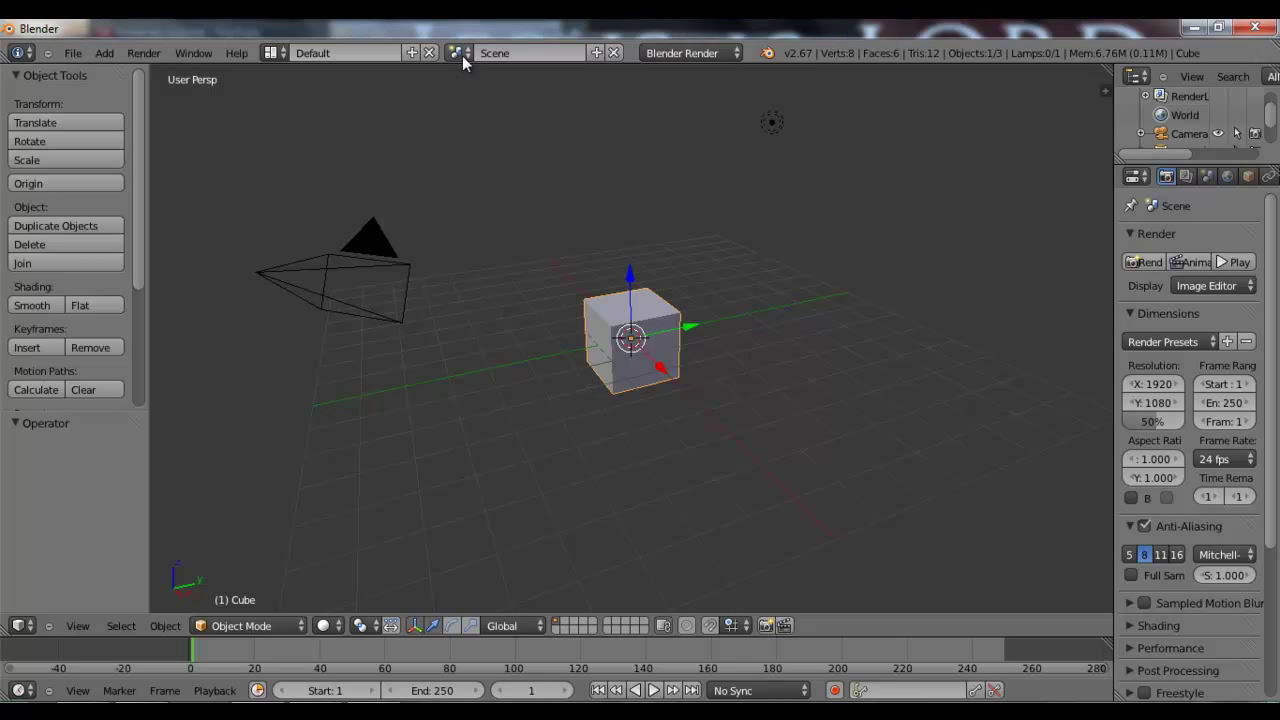
click(462, 55)
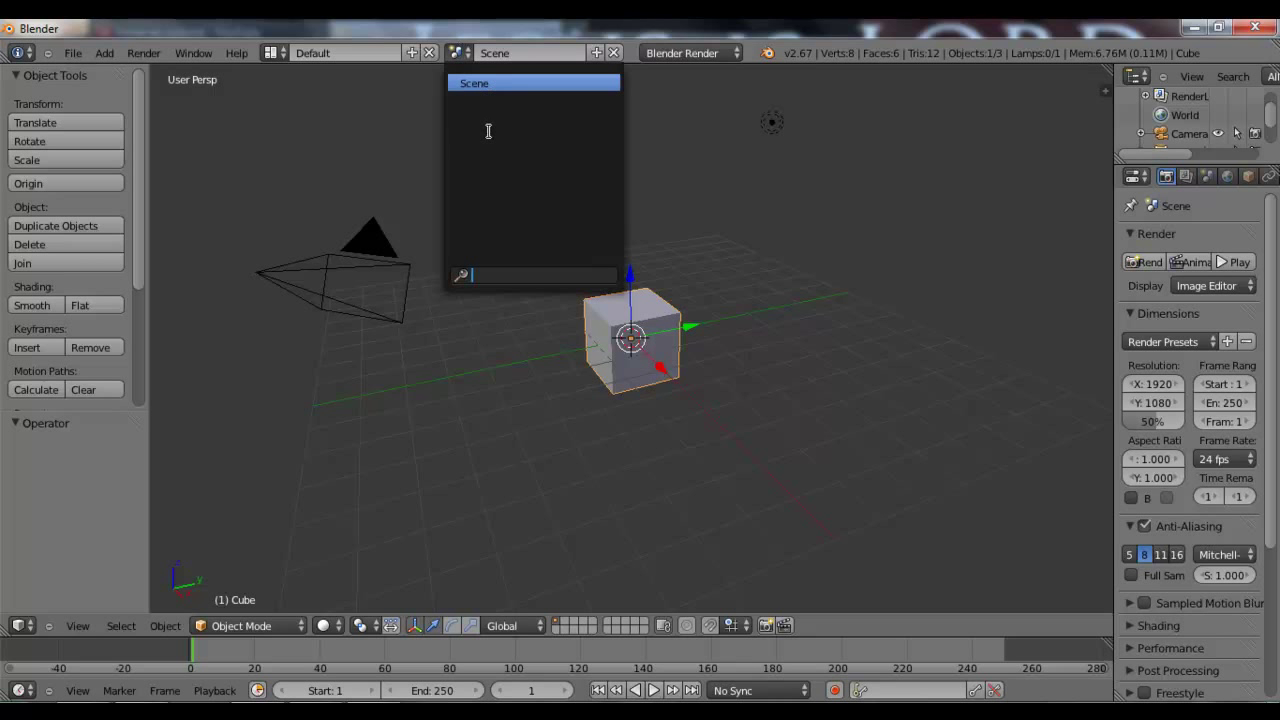
click(462, 58)
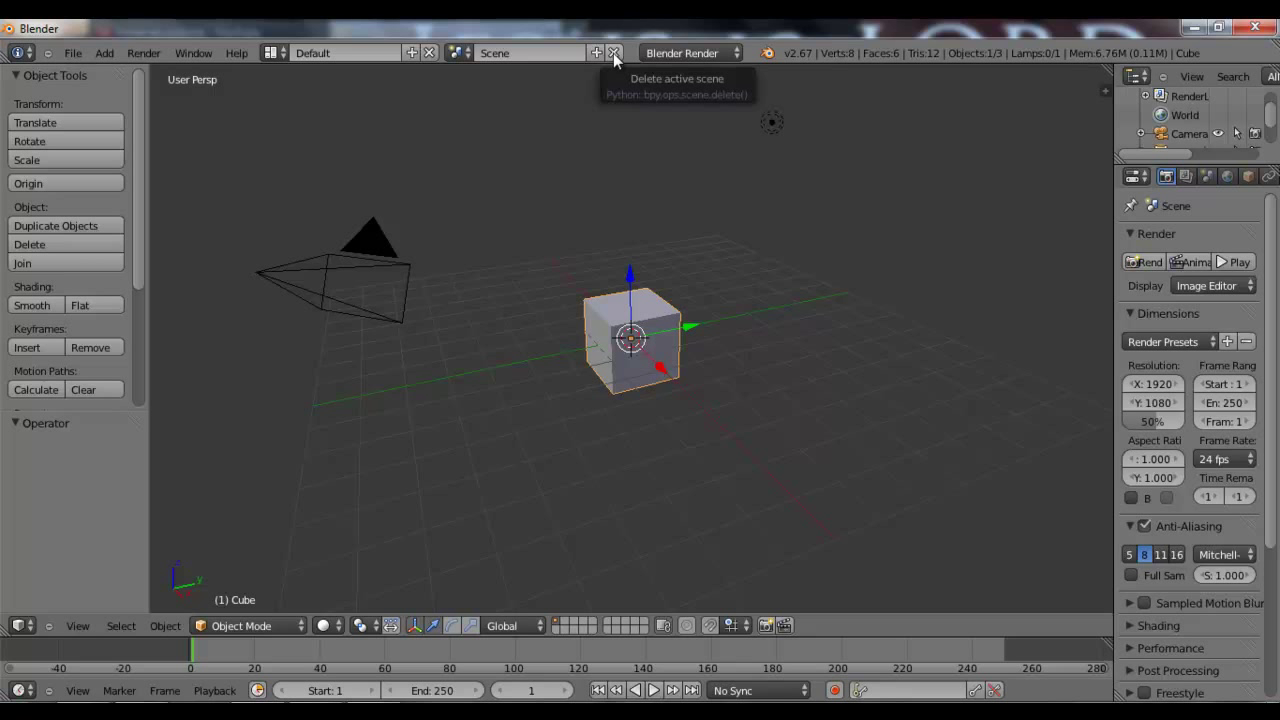
click(697, 55)
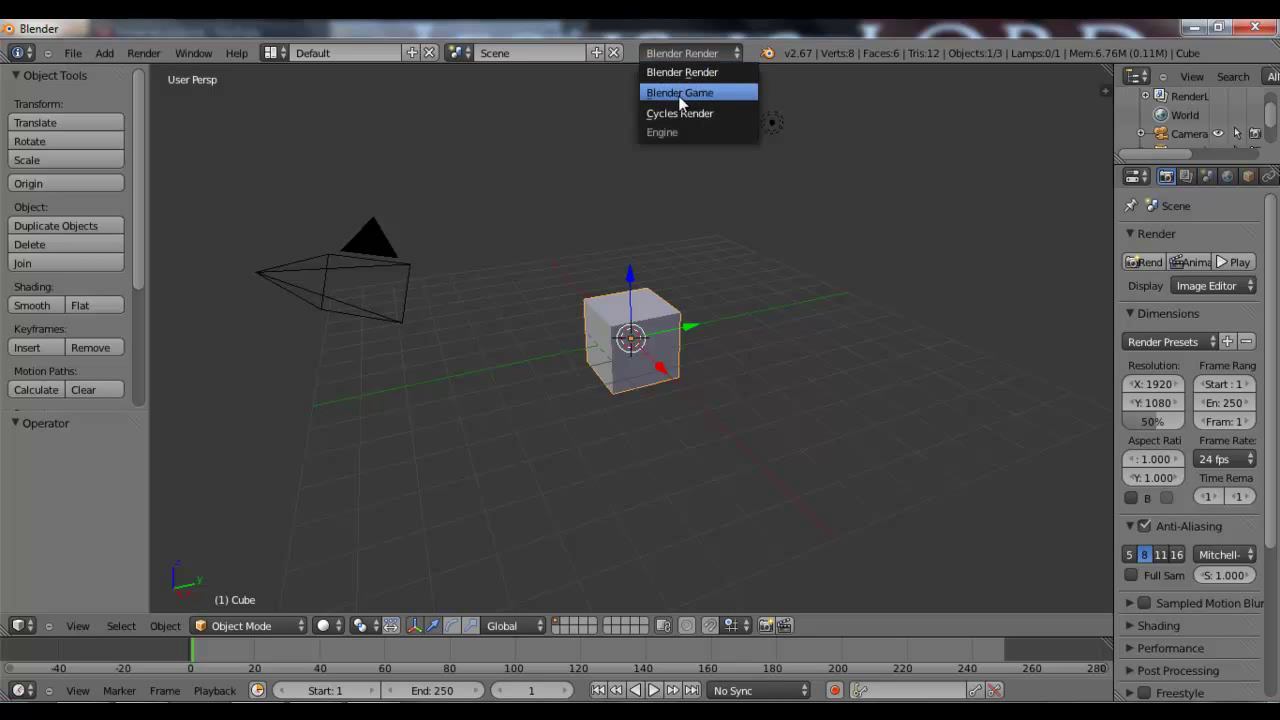
Close the render engine list keeping Blender Render, then start moving the cube
click(709, 47)
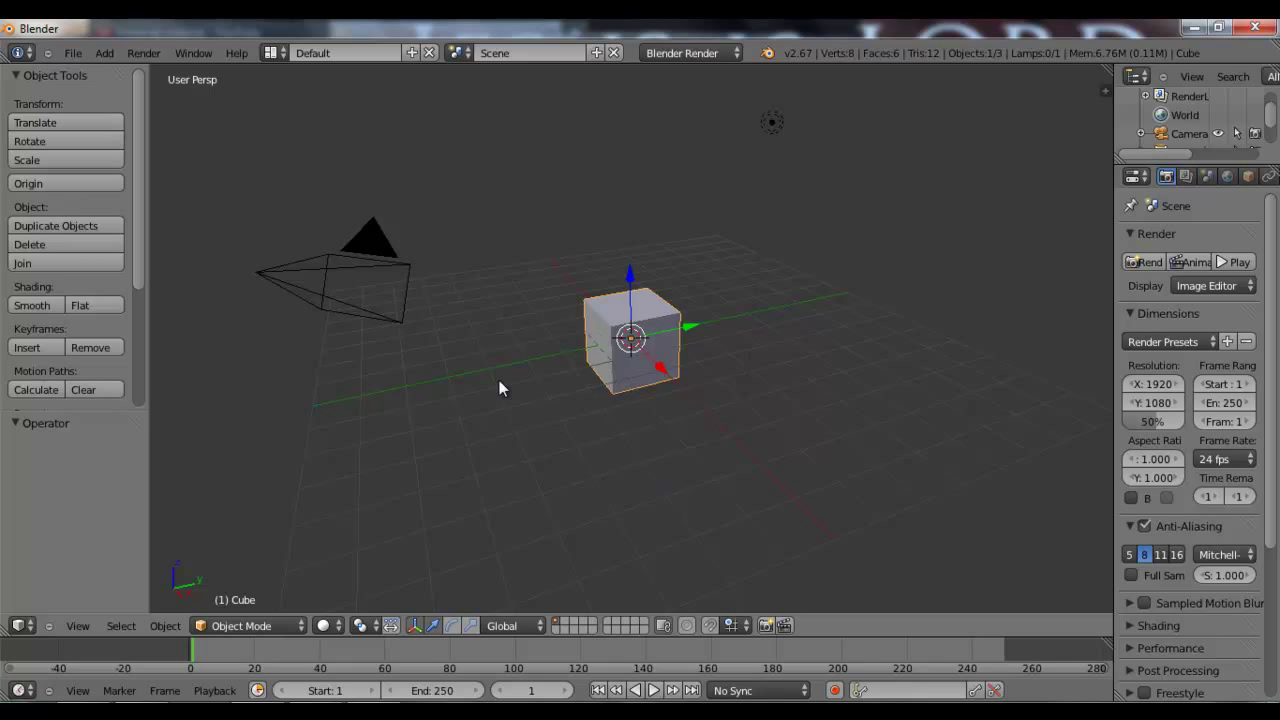
click(38, 120)
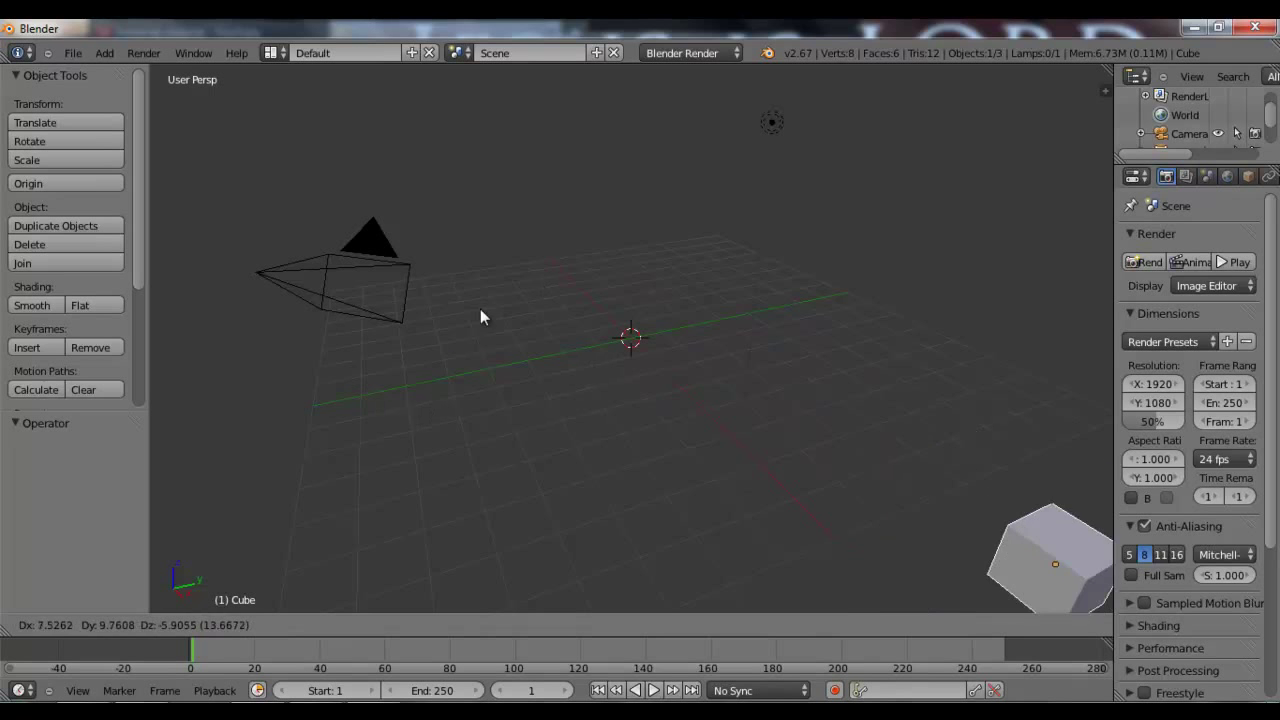
right_click(295, 192)
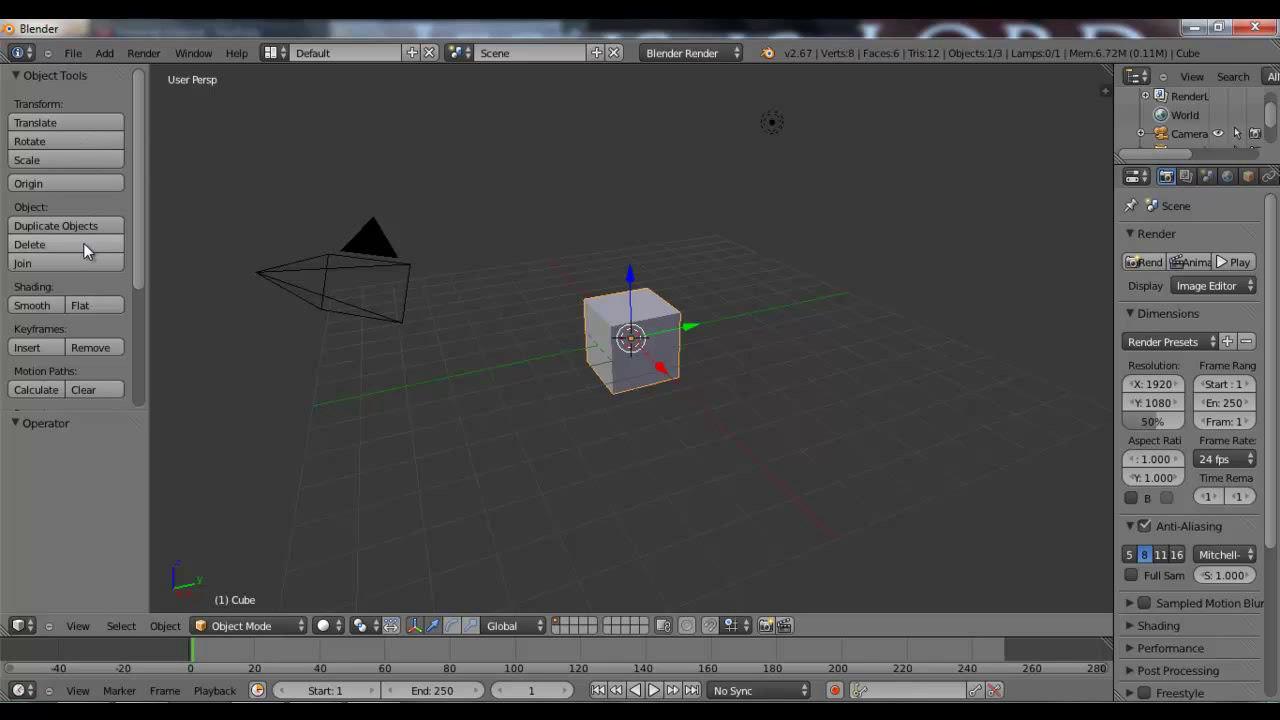
scroll(80, 260, down, 4)
scroll(76, 284, down, 1)
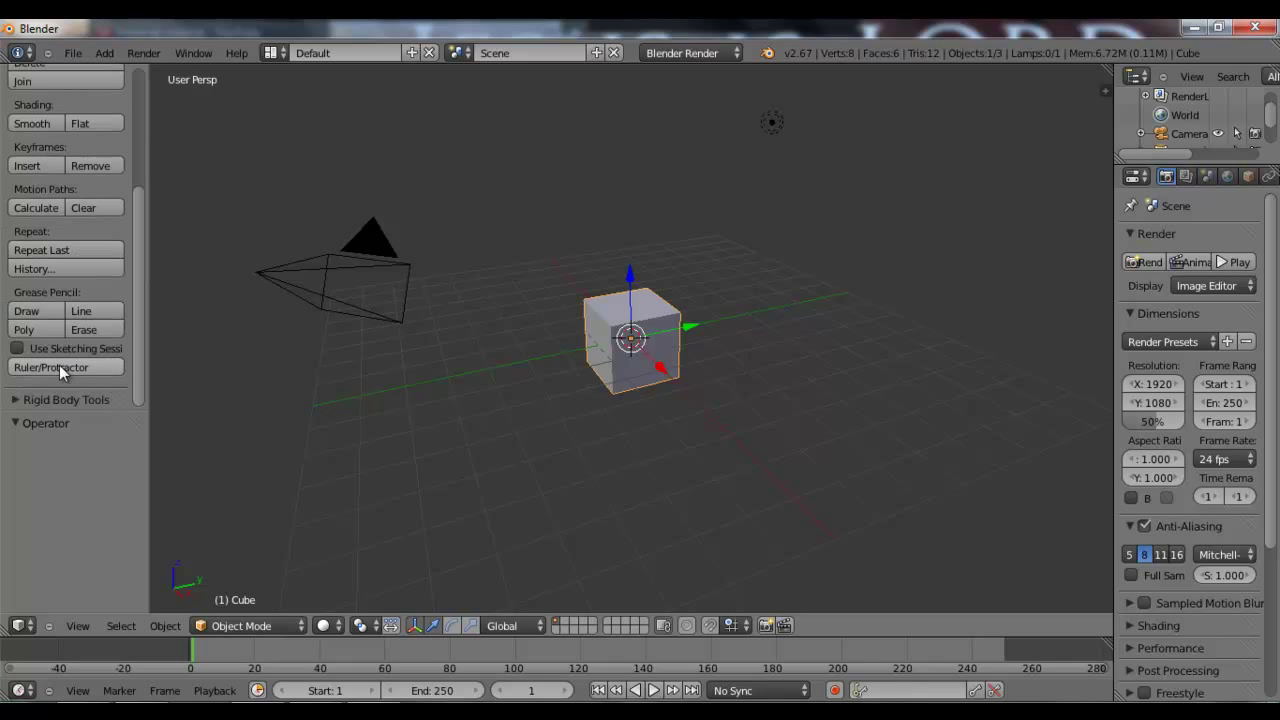
scroll(60, 366, up, 5)
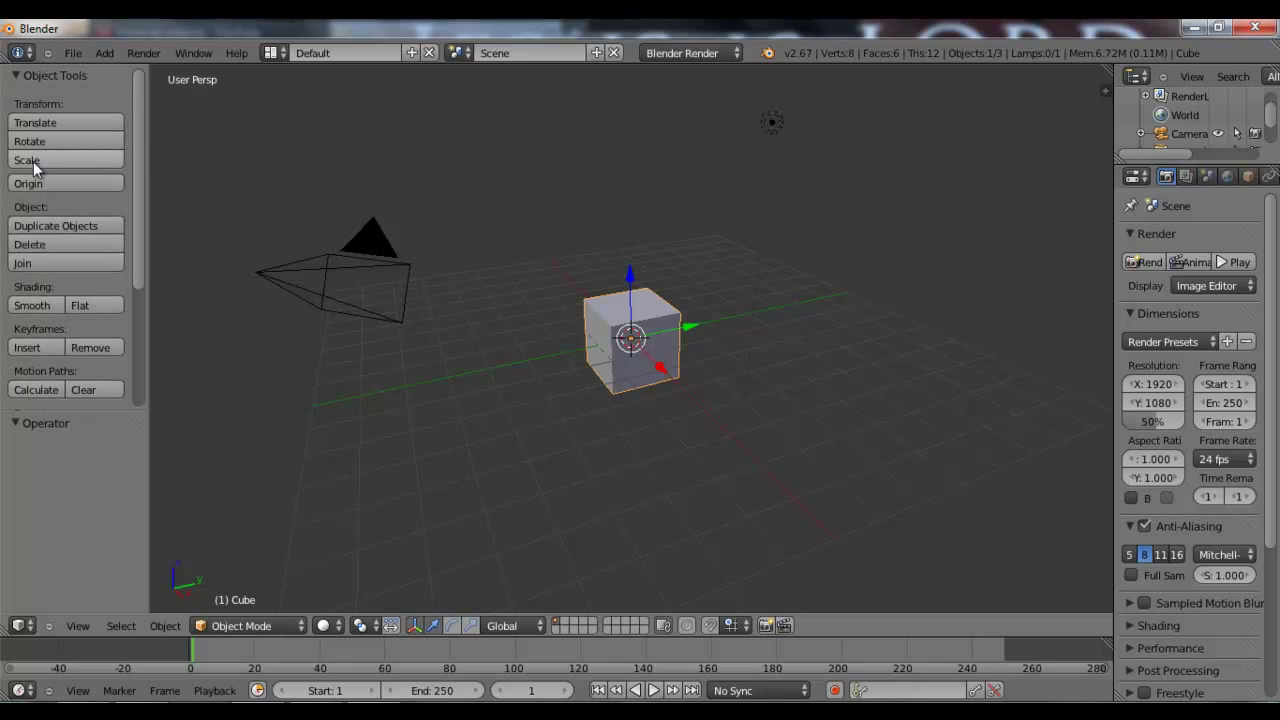
scroll(60, 210, down, 4)
scroll(50, 260, down, 1)
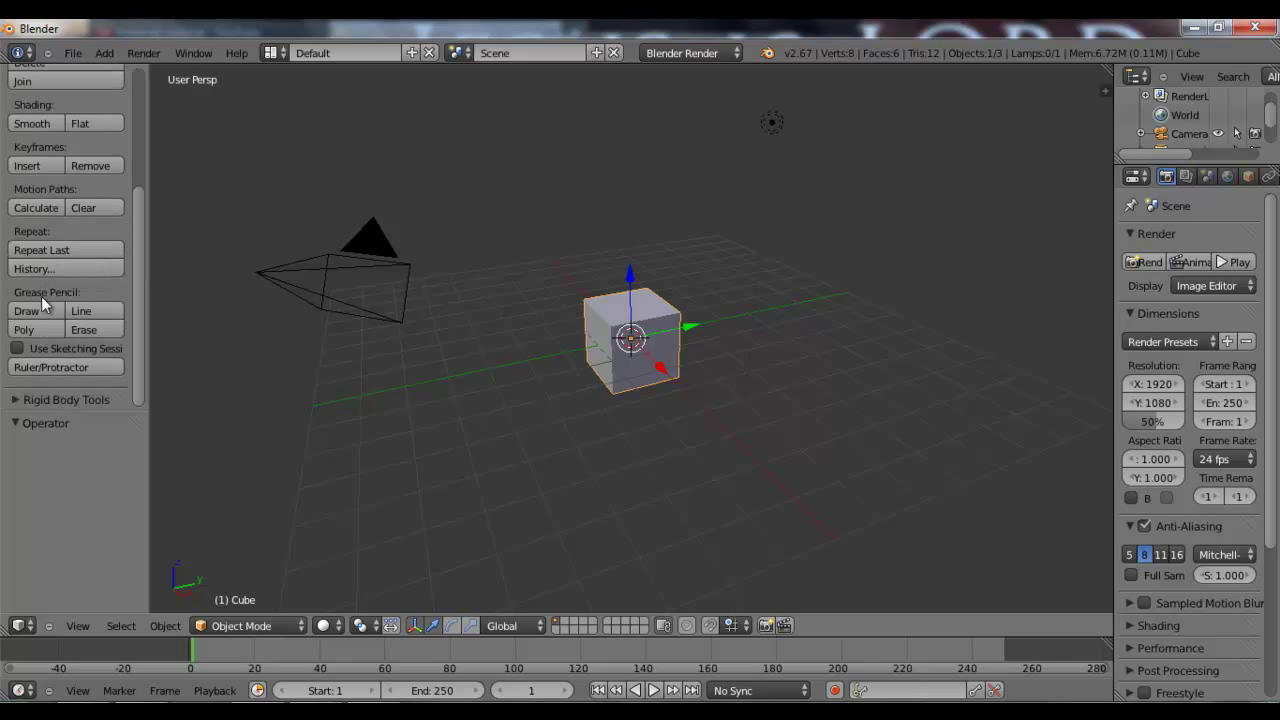
scroll(42, 296, up, 5)
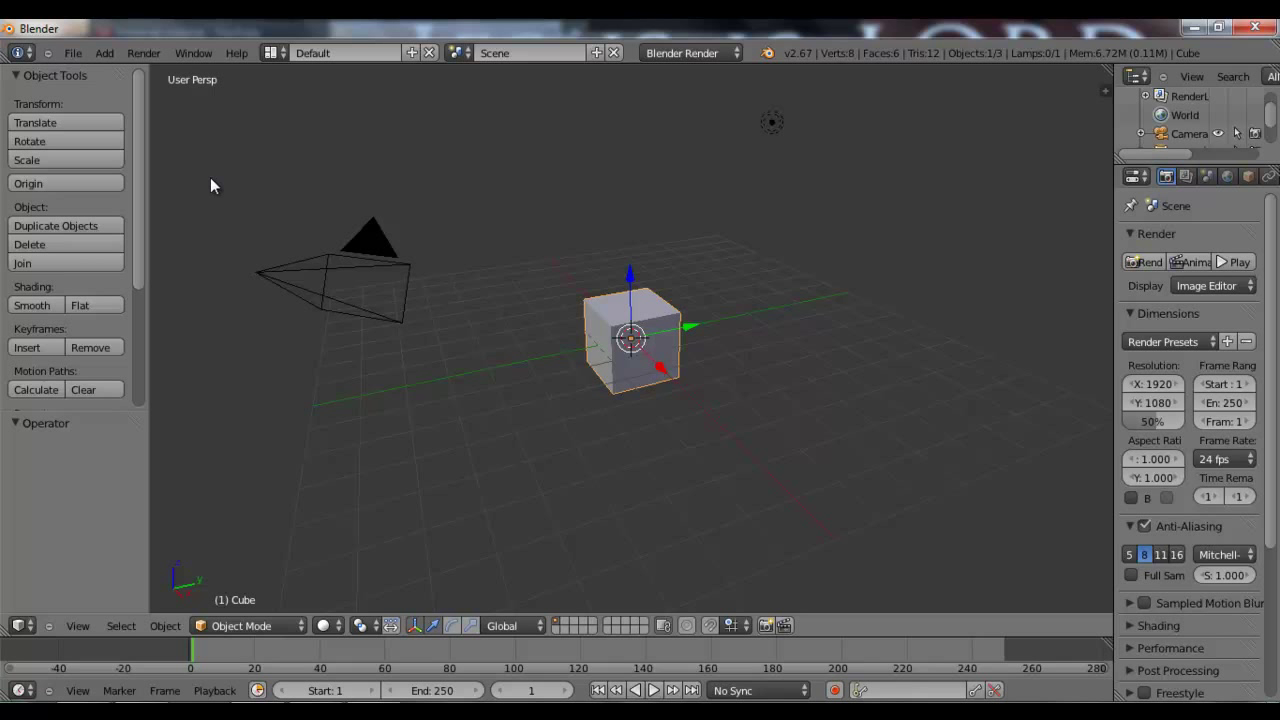
drag(139, 242, 145, 390)
Sketch a grease pencil curve beside the cube, erase it, then collapse the tool shelf
click(40, 311)
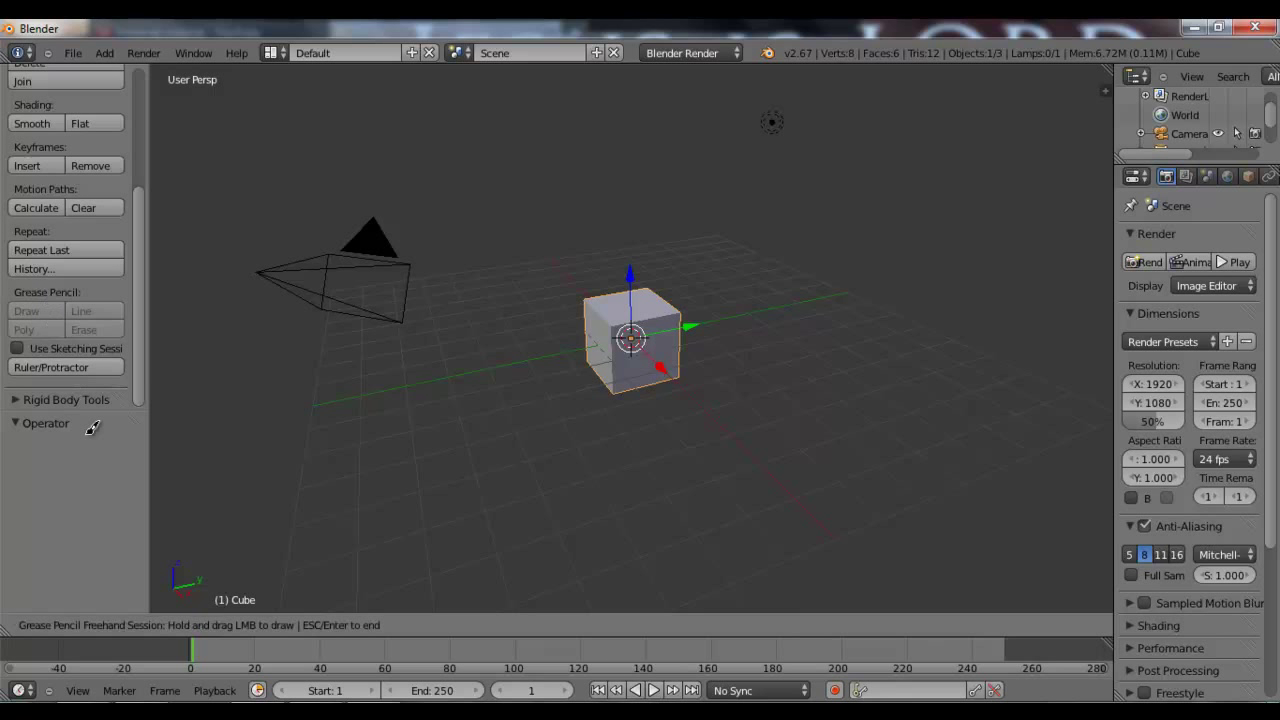
drag(486, 309, 598, 446)
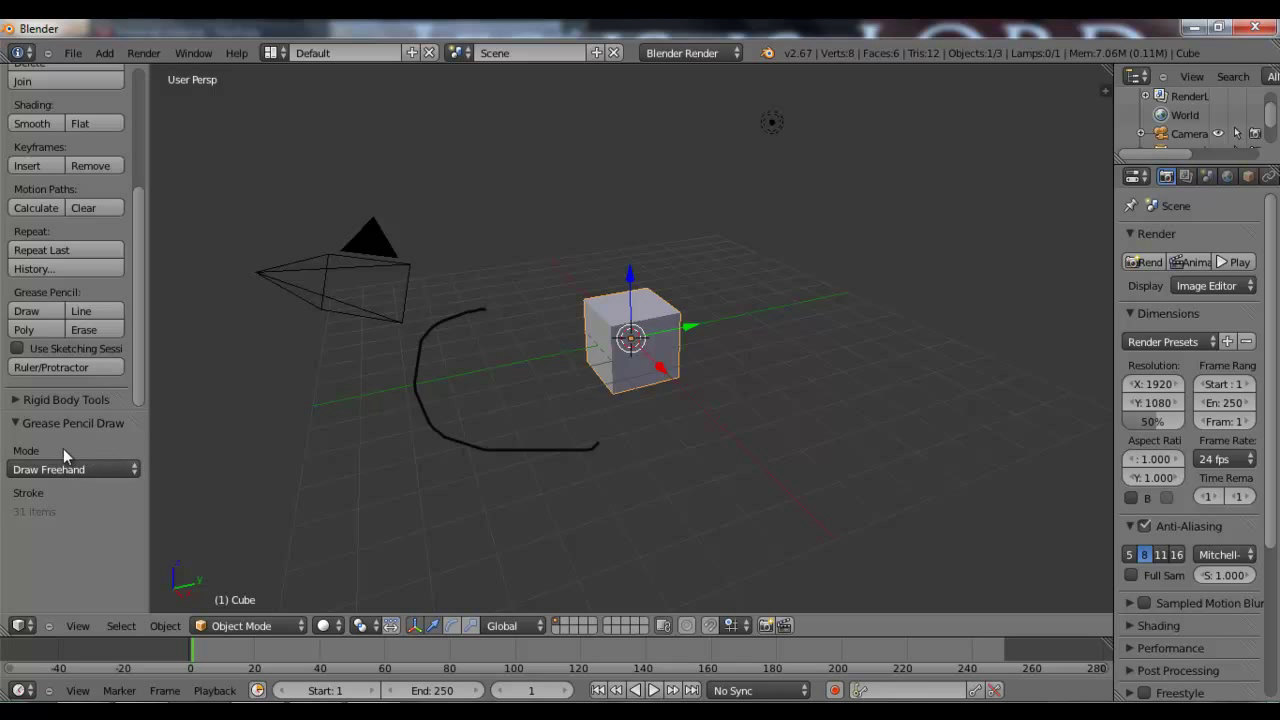
click(84, 329)
mouse_move(457, 309)
mouse_down()
mouse_move(430, 386)
mouse_move(576, 430)
mouse_up()
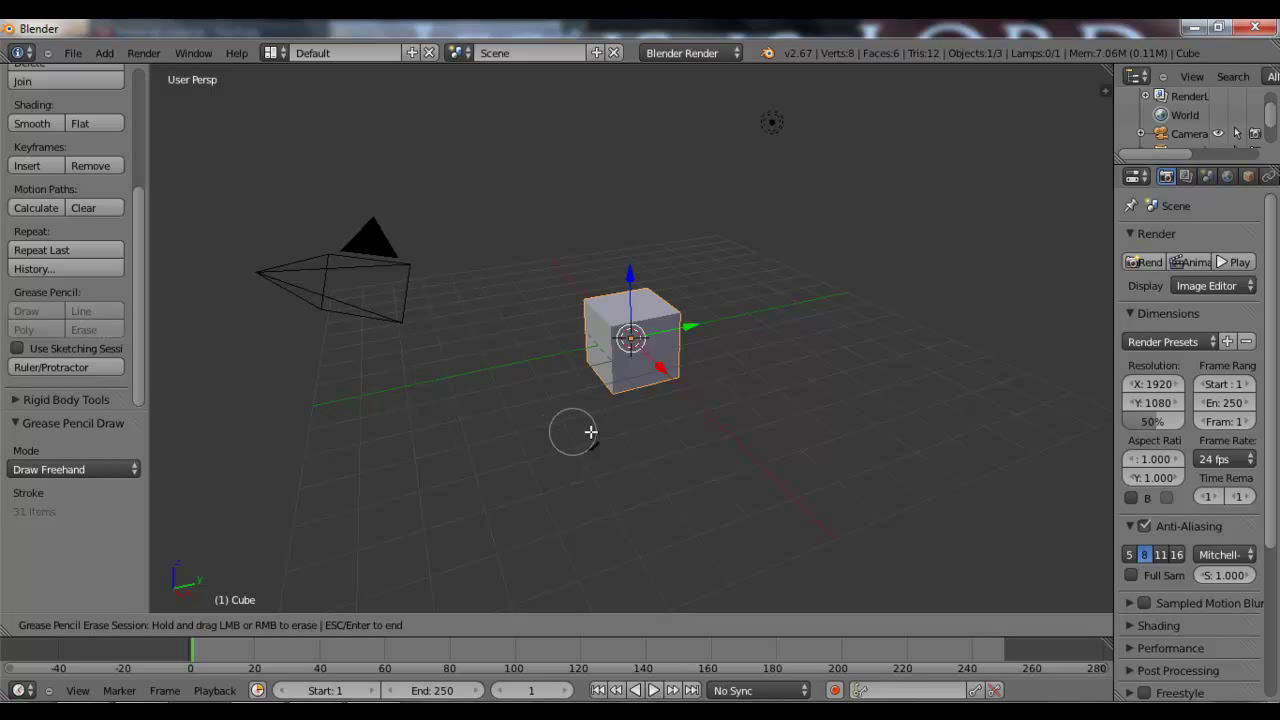
key(Escape)
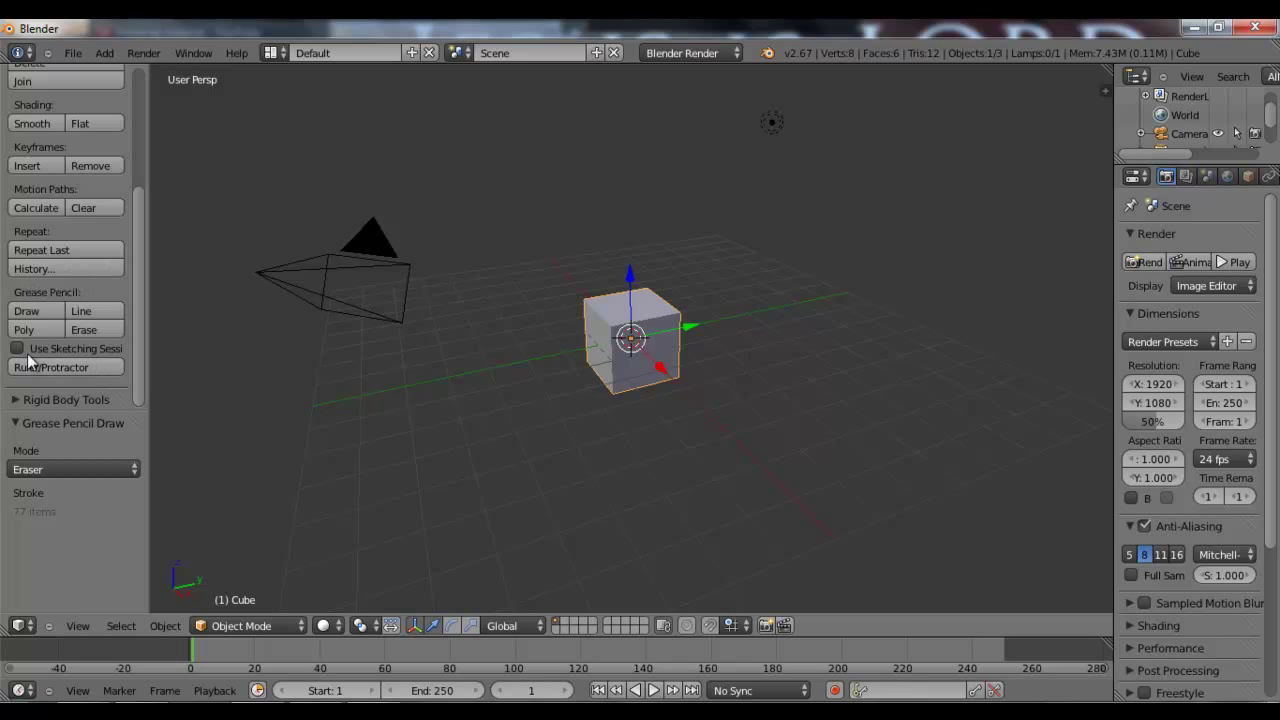
scroll(132, 249, up, 5)
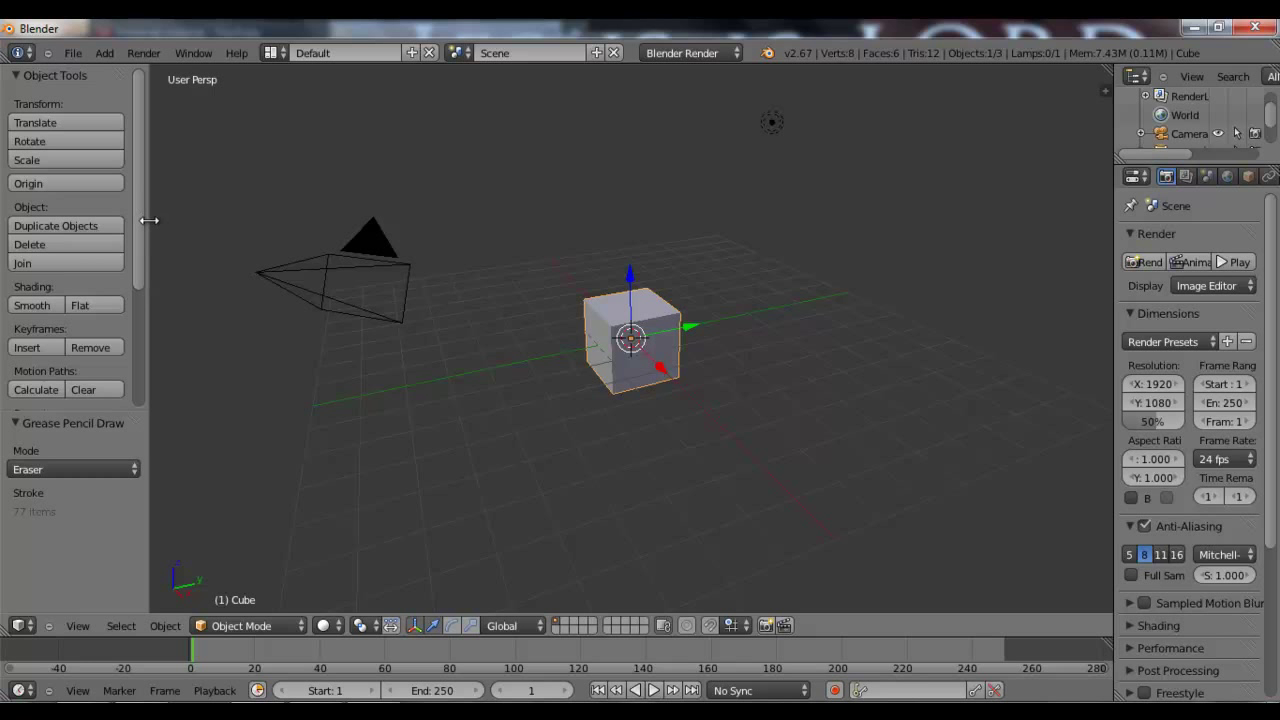
drag(148, 220, 4, 220)
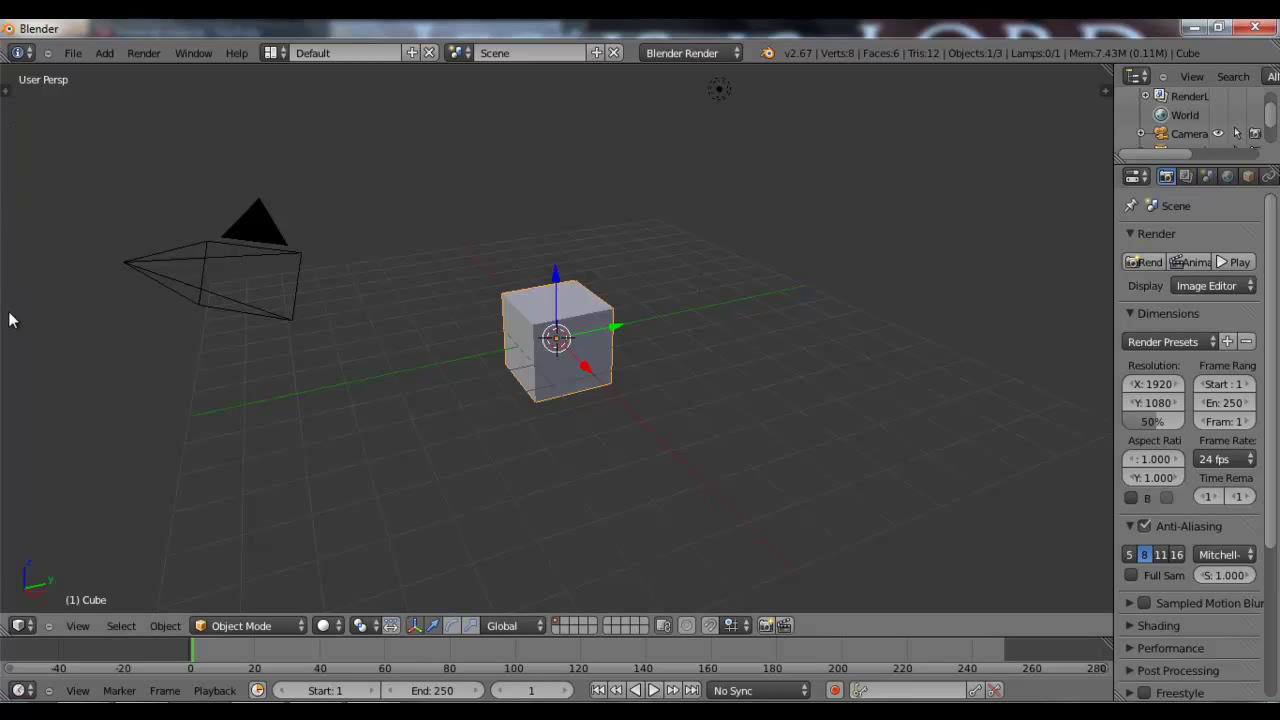
Reveal, resize and toggle the tool shelf with T, widening it to show Object Tools
click(8, 92)
drag(143, 163, 5, 160)
click(8, 92)
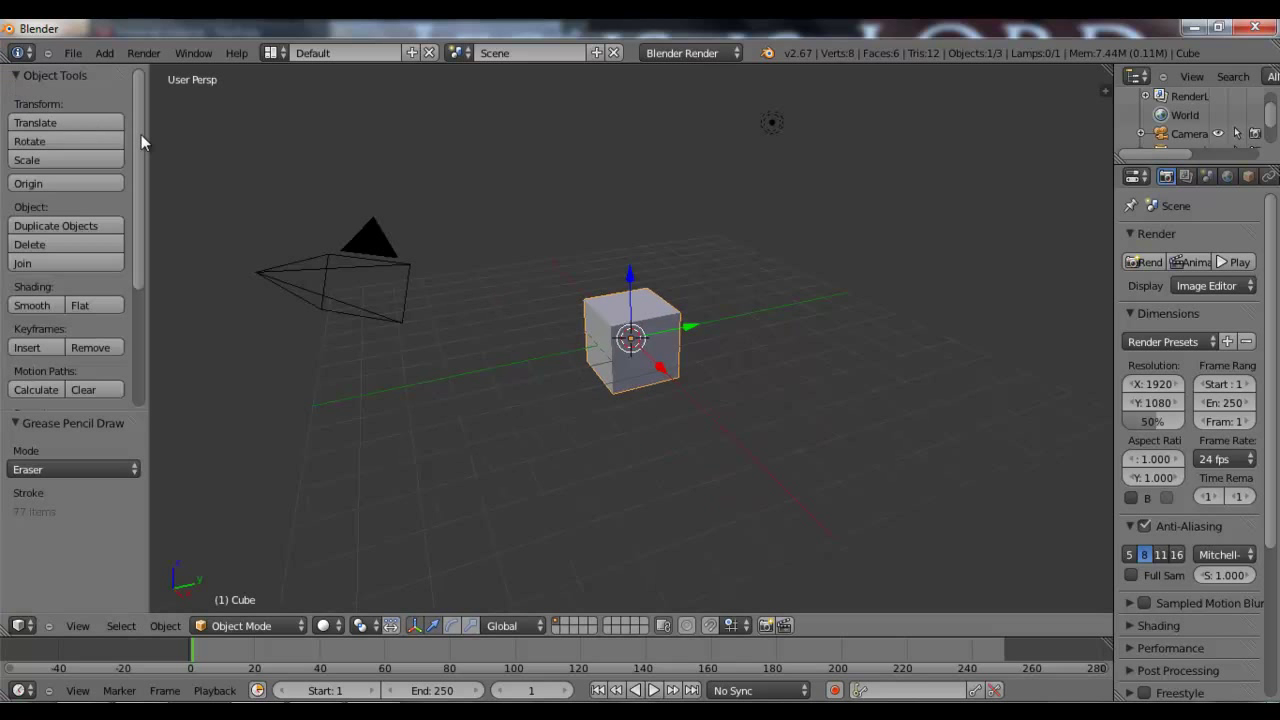
mouse_move(133, 136)
mouse_down()
mouse_move(20, 137)
mouse_move(206, 137)
mouse_move(4, 134)
mouse_up()
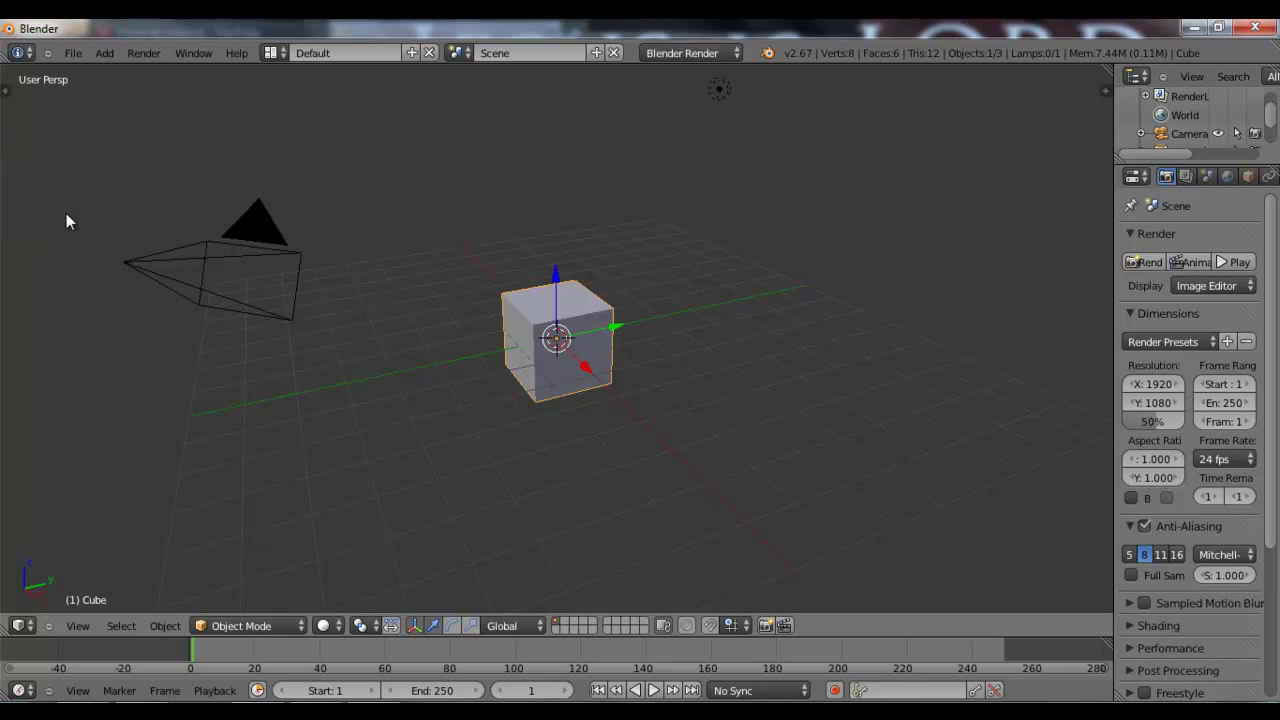
key(t)
drag(22, 212, 187, 214)
key(t)
key(t)
key(t)
key(t)
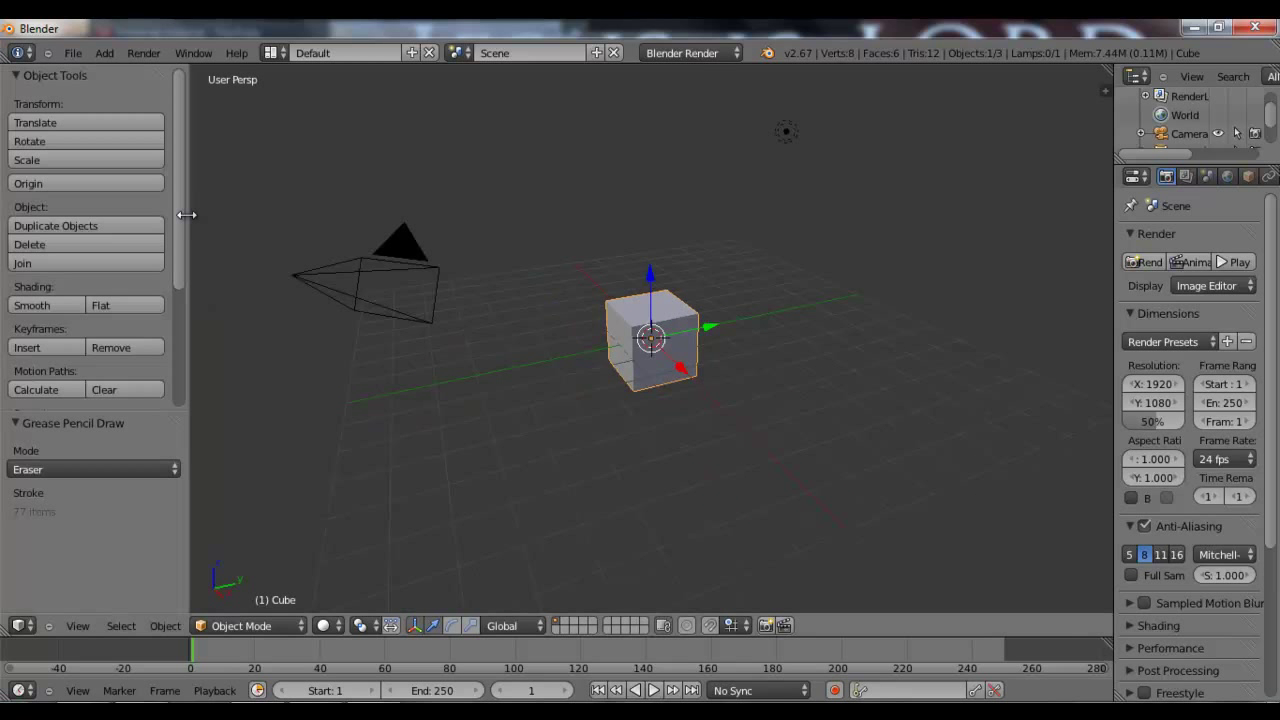
key(t)
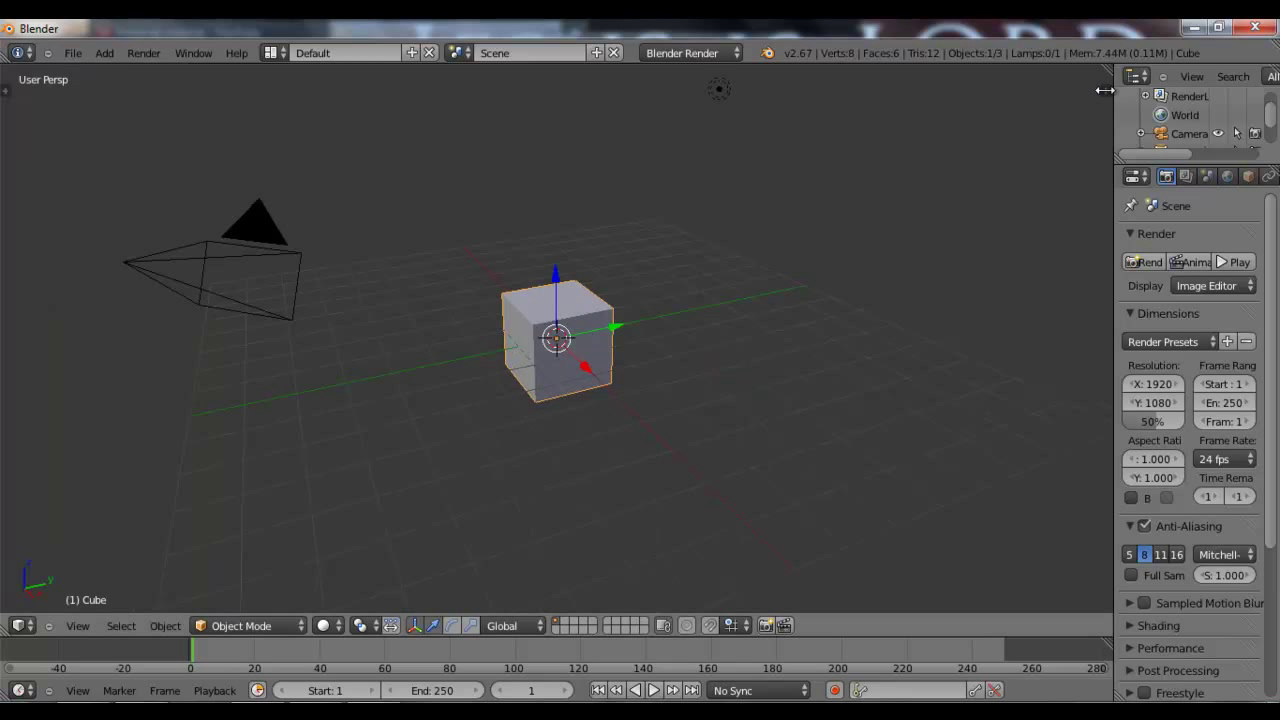
In the N sidebar, unlink the view's GPencil data and uncheck Grease Pencil
key(n)
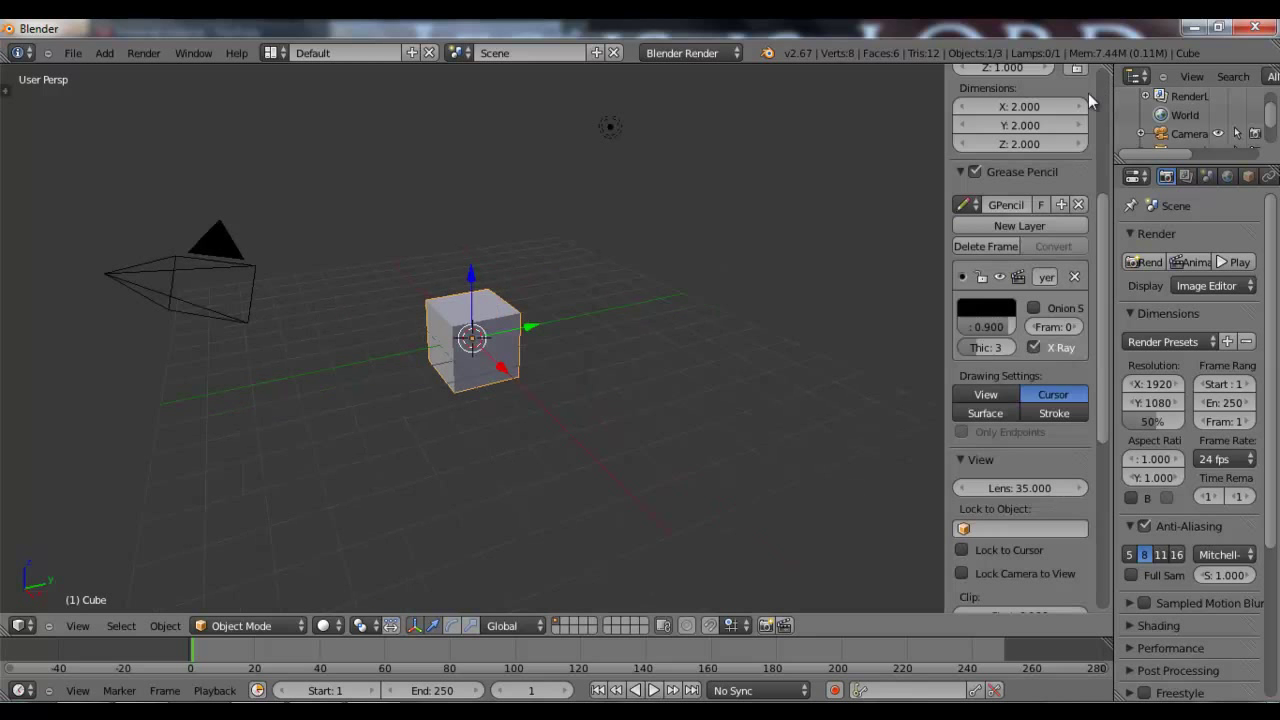
scroll(980, 207, up, 5)
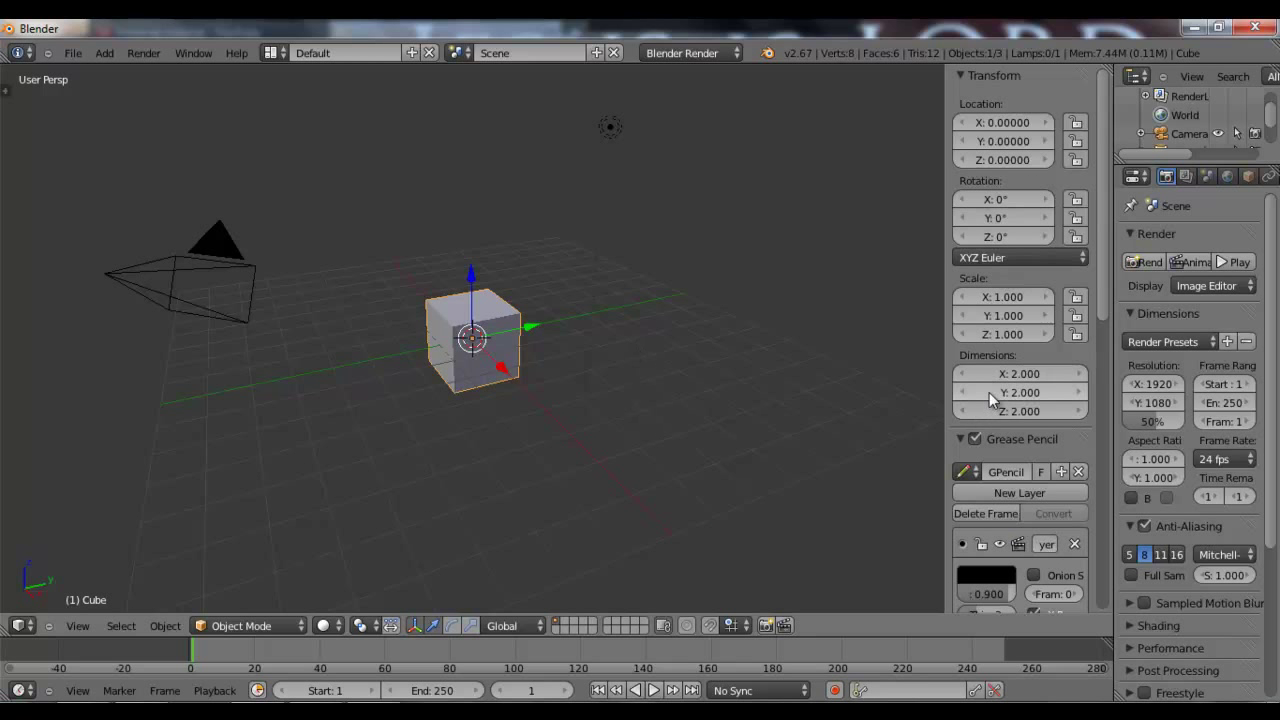
click(1074, 471)
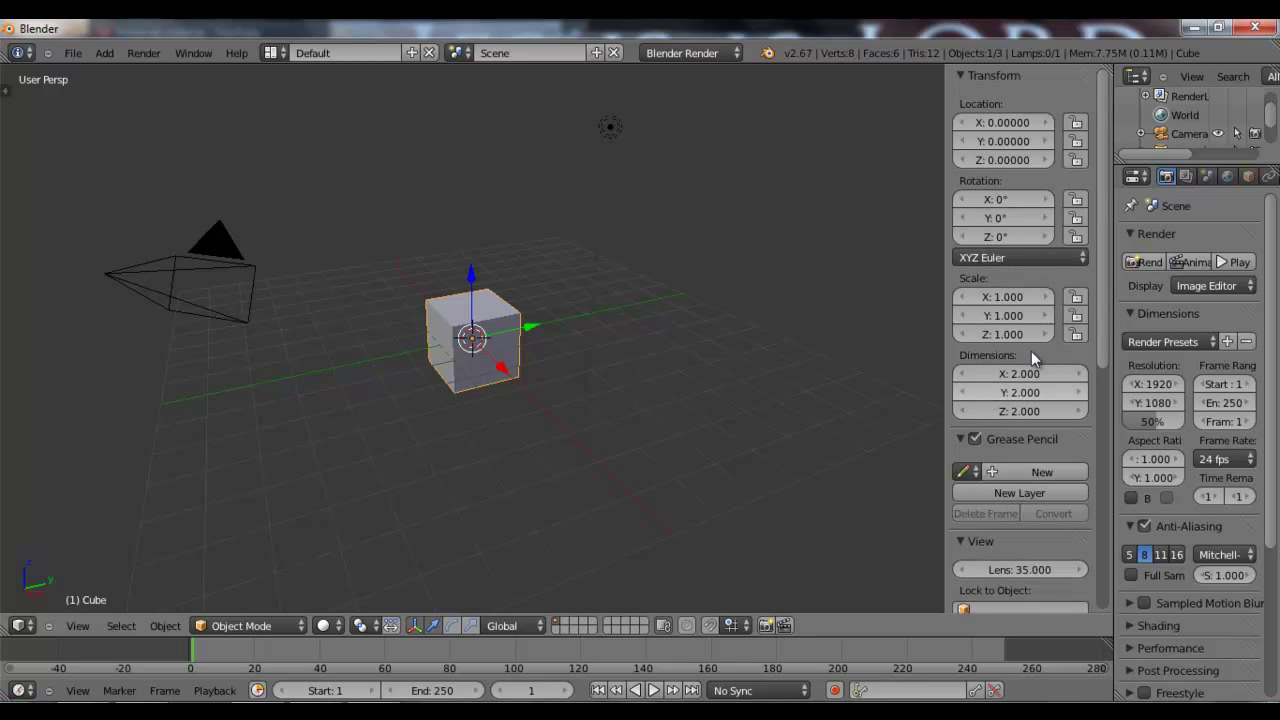
click(975, 440)
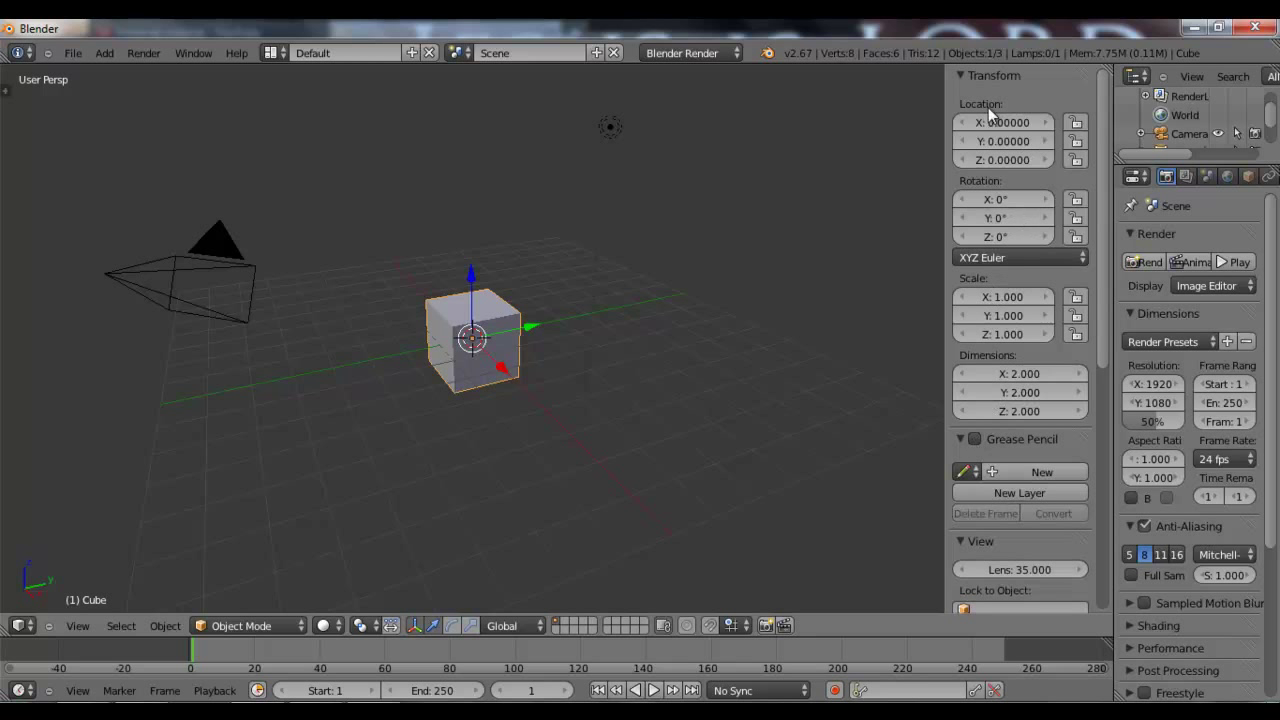
Scroll through the sidebar panels, then toggle the sidebar with N until it is closed
scroll(1031, 351, down, 5)
scroll(1031, 355, down, 2)
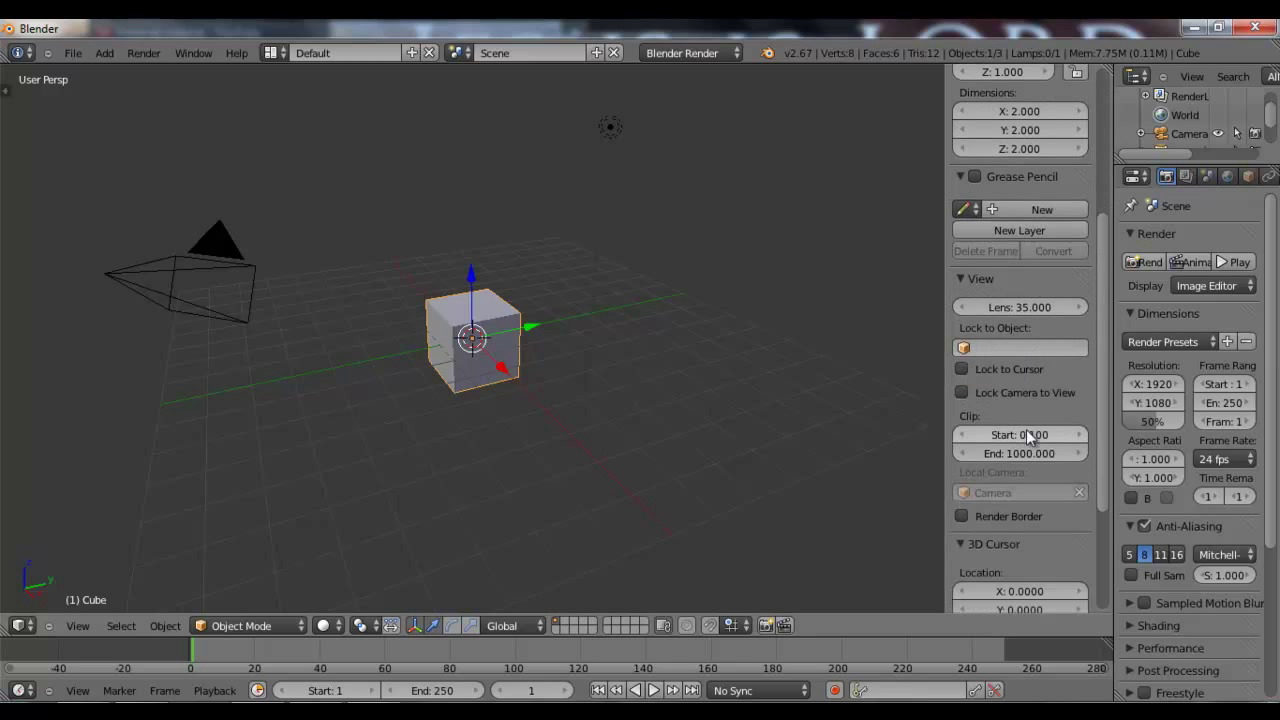
scroll(1012, 516, down, 3)
scroll(1012, 516, down, 1)
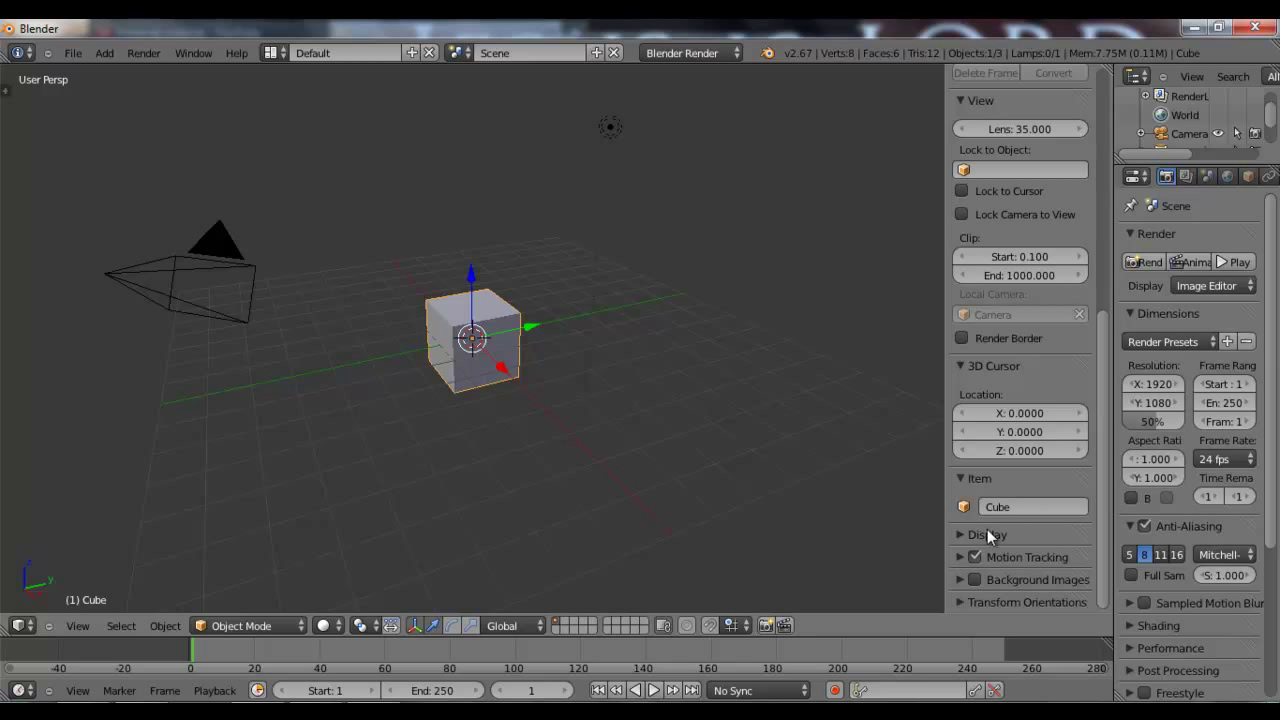
scroll(988, 535, up, 5)
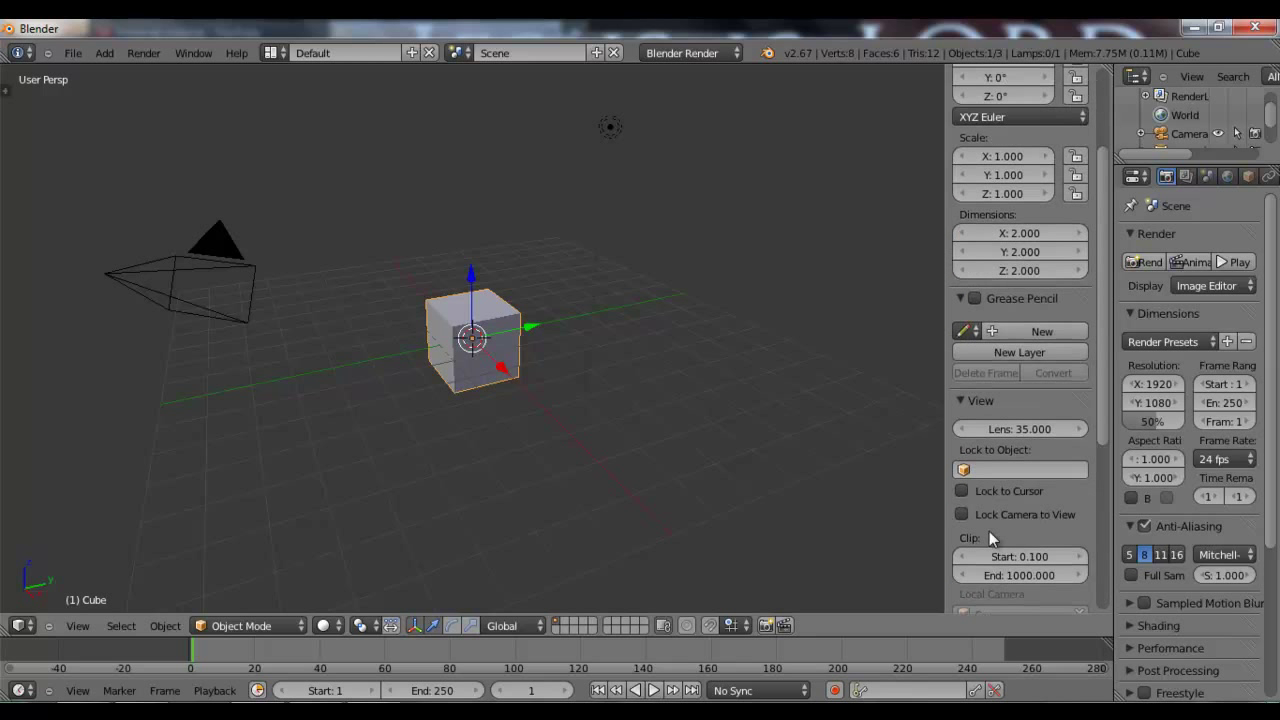
scroll(990, 531, up, 5)
key(n)
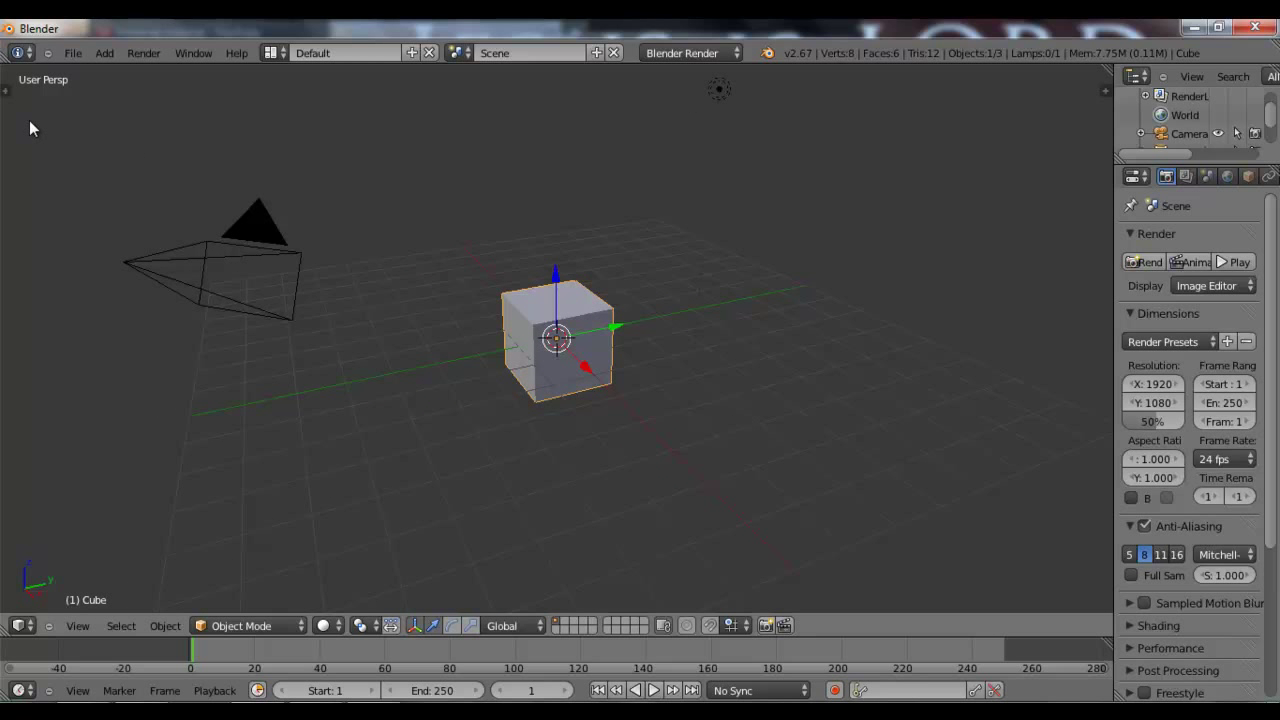
key(n)
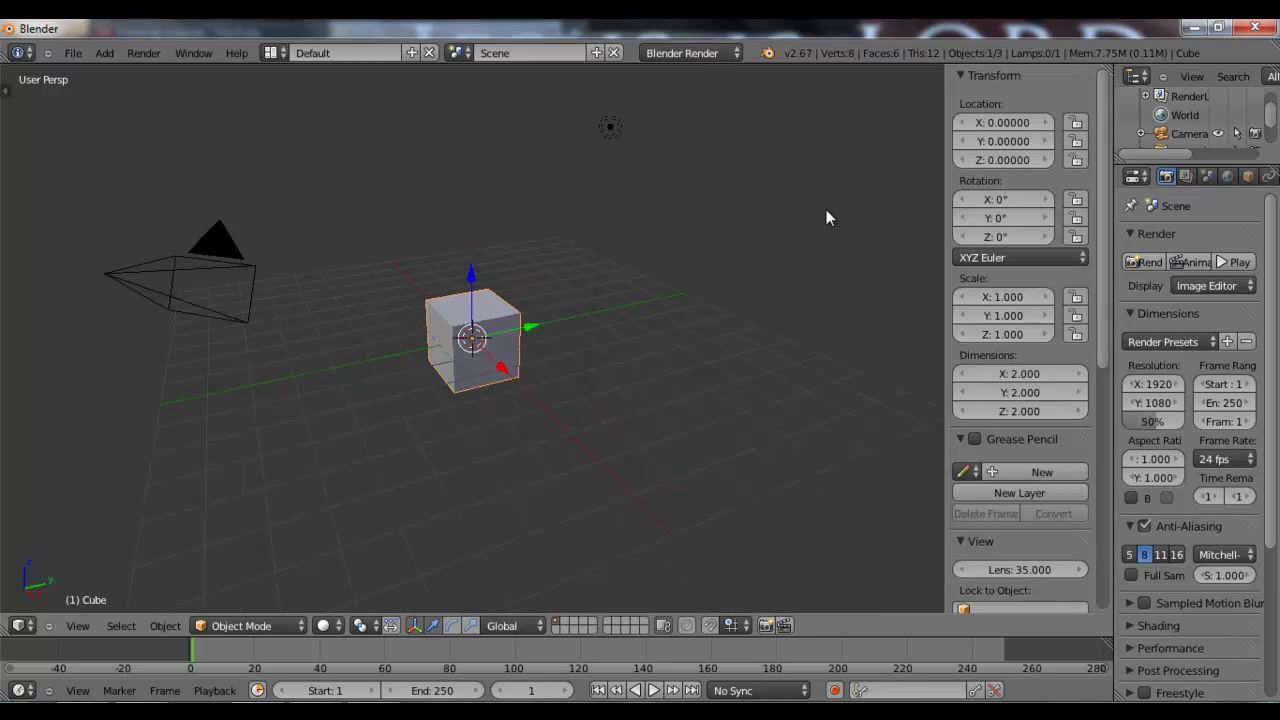
key(n)
key(n)
key(n)
key(n)
key(n)
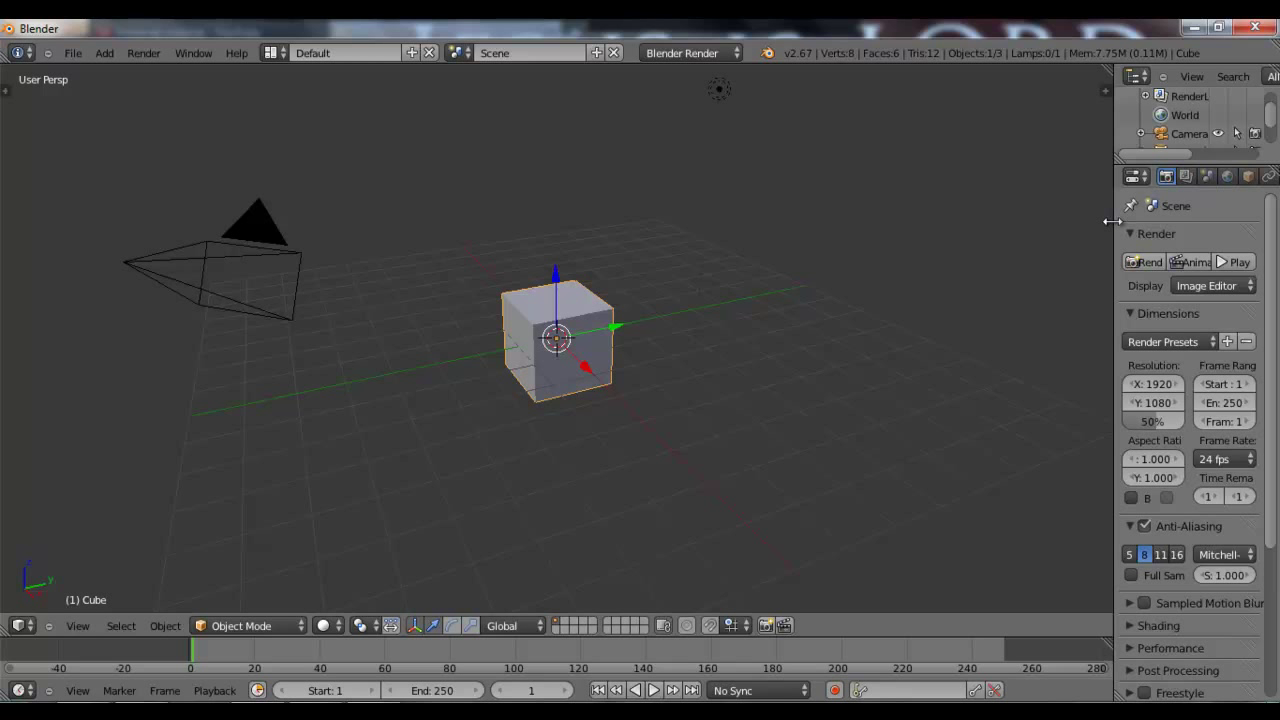
Widen the right-hand panels and size the outliner to list Scene, Camera, Cube and Lamp
drag(1112, 221, 1012, 221)
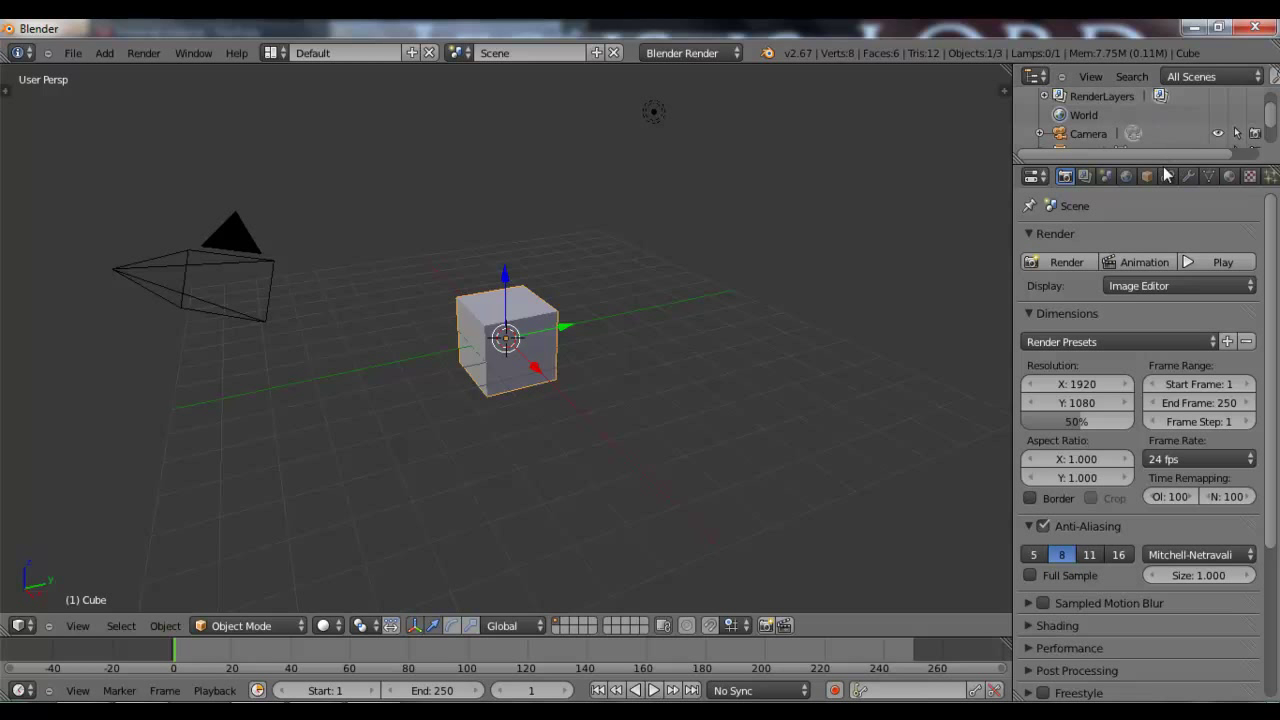
drag(1163, 189, 1164, 296)
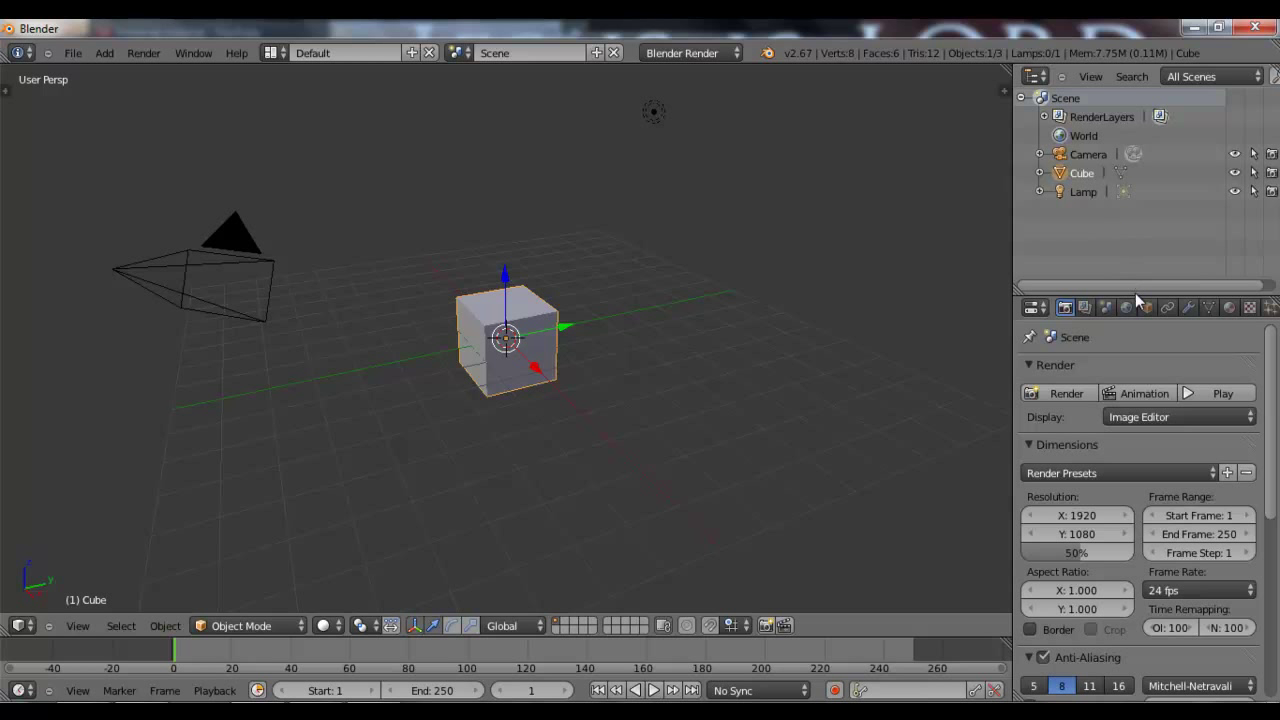
drag(1137, 293, 1143, 217)
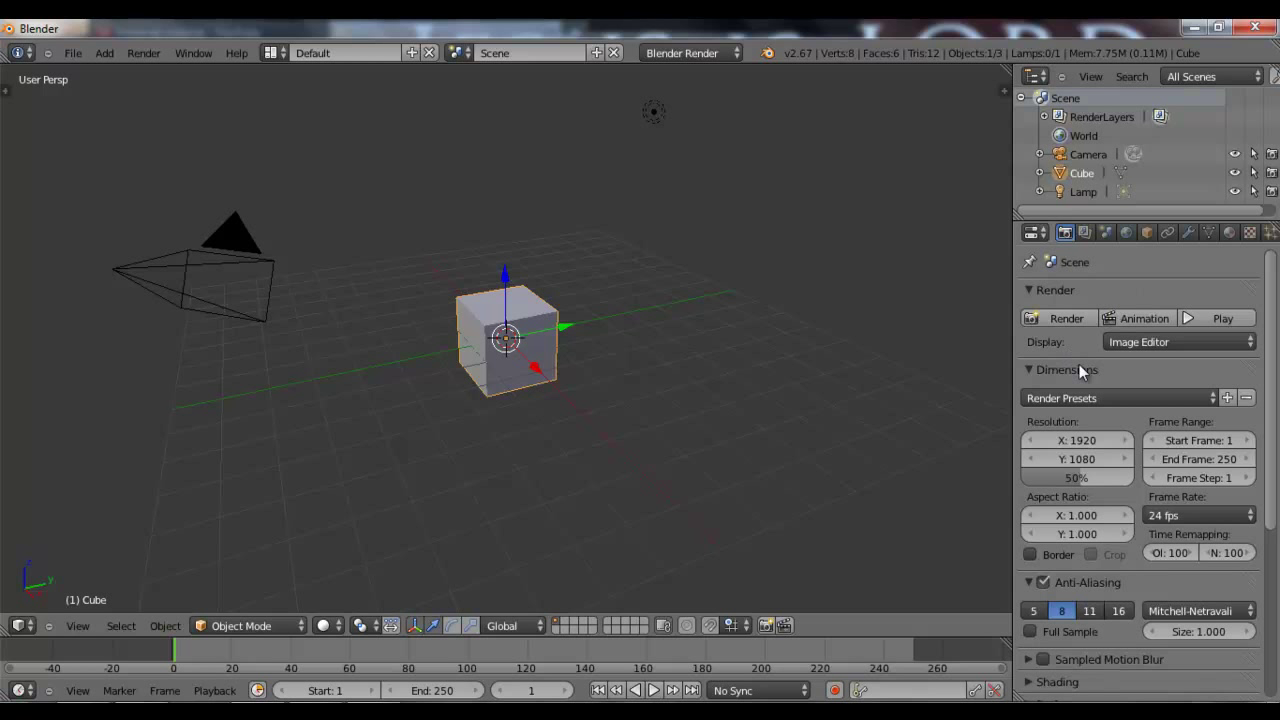
Scroll the Render settings and widen the Properties editor further
scroll(1108, 369, down, 5)
scroll(1108, 369, down, 1)
scroll(1108, 369, up, 6)
drag(1014, 263, 953, 263)
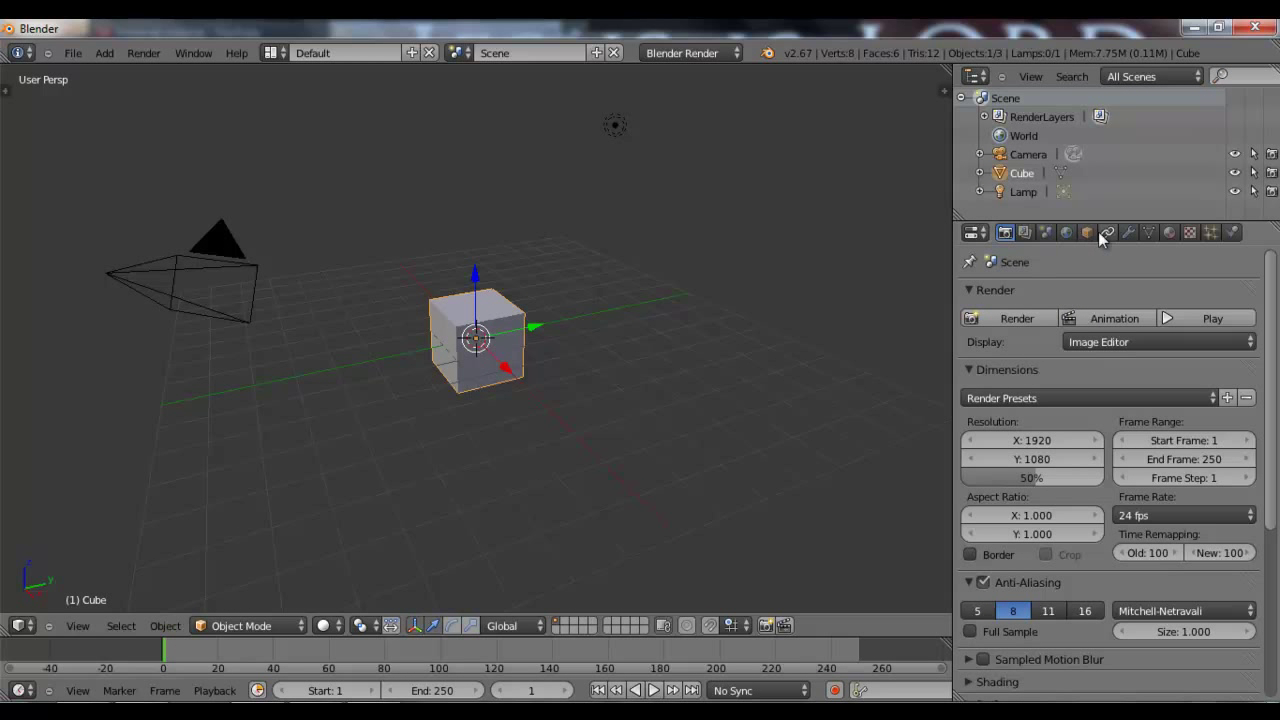
Preview the World and Material tabs, then return to the Render settings
click(1068, 232)
click(1169, 232)
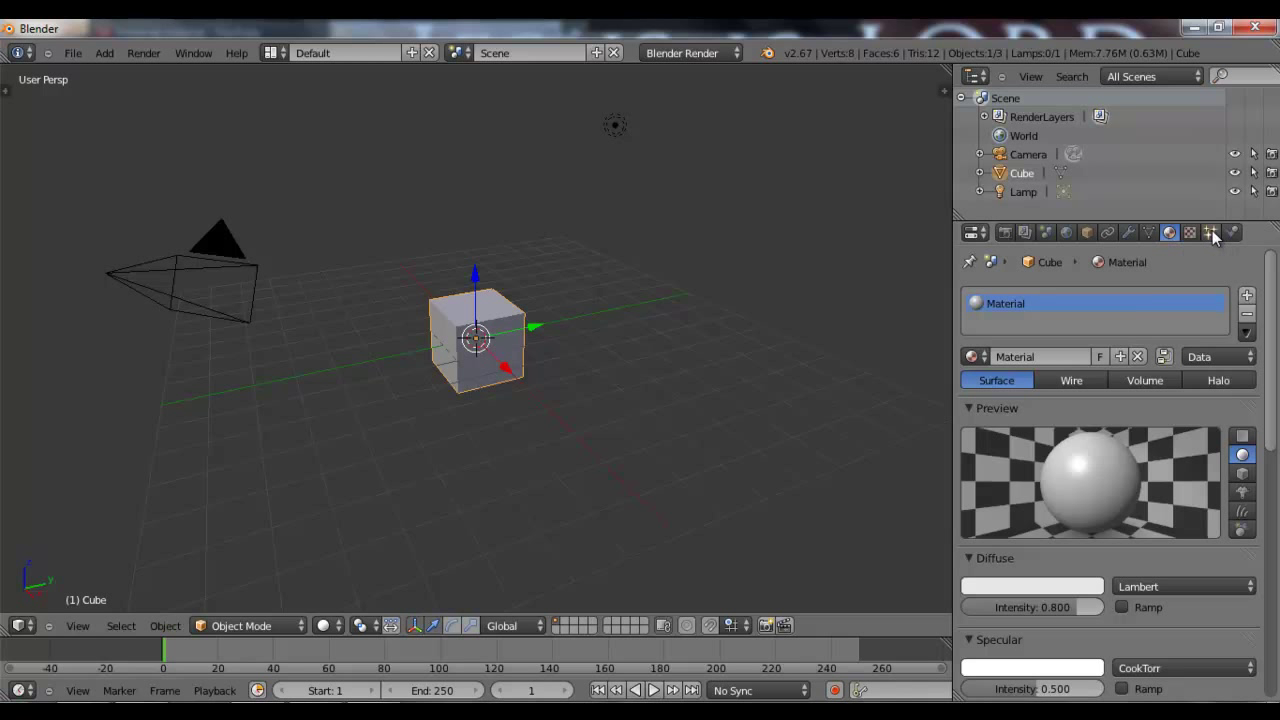
click(1005, 232)
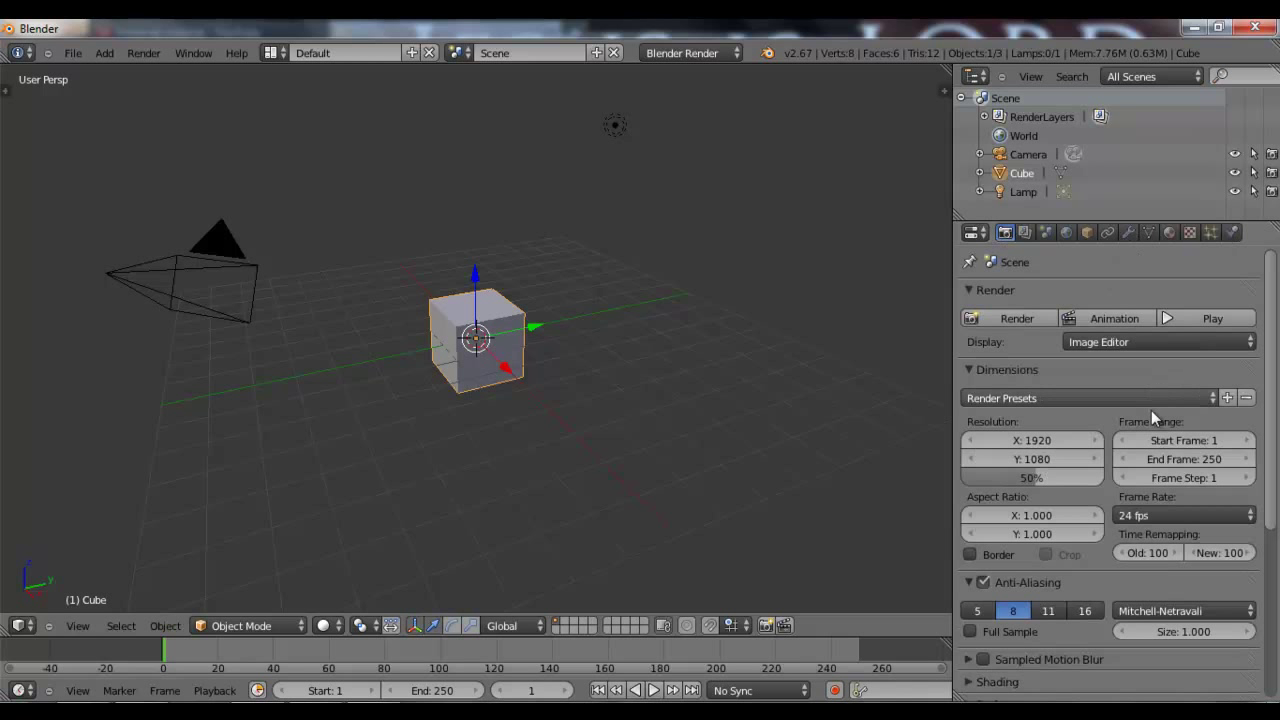
Scroll the Render settings, narrow the right-hand panels slightly, and open the File menu
scroll(1044, 440, down, 2)
scroll(1048, 437, down, 5)
scroll(1044, 458, up, 7)
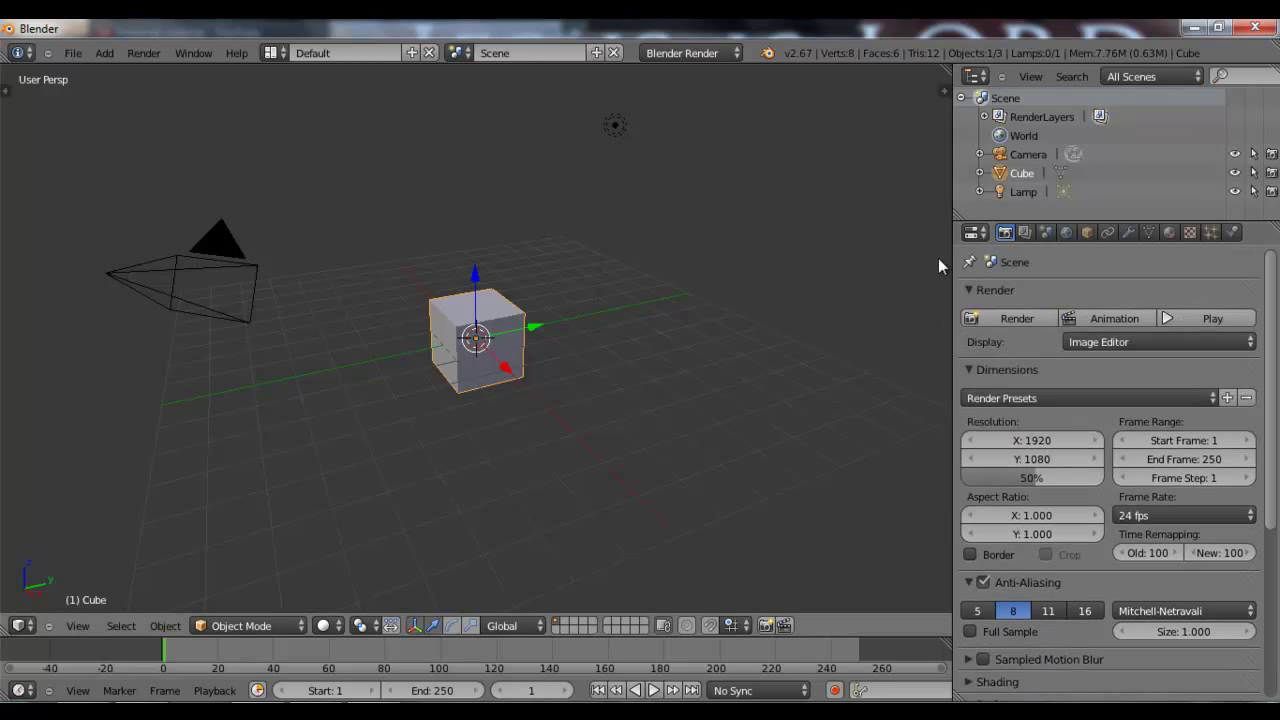
drag(957, 259, 998, 262)
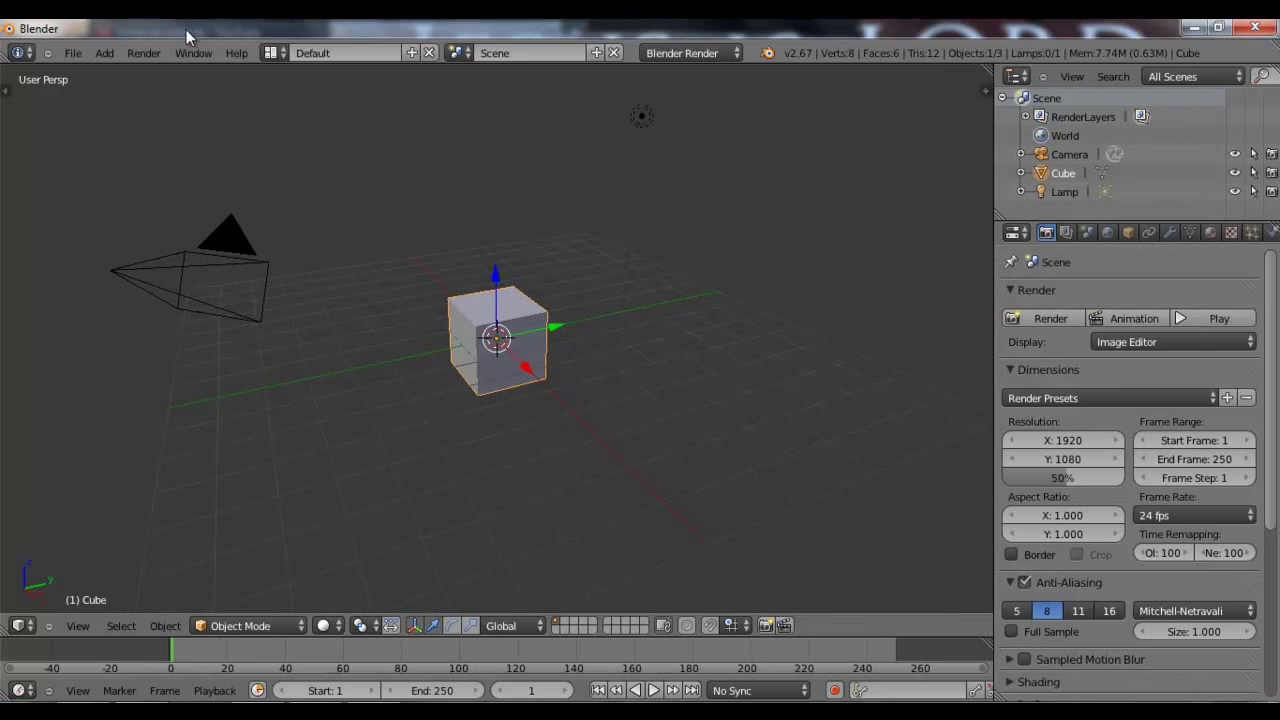
click(74, 53)
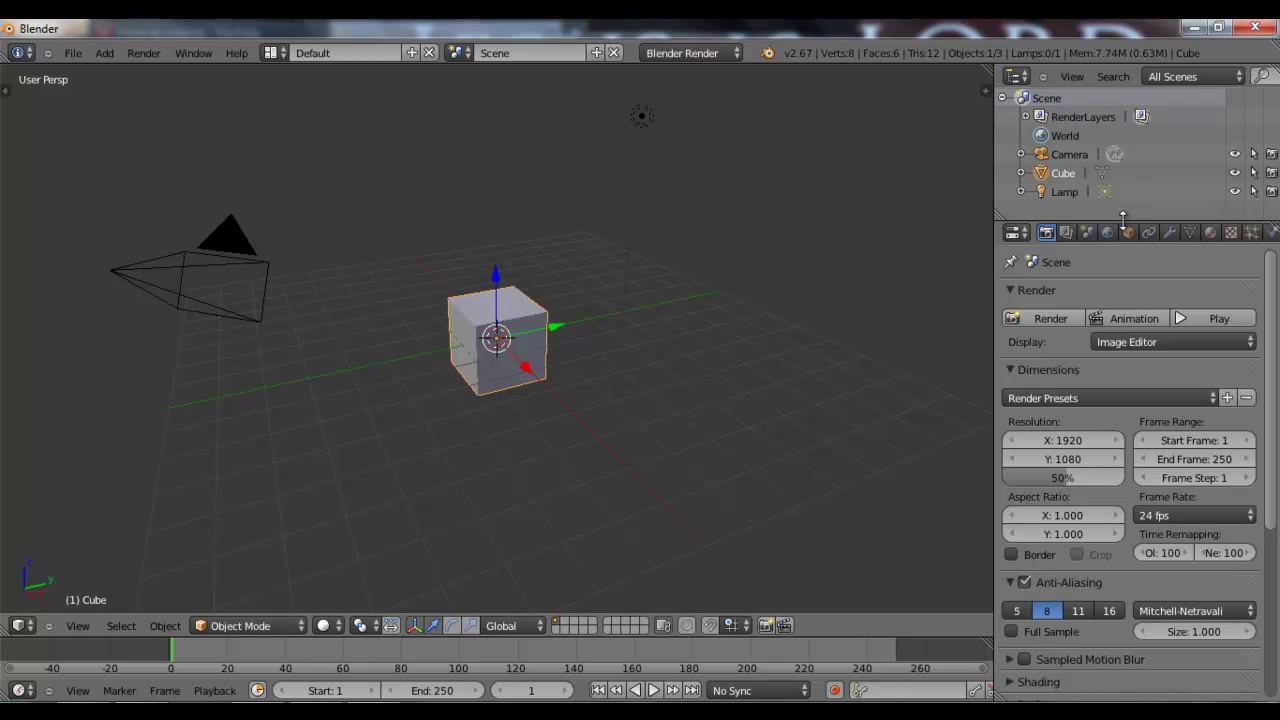
Split the outliner into two side-by-side views, then join them back into one
right_click(1123, 218)
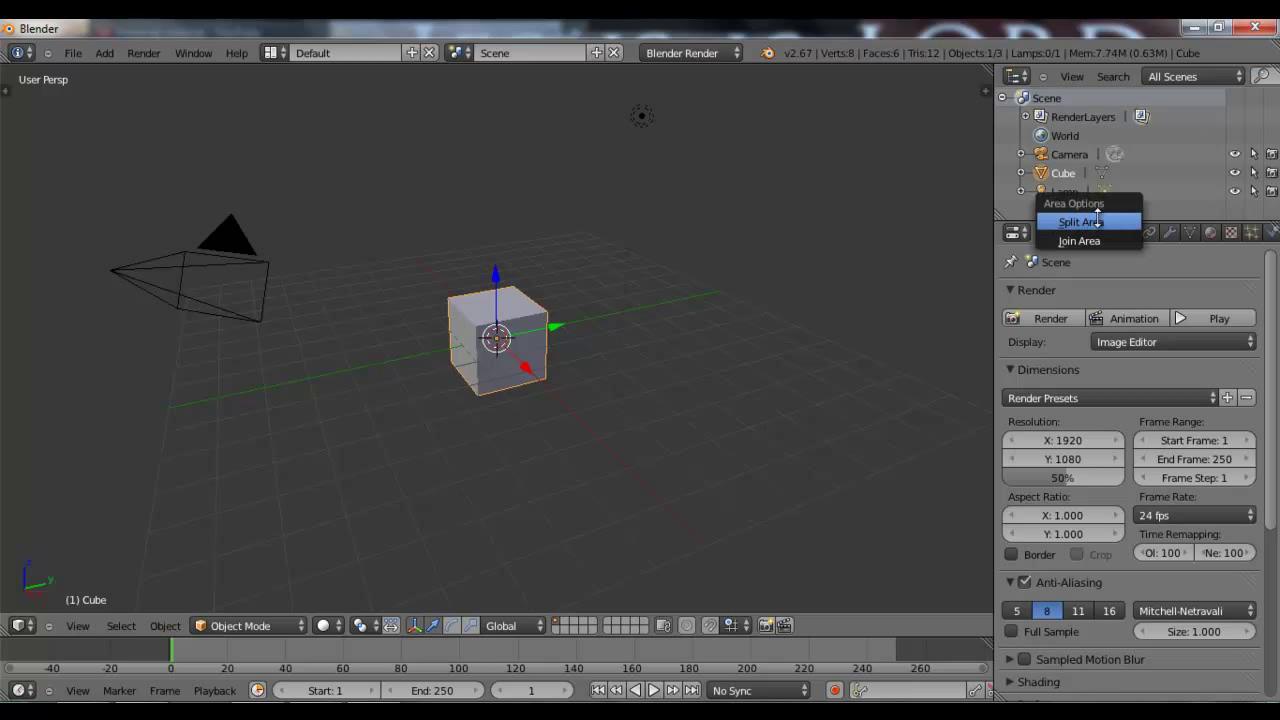
click(1082, 221)
click(1146, 178)
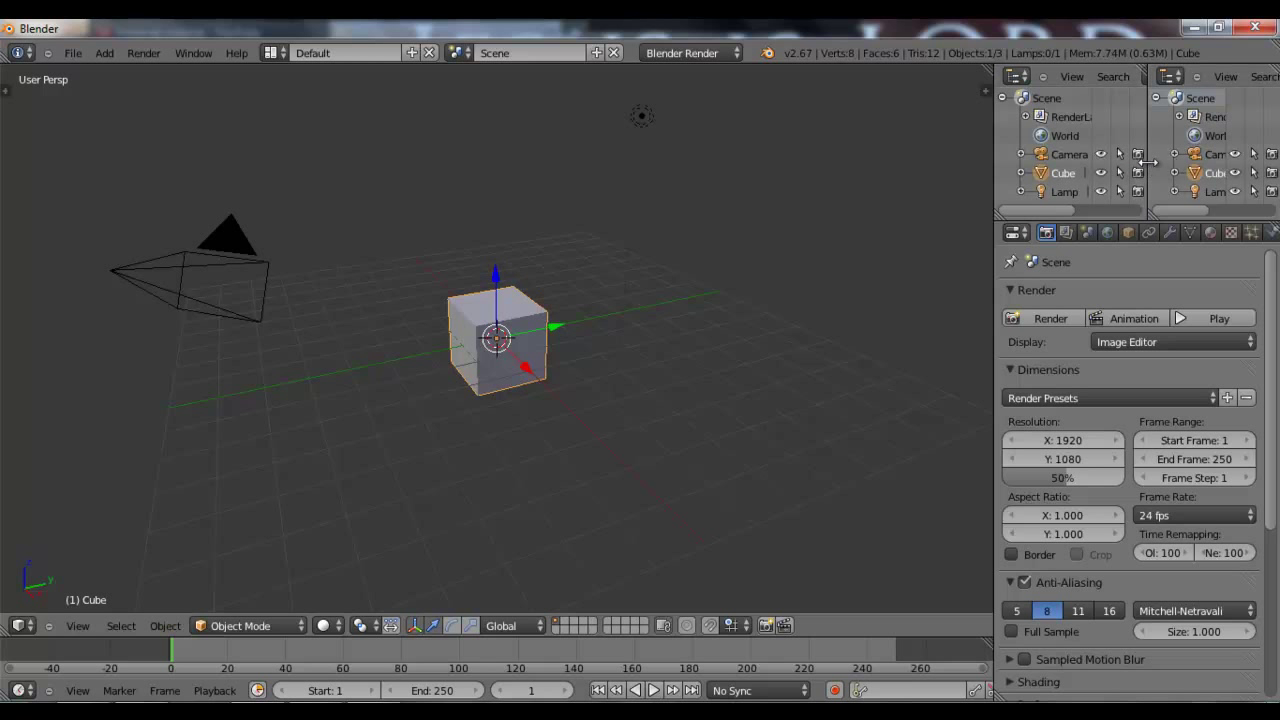
right_click(1146, 162)
click(1112, 183)
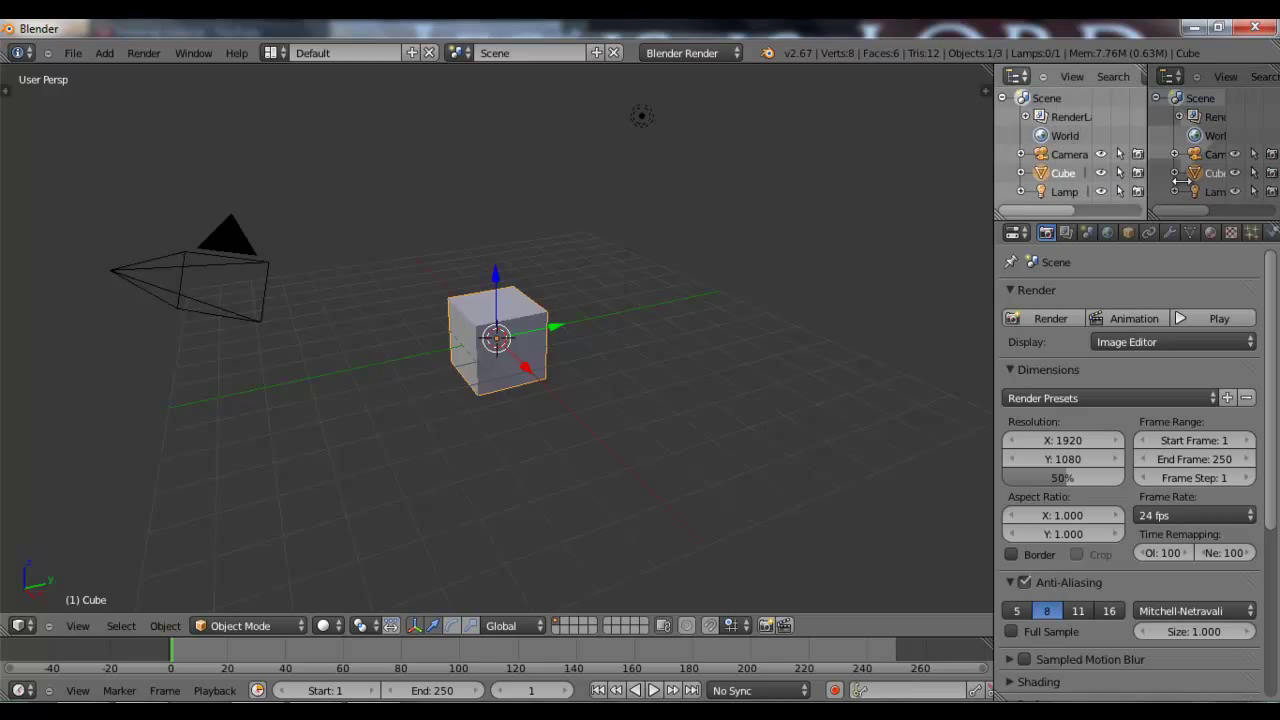
click(1195, 182)
Join the properties editor into the outliner area
right_click(1122, 218)
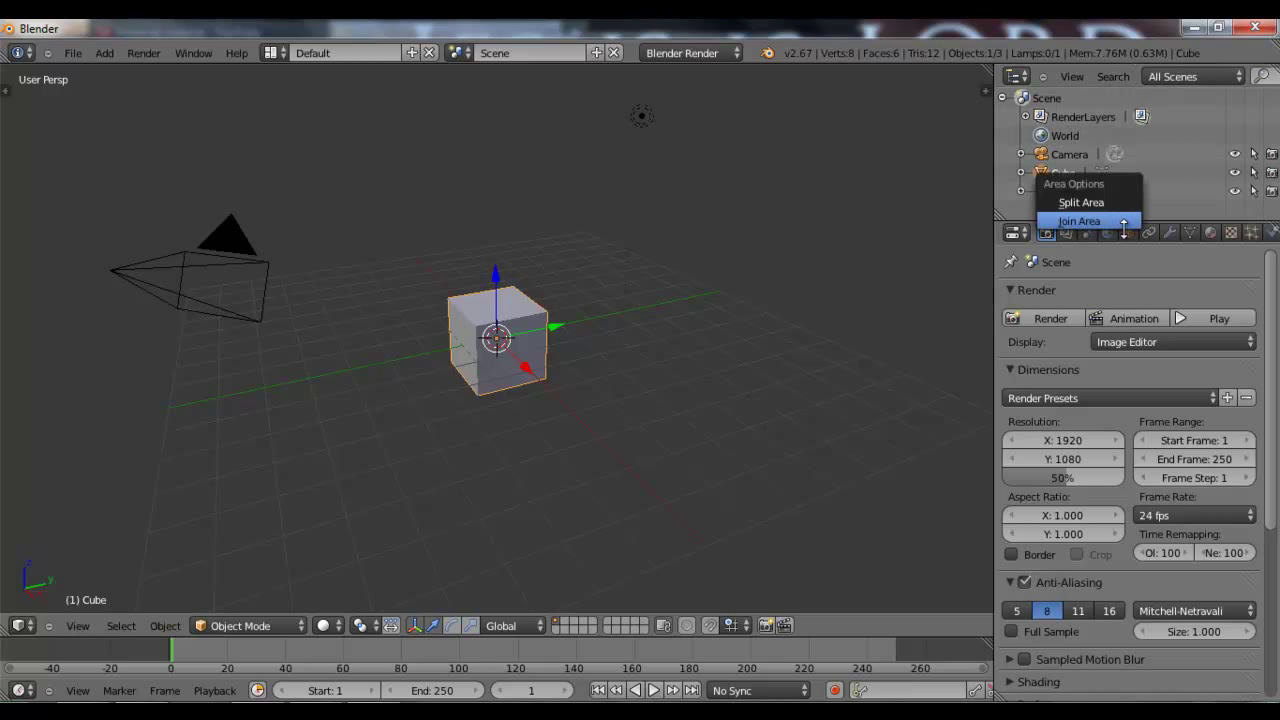
click(1122, 218)
click(1077, 327)
right_click(993, 288)
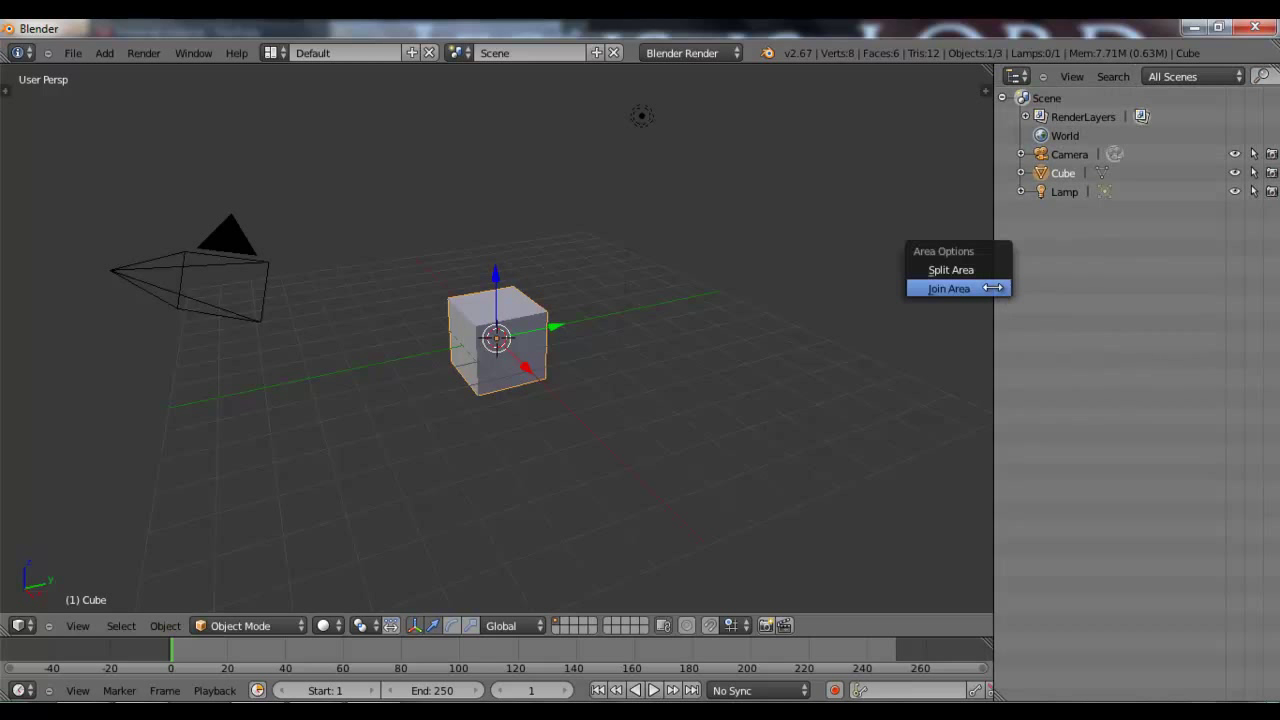
Merge the timeline, then the outliner, into the 3D view so it fills the window
right_click(878, 634)
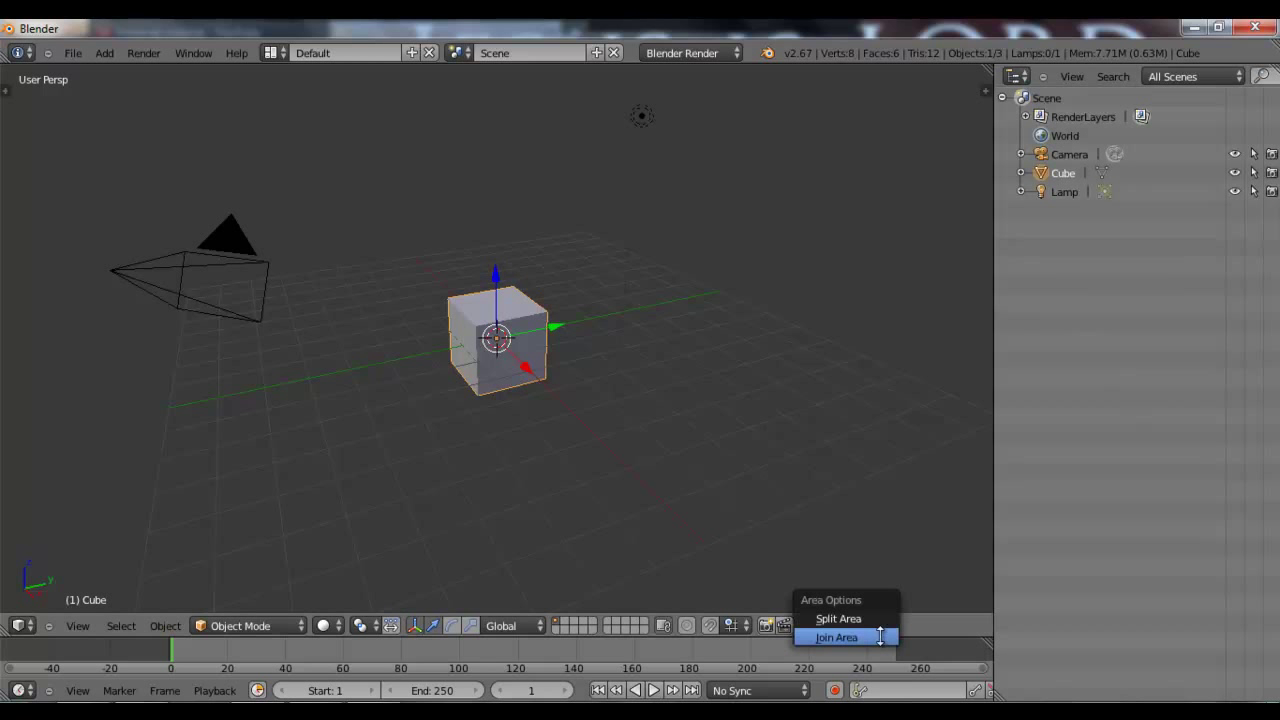
click(880, 634)
click(880, 637)
right_click(992, 498)
click(993, 501)
click(1070, 503)
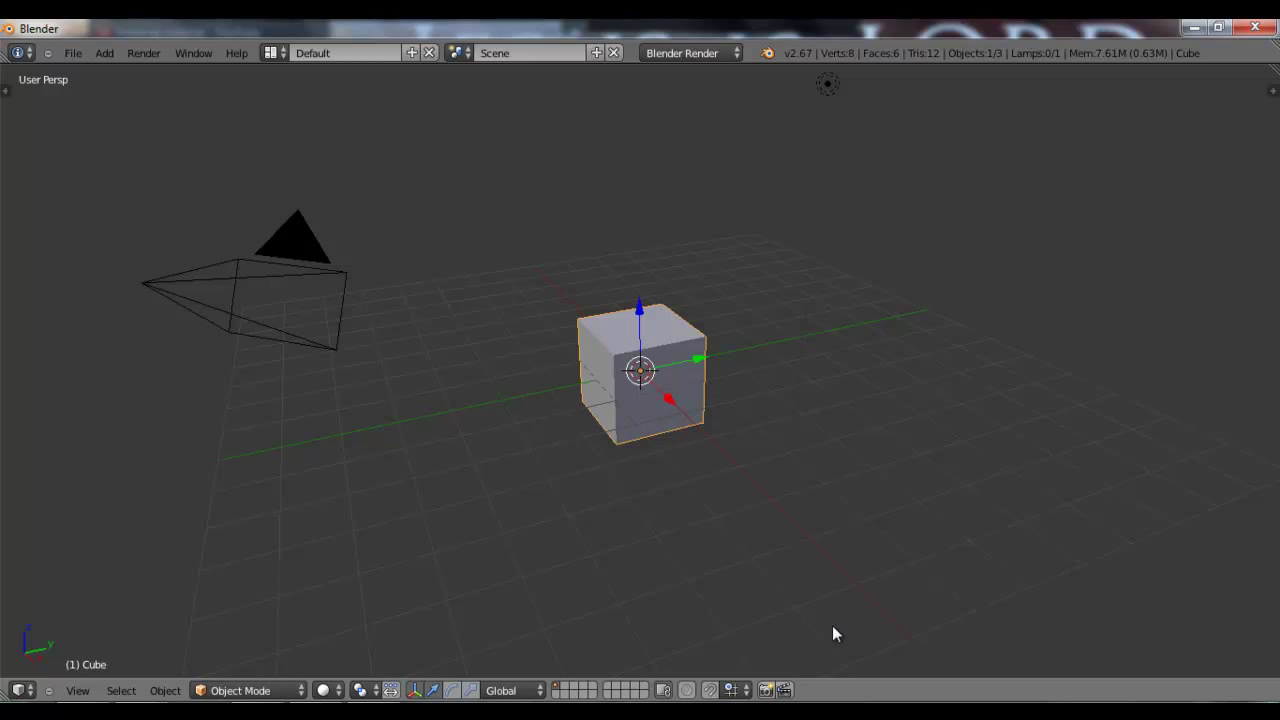
Load Factory Settings and widen the outliner and properties column
click(73, 53)
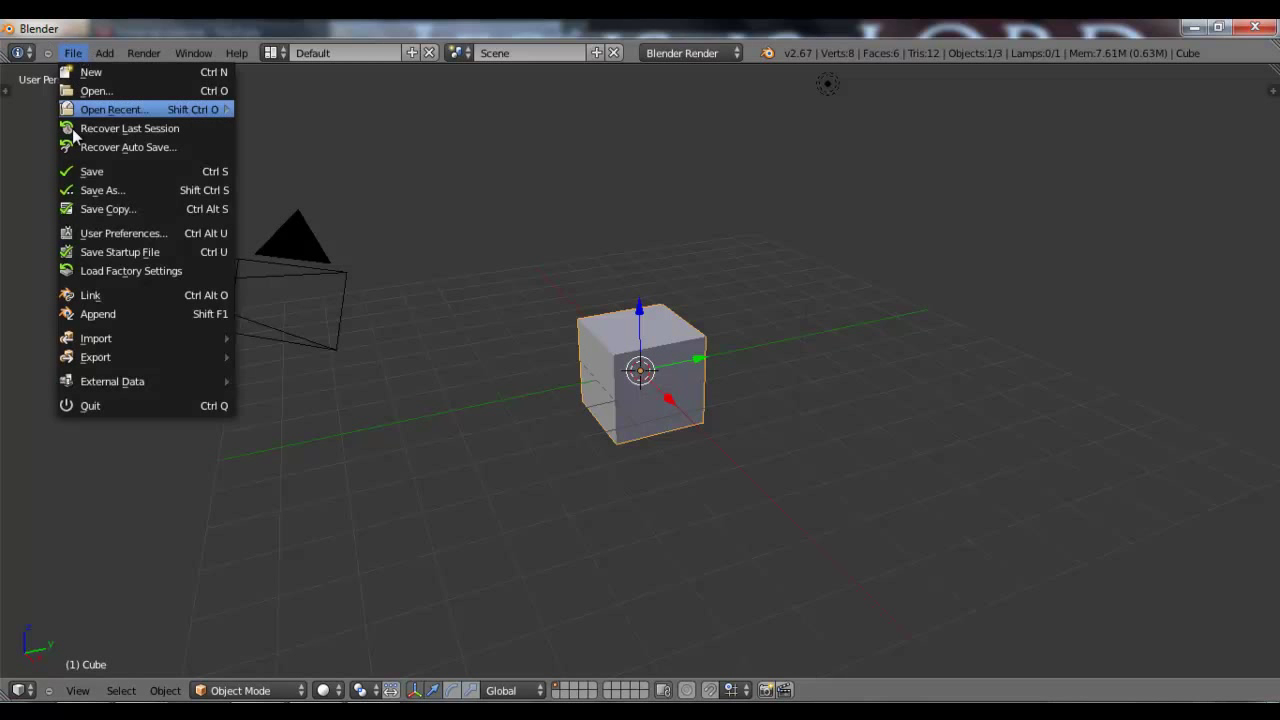
click(121, 271)
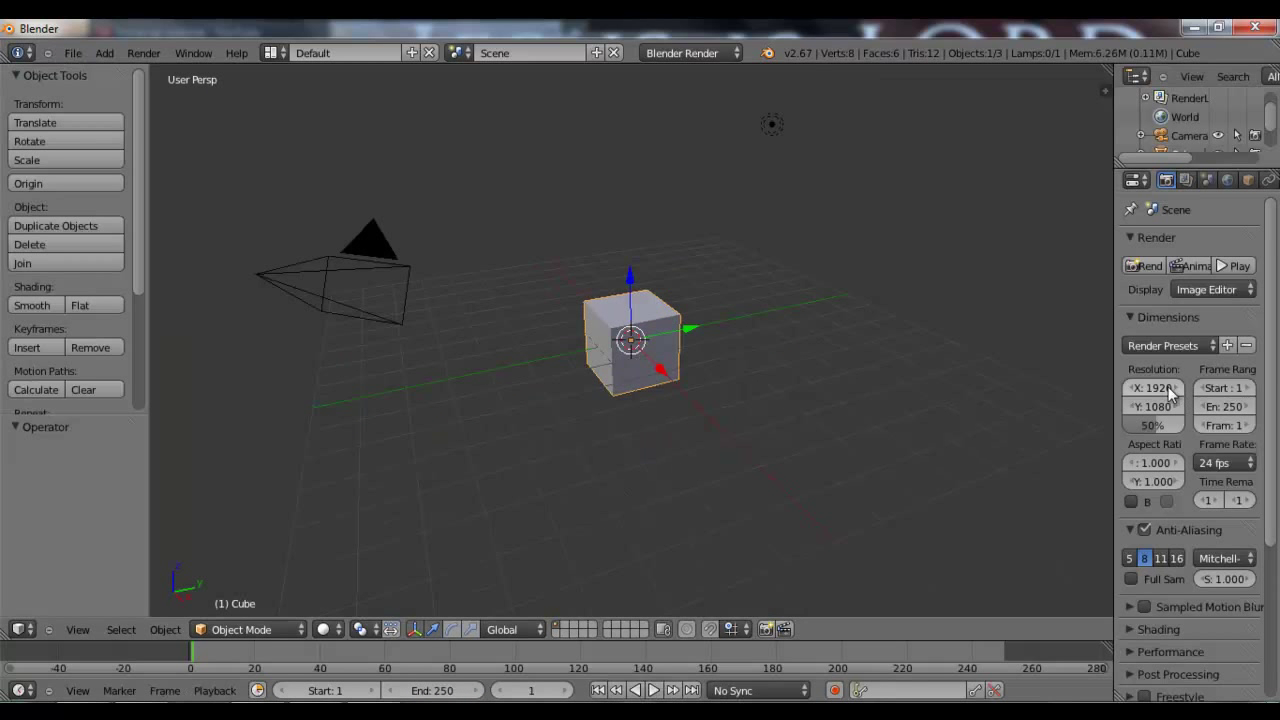
drag(1116, 372, 1068, 362)
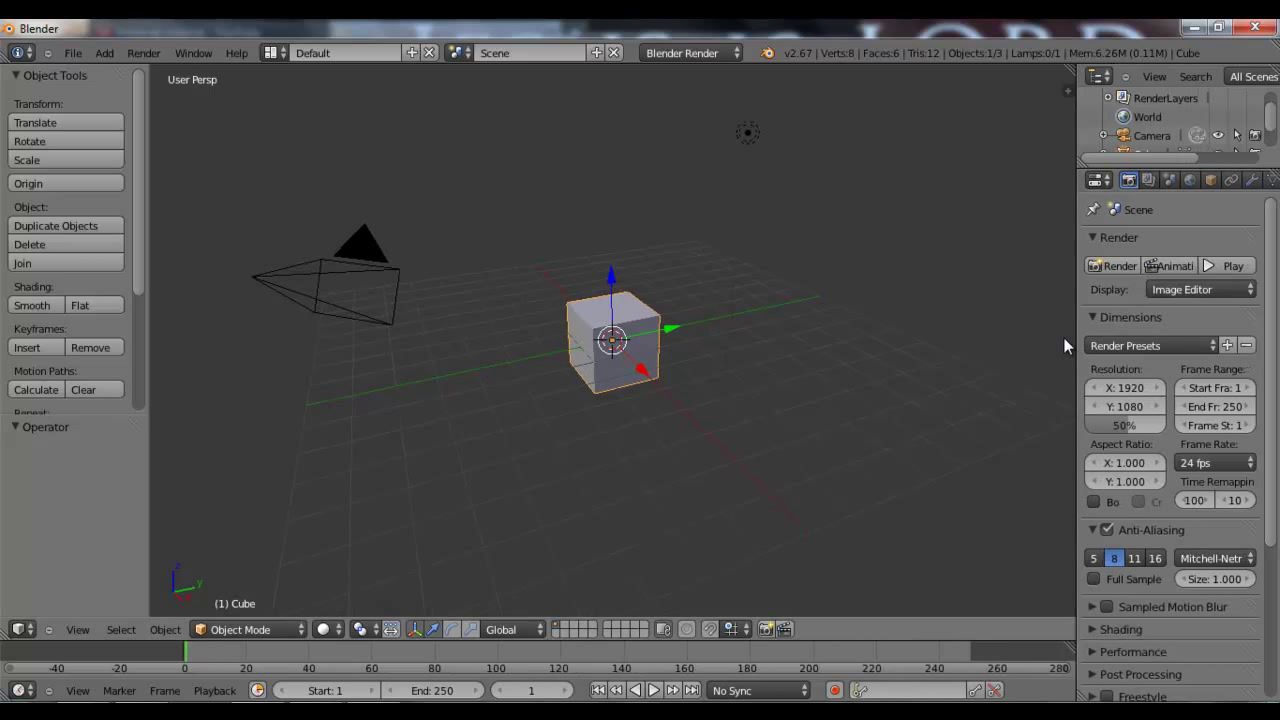
Split the 3D view into two side-by-side viewports
right_click(1077, 345)
click(1015, 337)
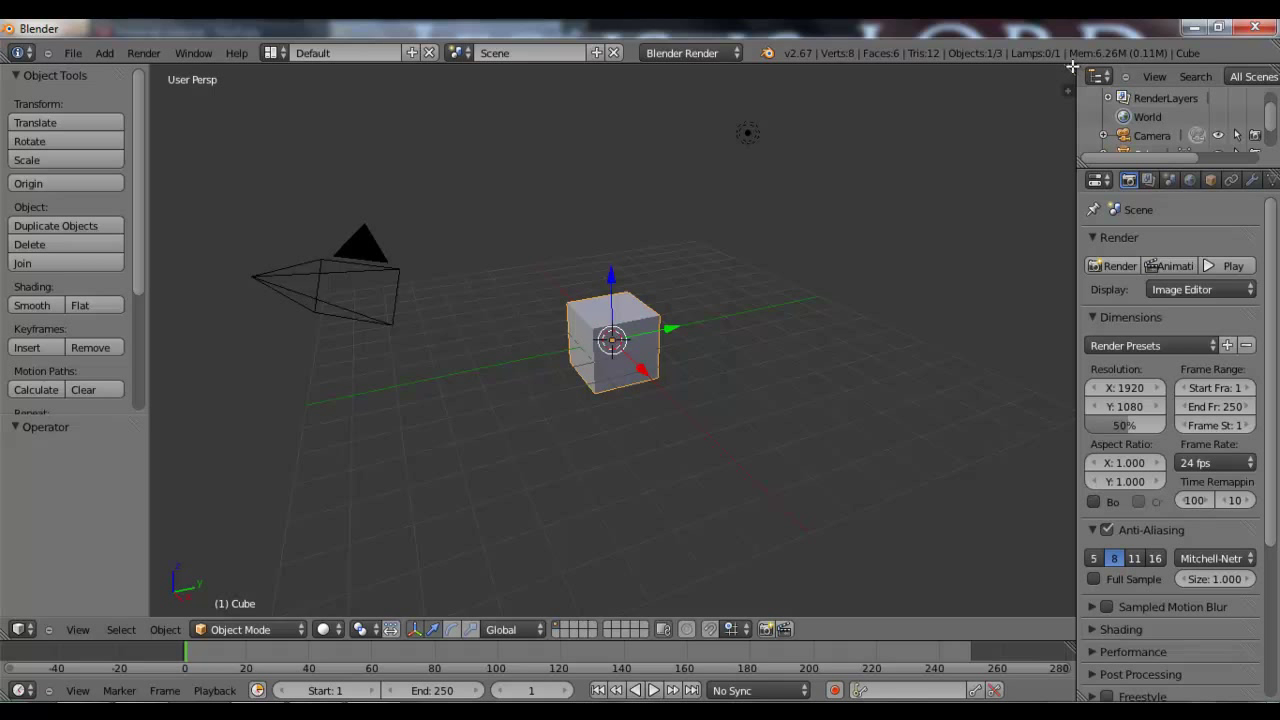
drag(1072, 66, 600, 75)
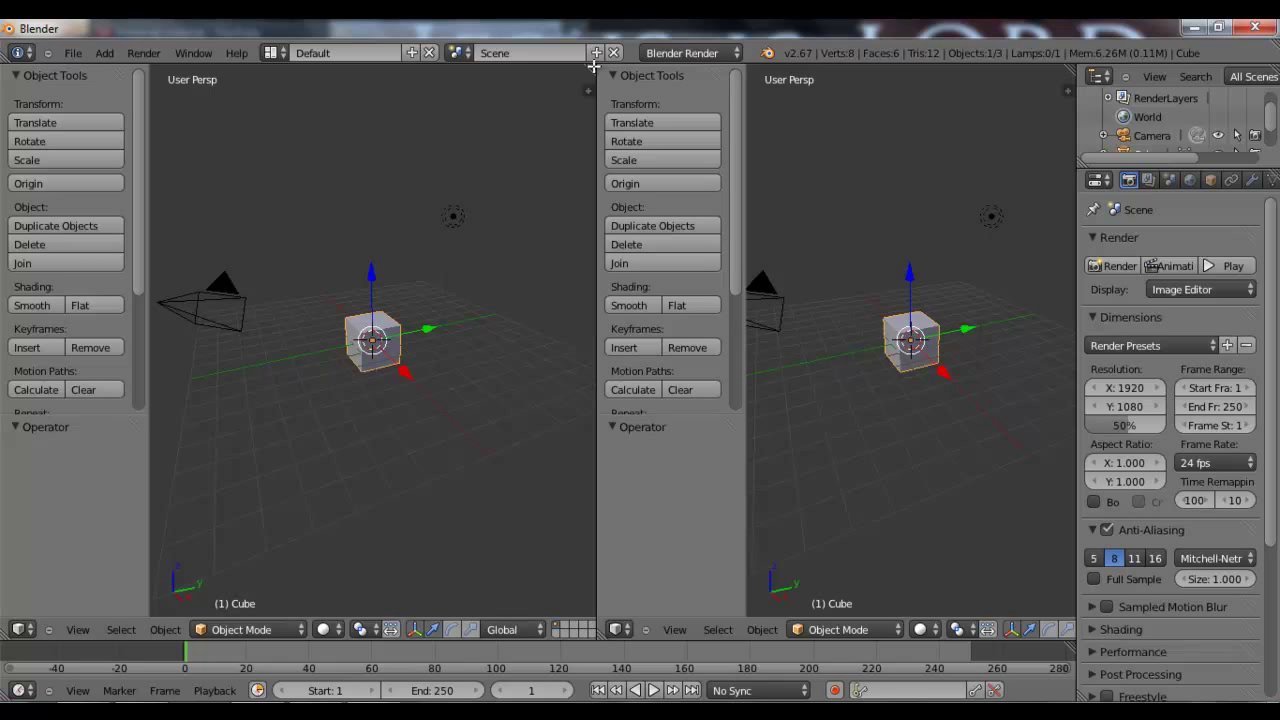
Merge the two 3D viewports back into one and adjust the timeline's height
drag(593, 66, 753, 65)
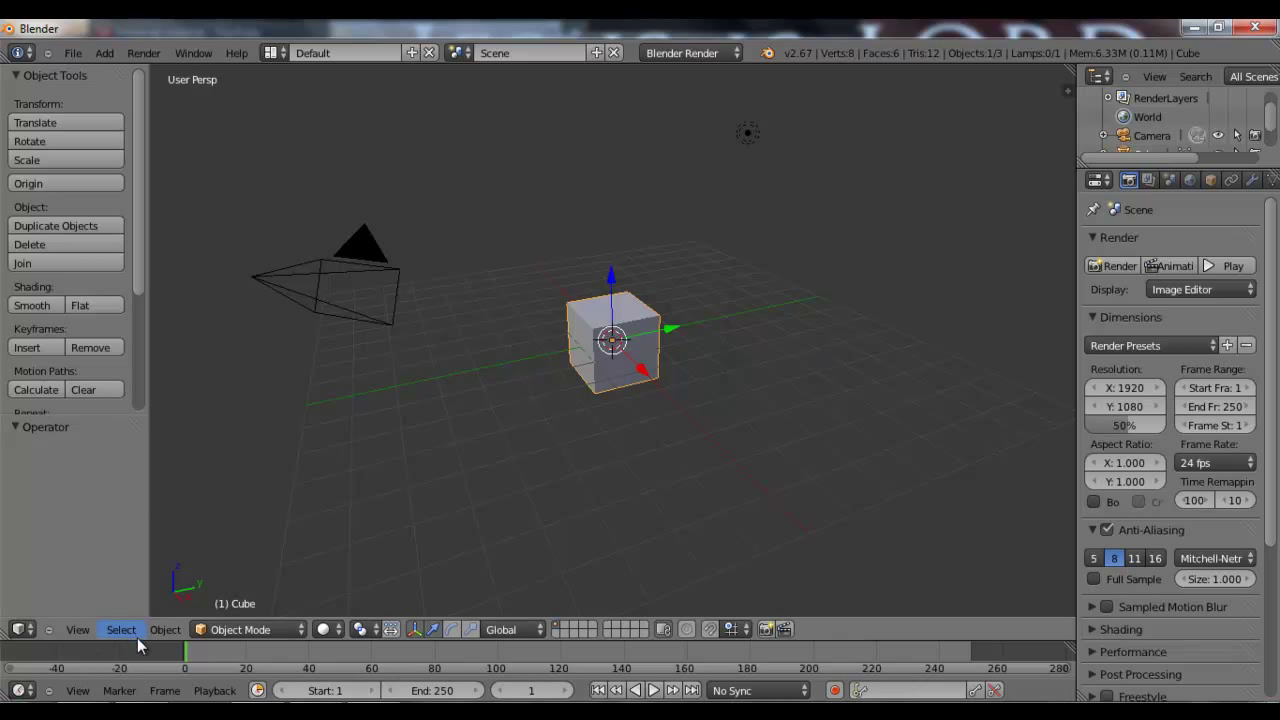
drag(136, 642, 131, 580)
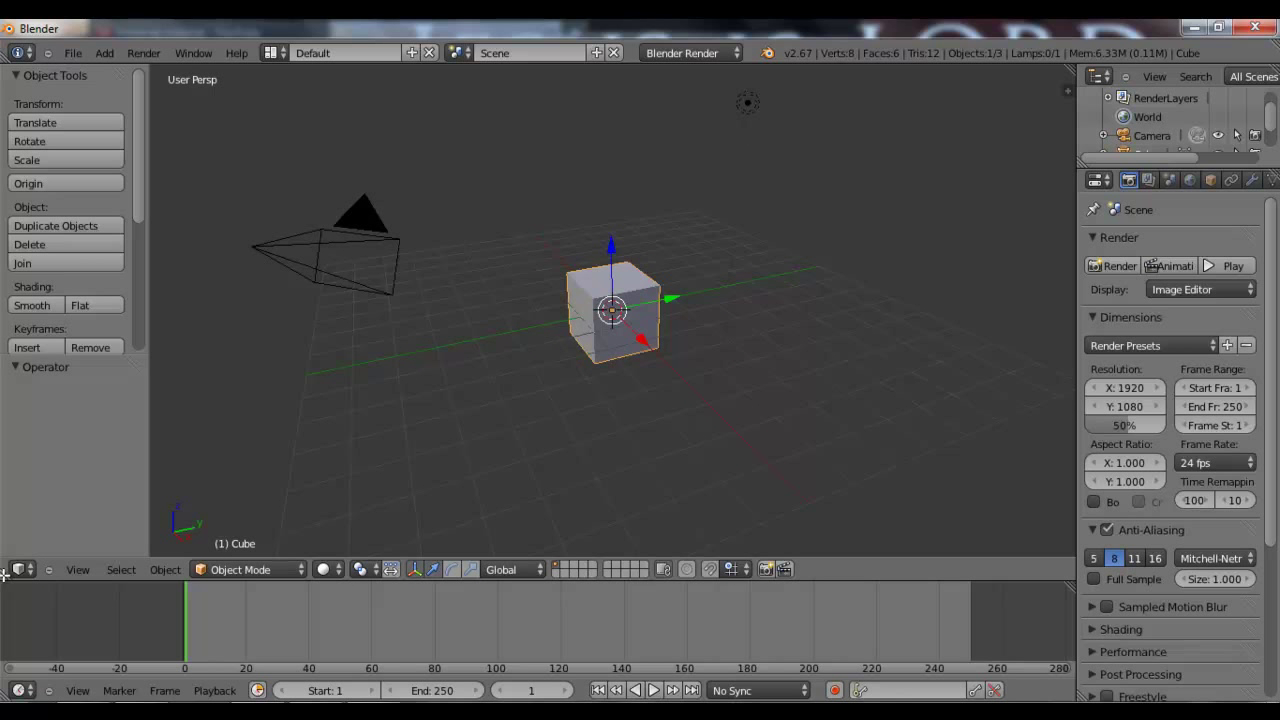
mouse_move(4, 573)
mouse_down()
mouse_move(20, 392)
mouse_move(80, 441)
mouse_up()
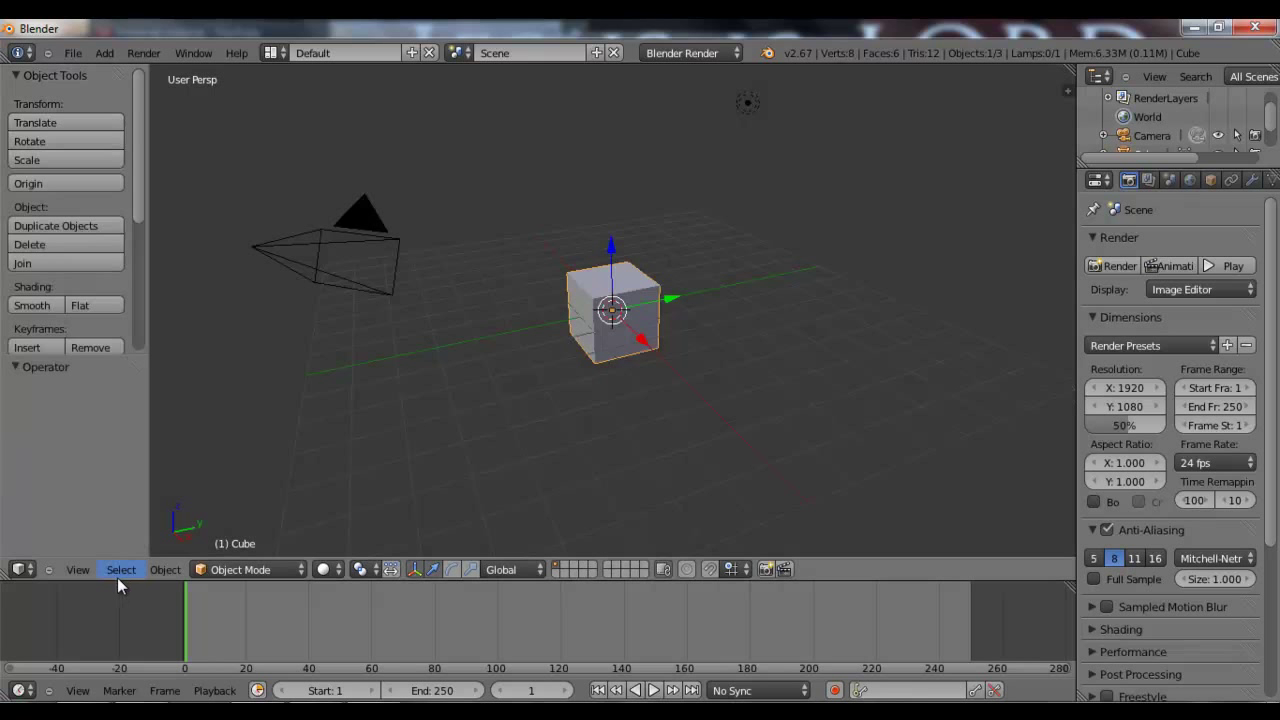
drag(118, 581, 120, 611)
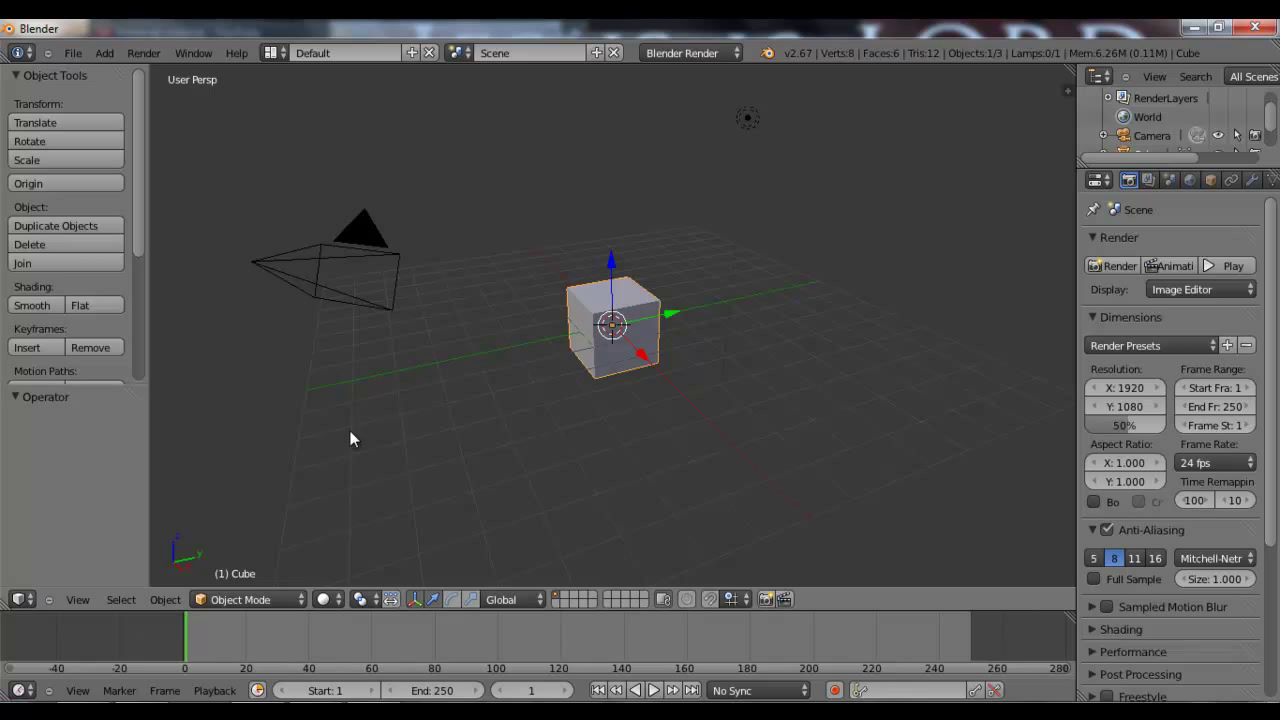
Switch the 3D view to a DopeSheet and back to 3D View
click(19, 603)
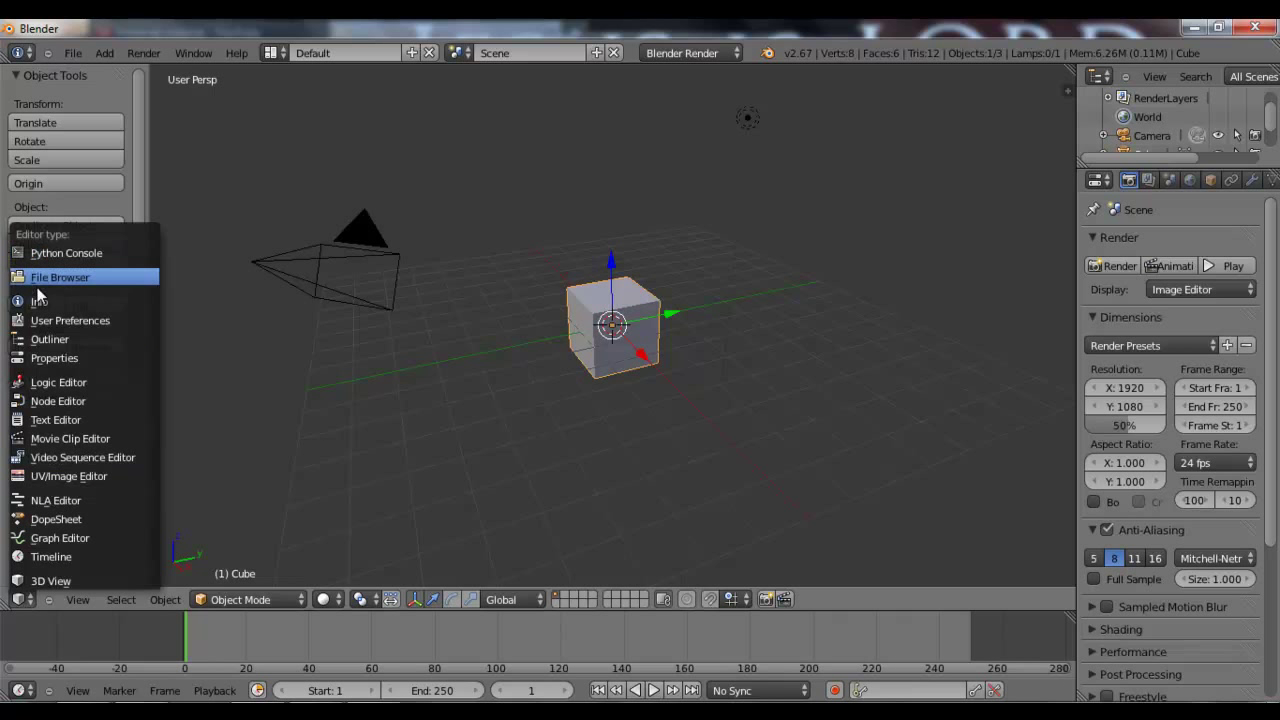
click(52, 518)
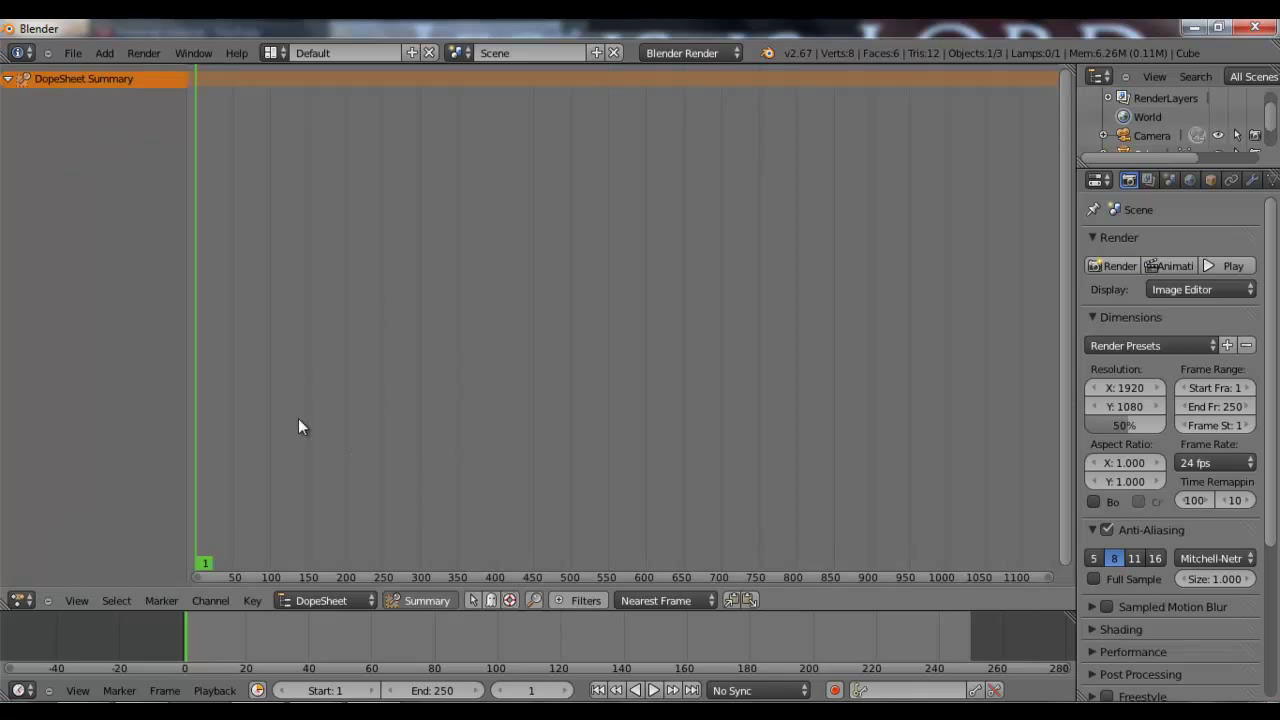
click(21, 600)
click(40, 582)
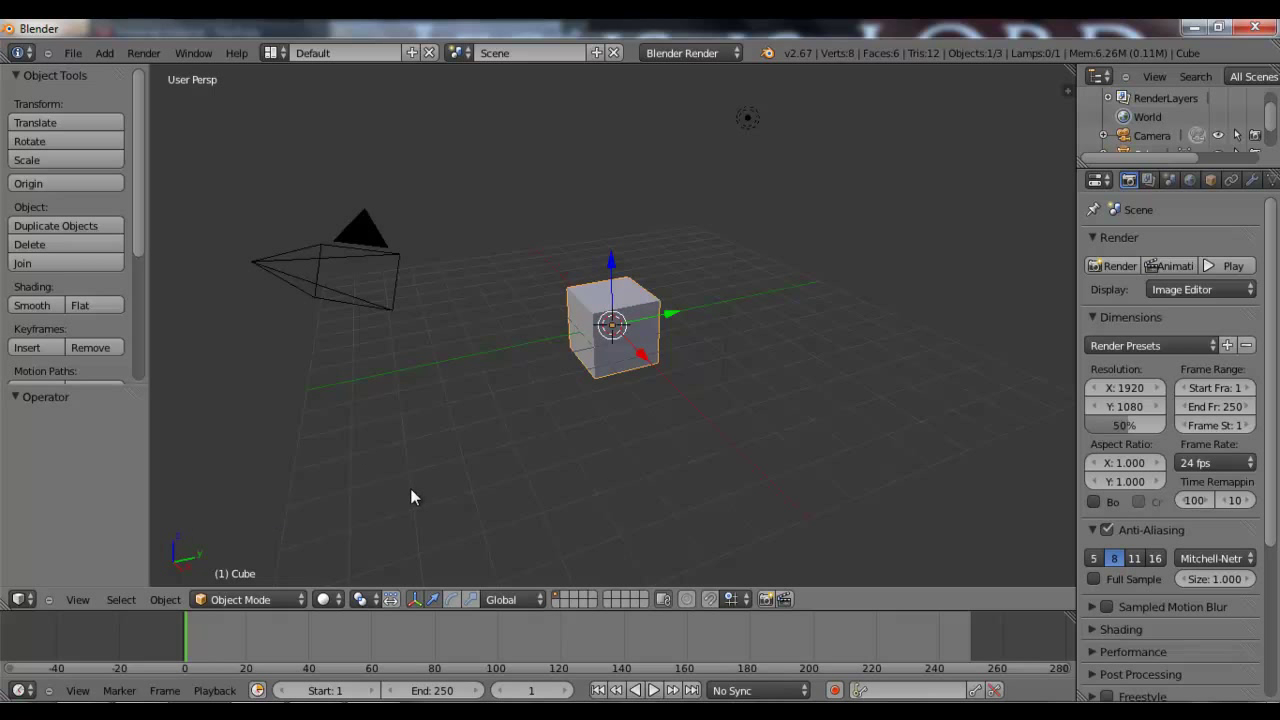
Split the 3D view into halves and make the right half a UV/Image Editor
drag(1068, 90, 567, 125)
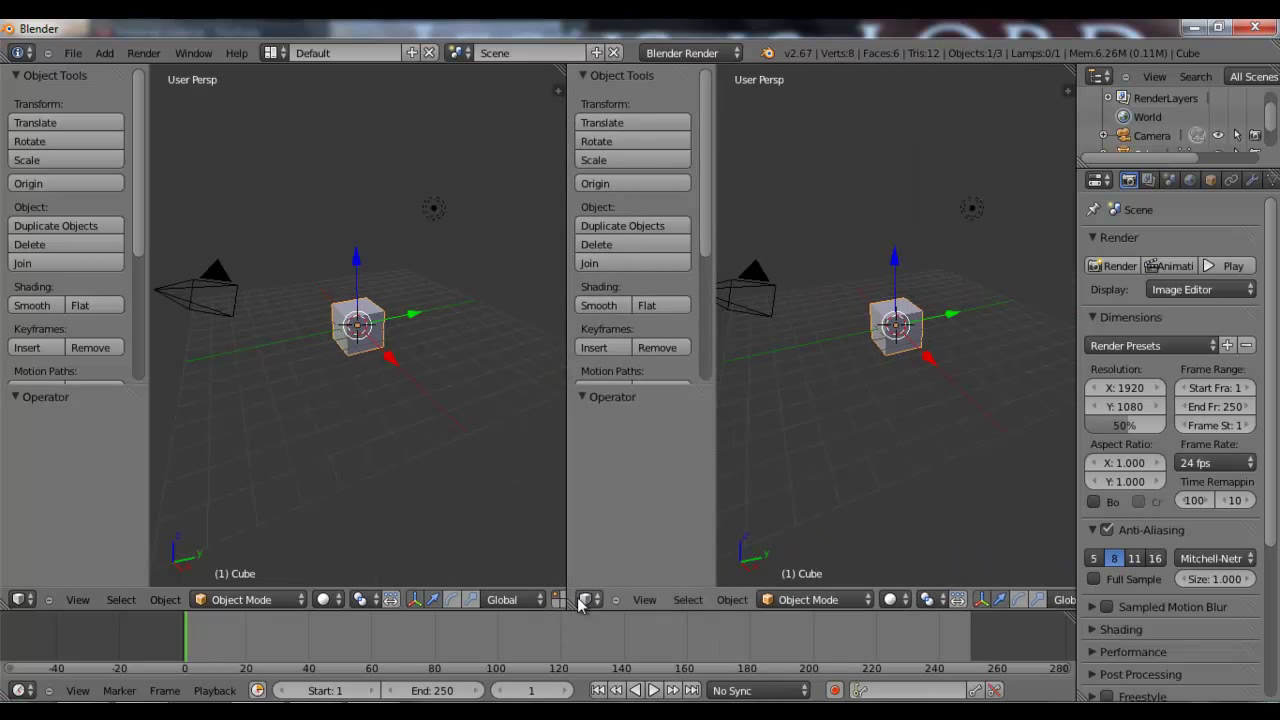
click(583, 600)
click(620, 458)
click(590, 600)
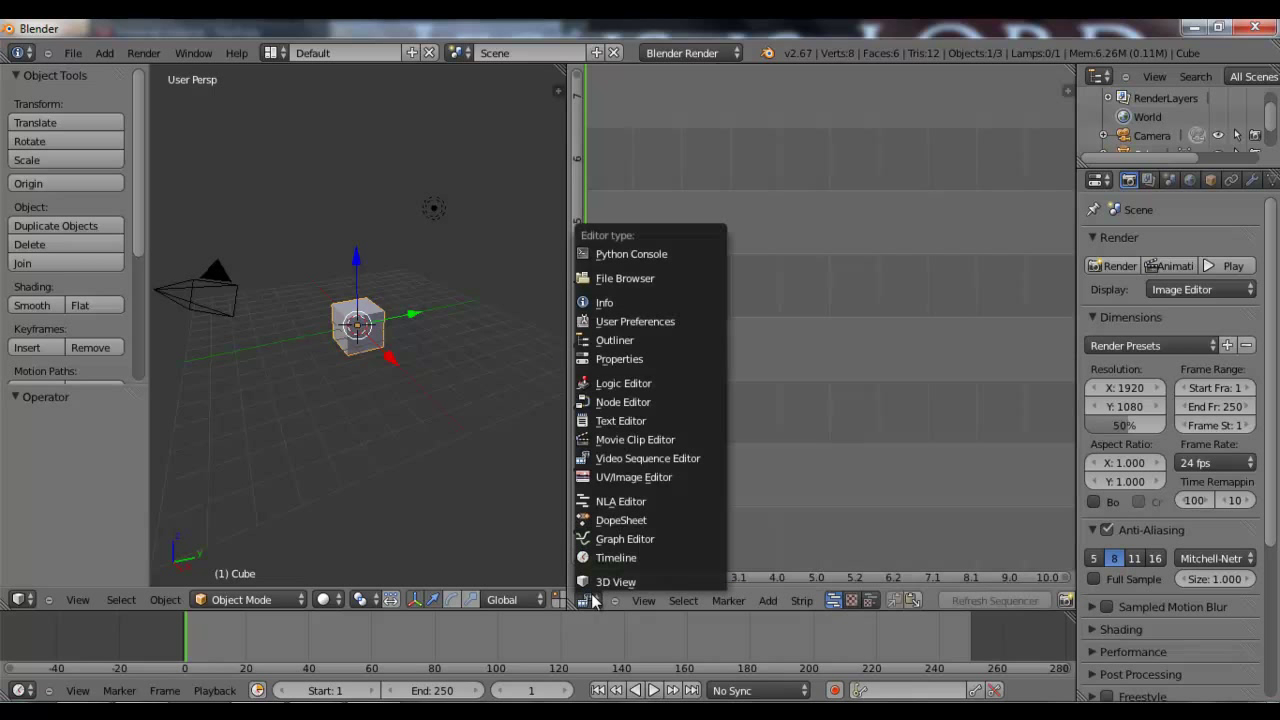
click(631, 477)
scroll(771, 350, up, 1)
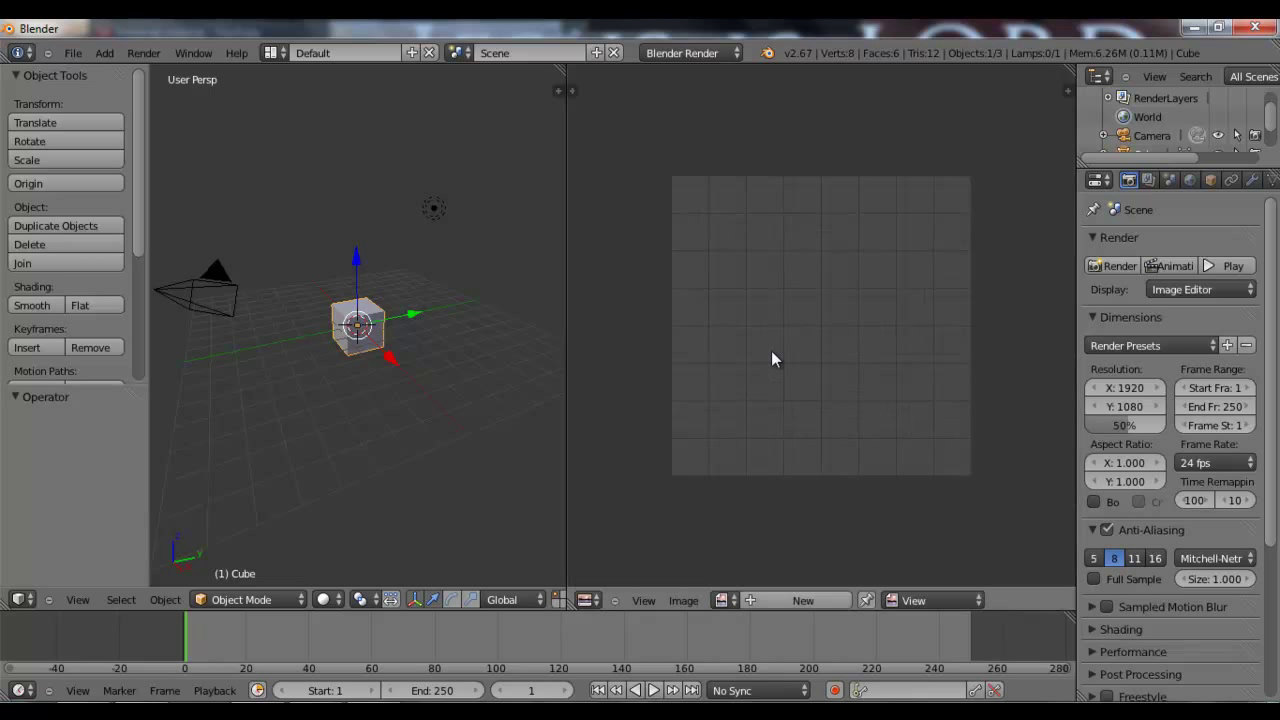
Join the UV/Image Editor half back into the 3D view
scroll(771, 350, up, 2)
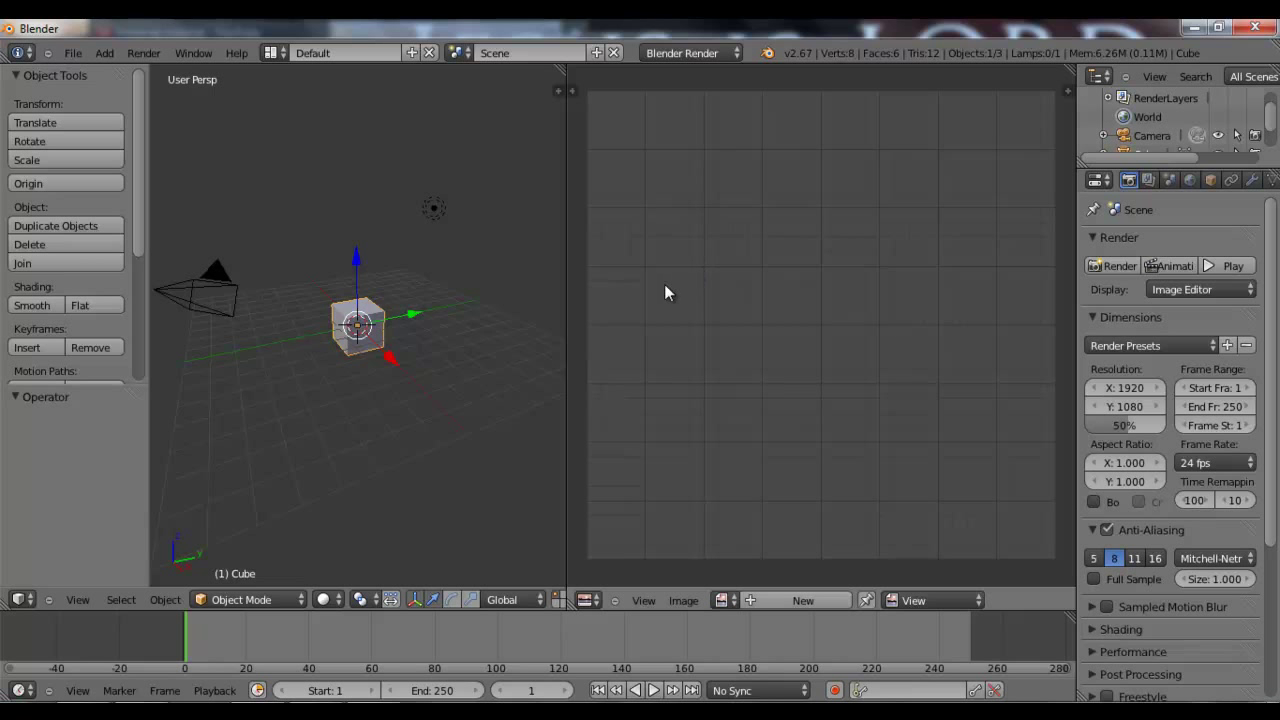
right_click(563, 248)
click(561, 250)
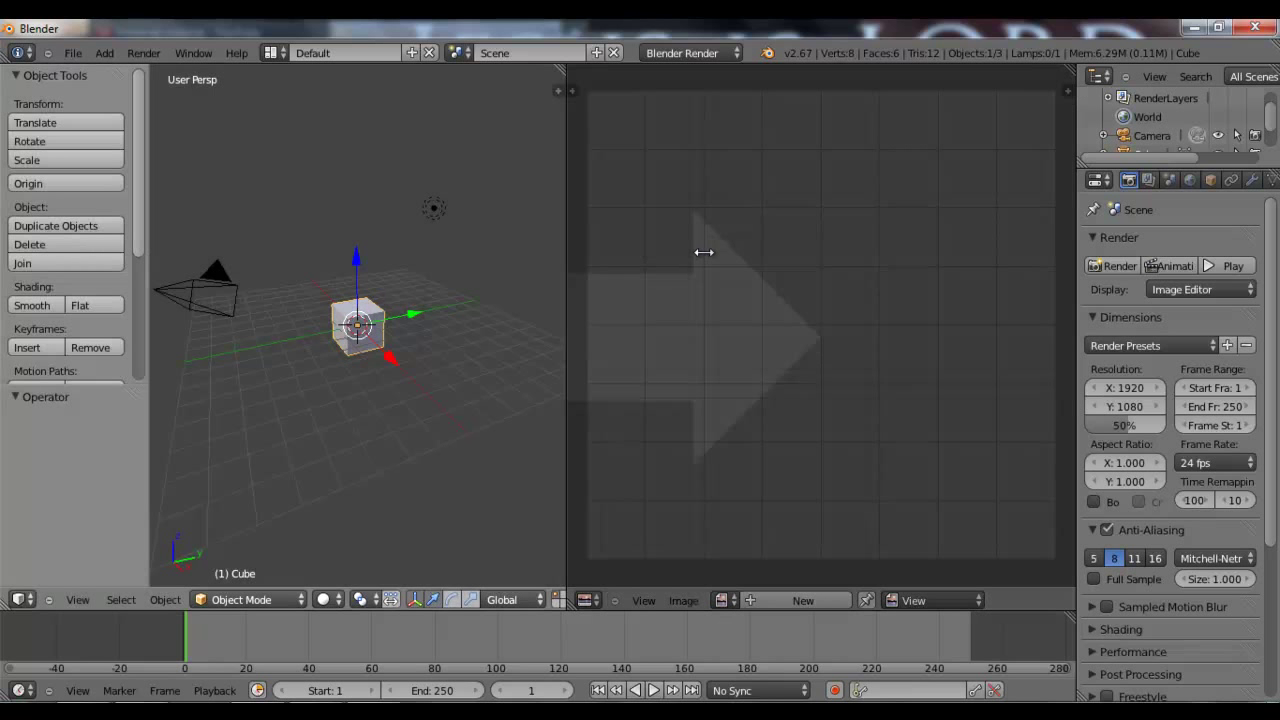
click(705, 258)
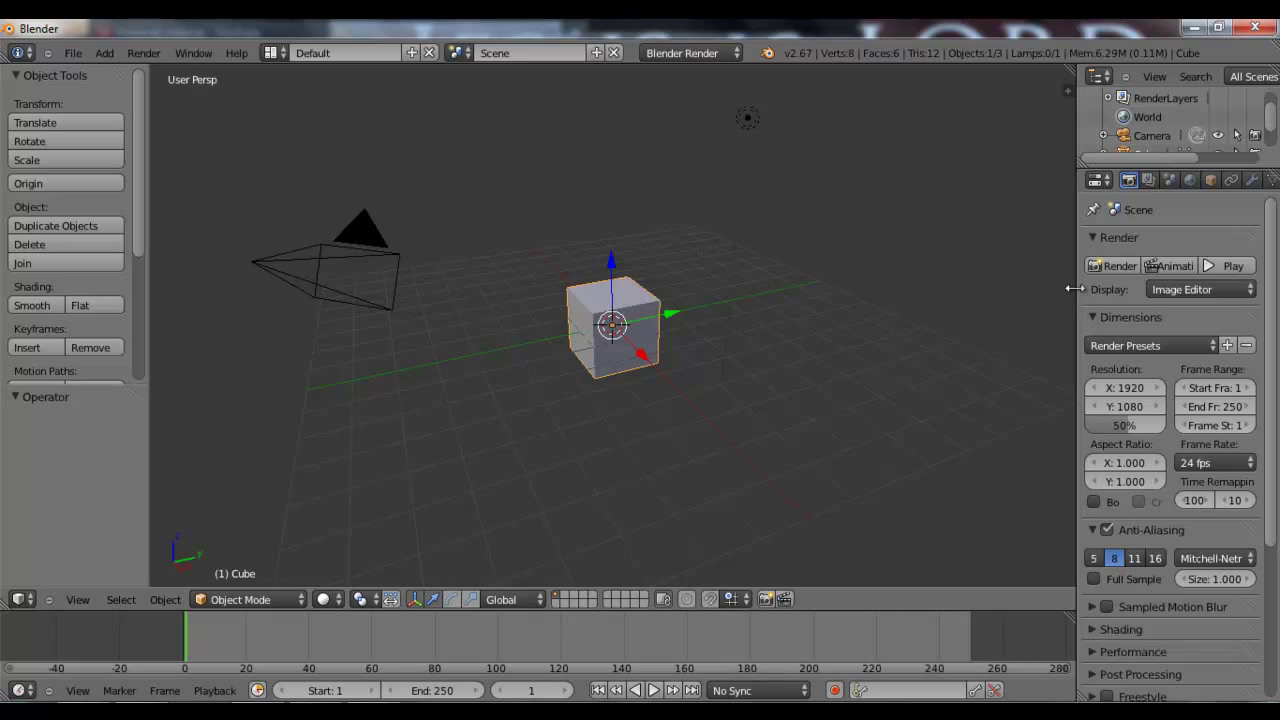
Widen the properties panel and open the File menu
drag(1078, 292, 988, 289)
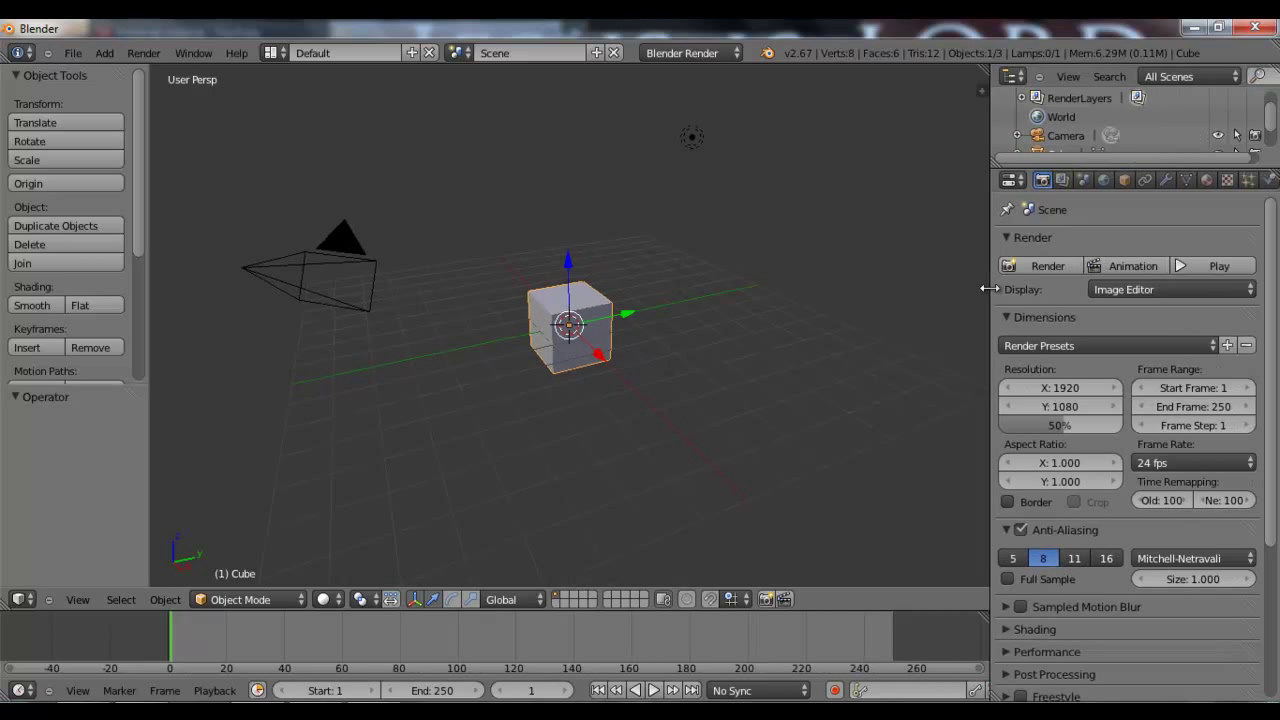
drag(991, 293, 981, 290)
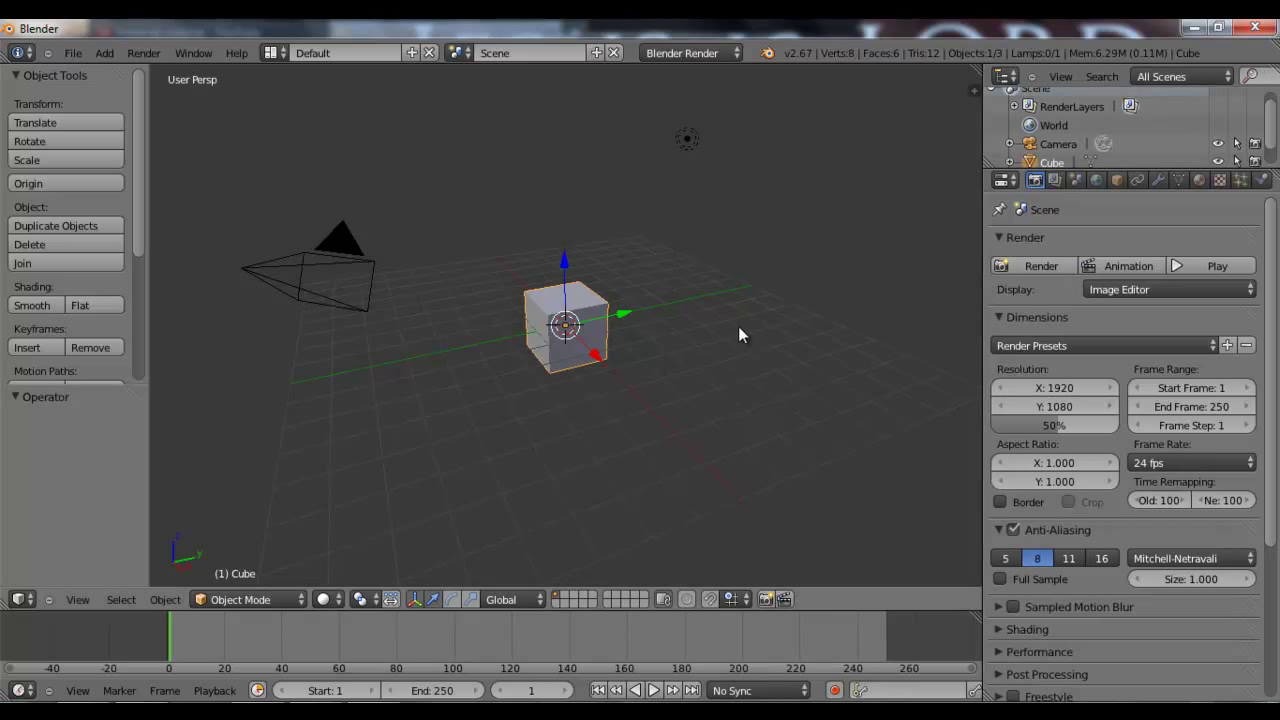
click(73, 53)
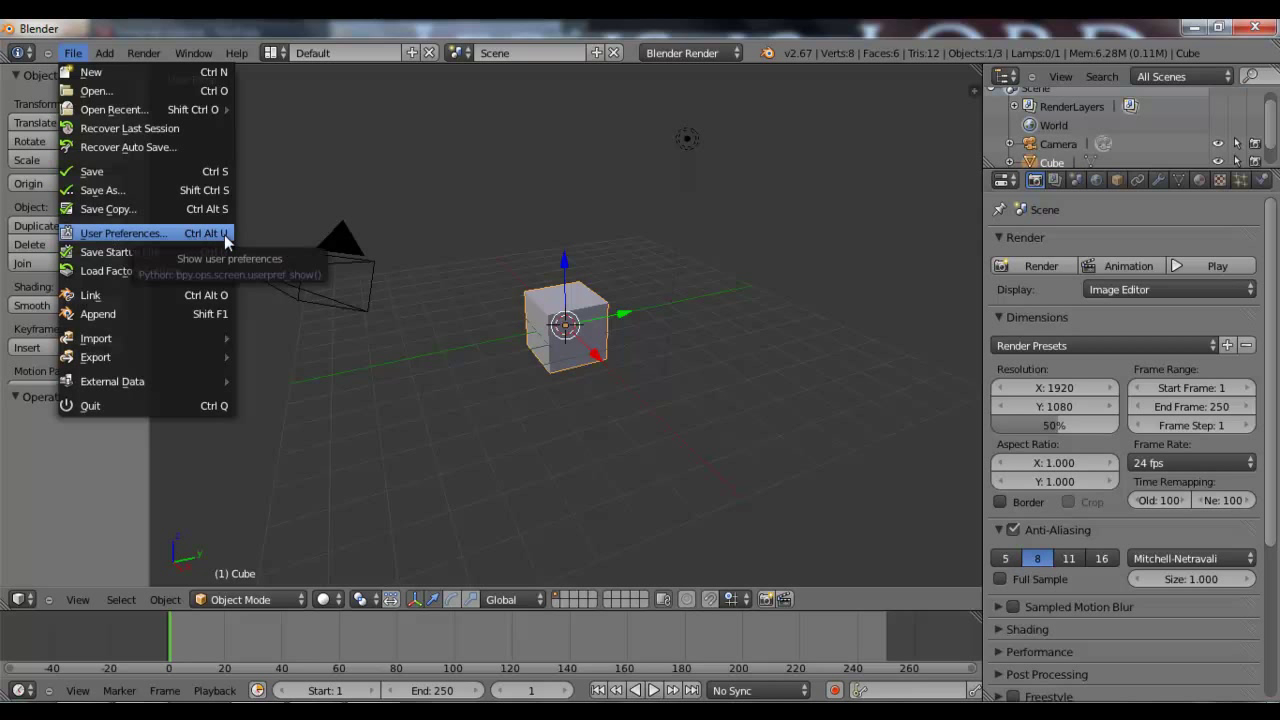
Open User Preferences, move the window toward the centre, and show the Interface section
click(171, 233)
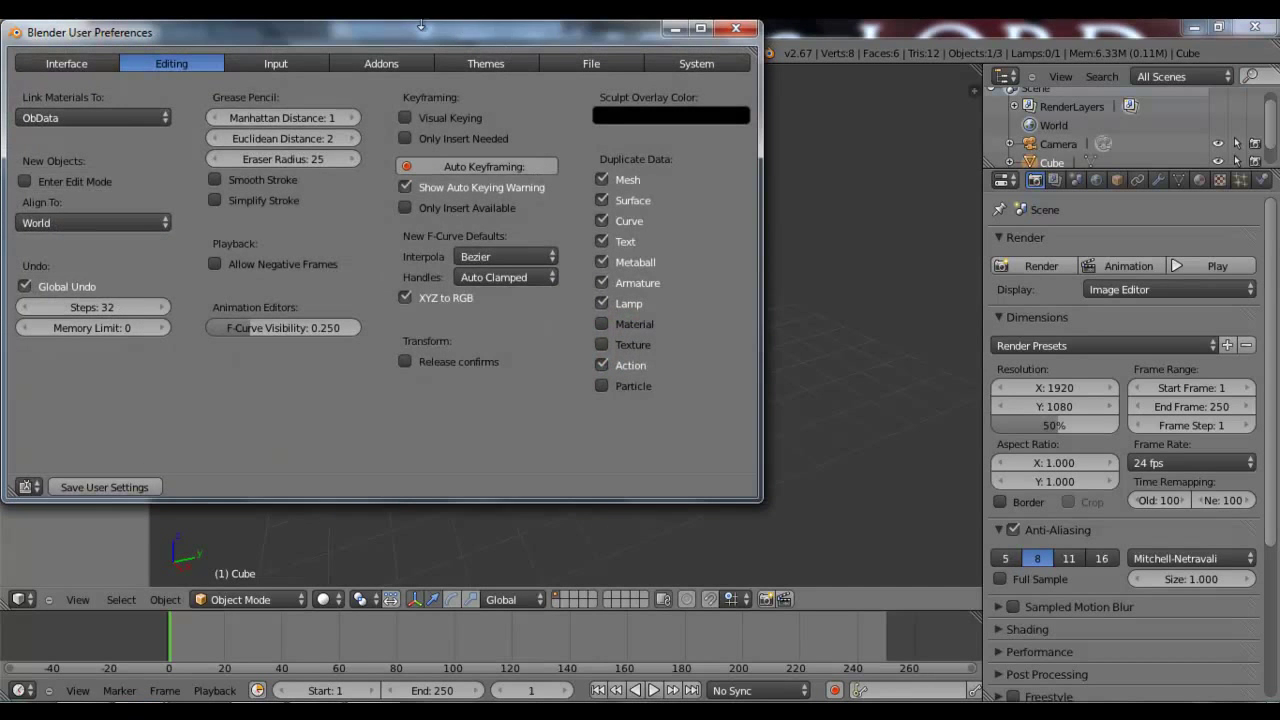
drag(421, 34, 607, 93)
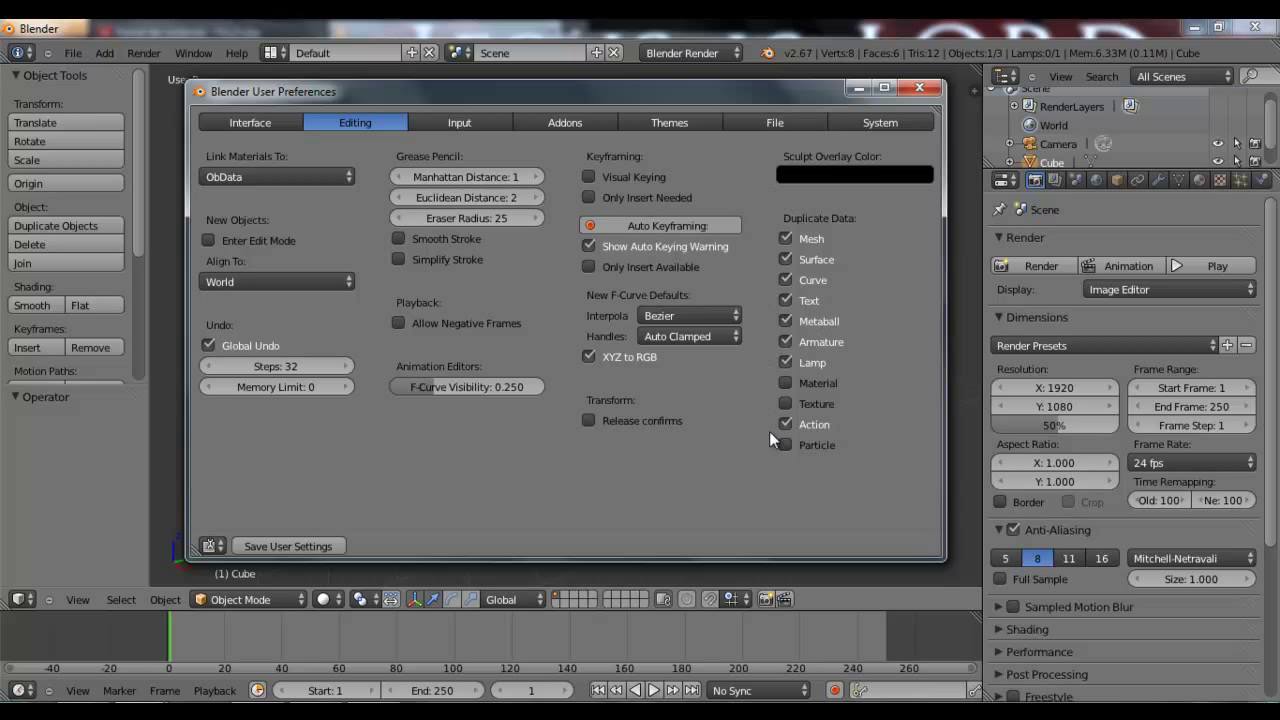
click(241, 121)
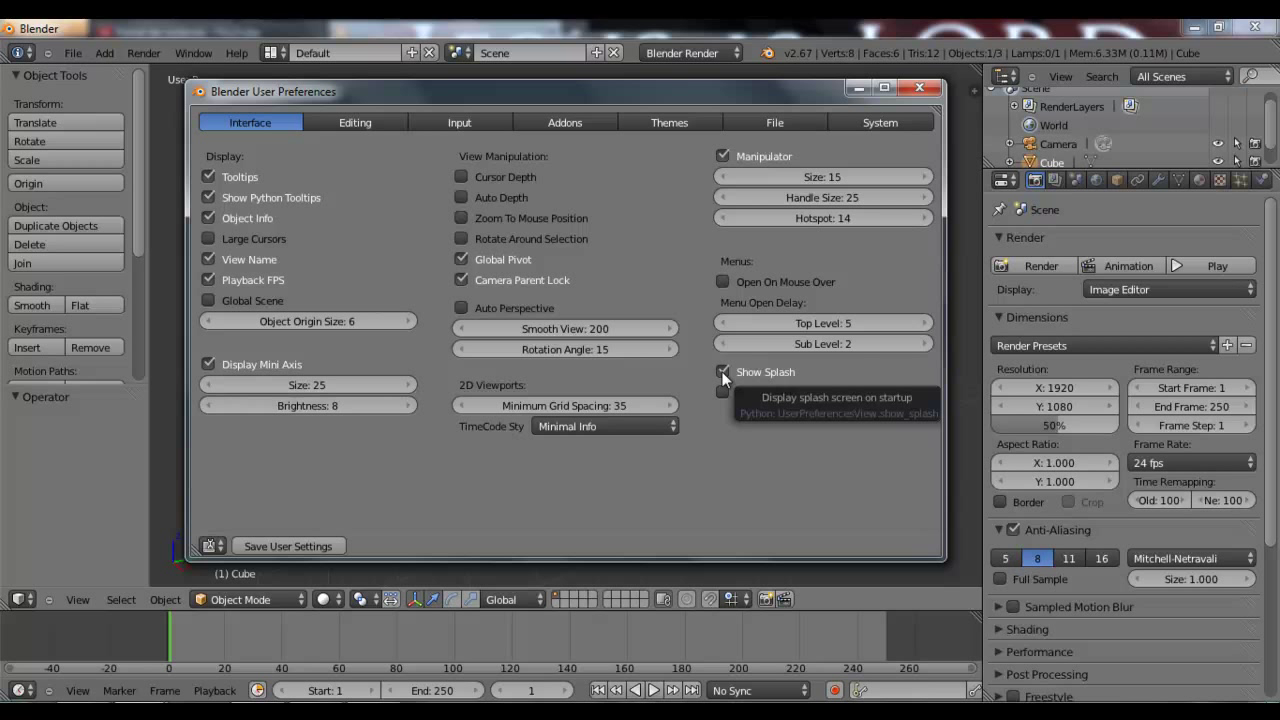
Turn off Show Splash, toggle Prompt Quit on and off, then view the Editing and Input sections
click(723, 372)
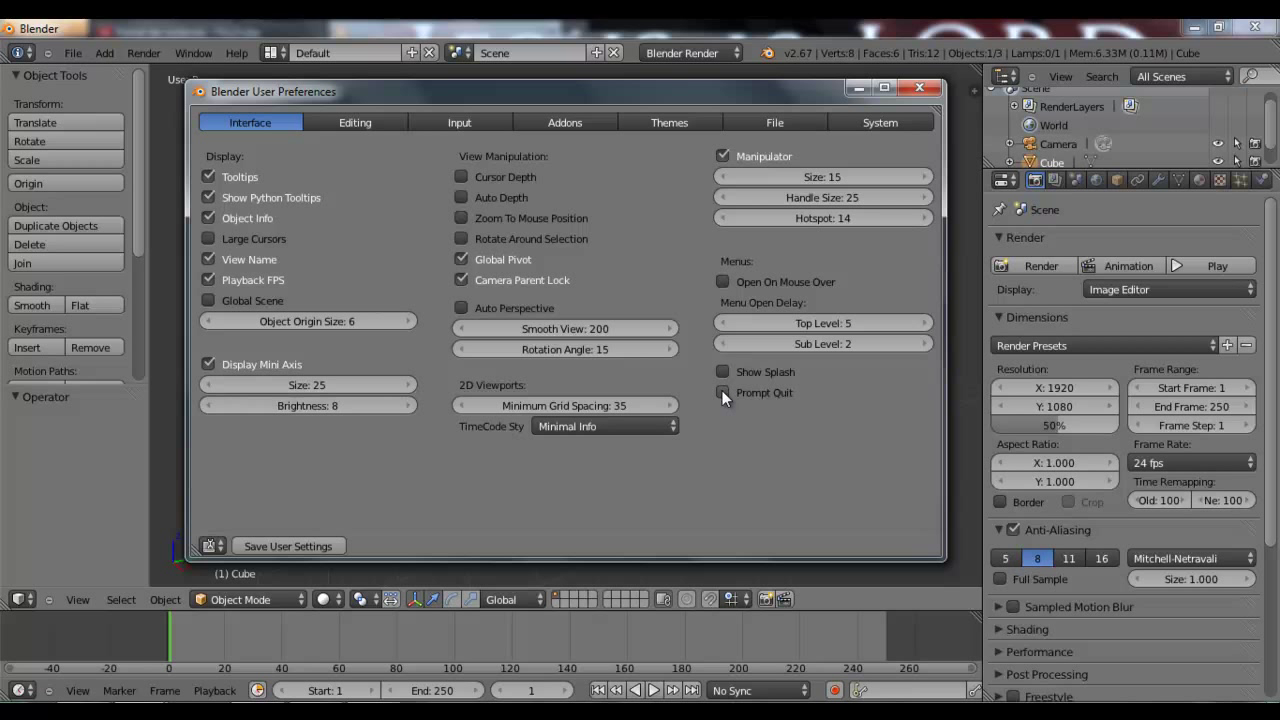
click(722, 394)
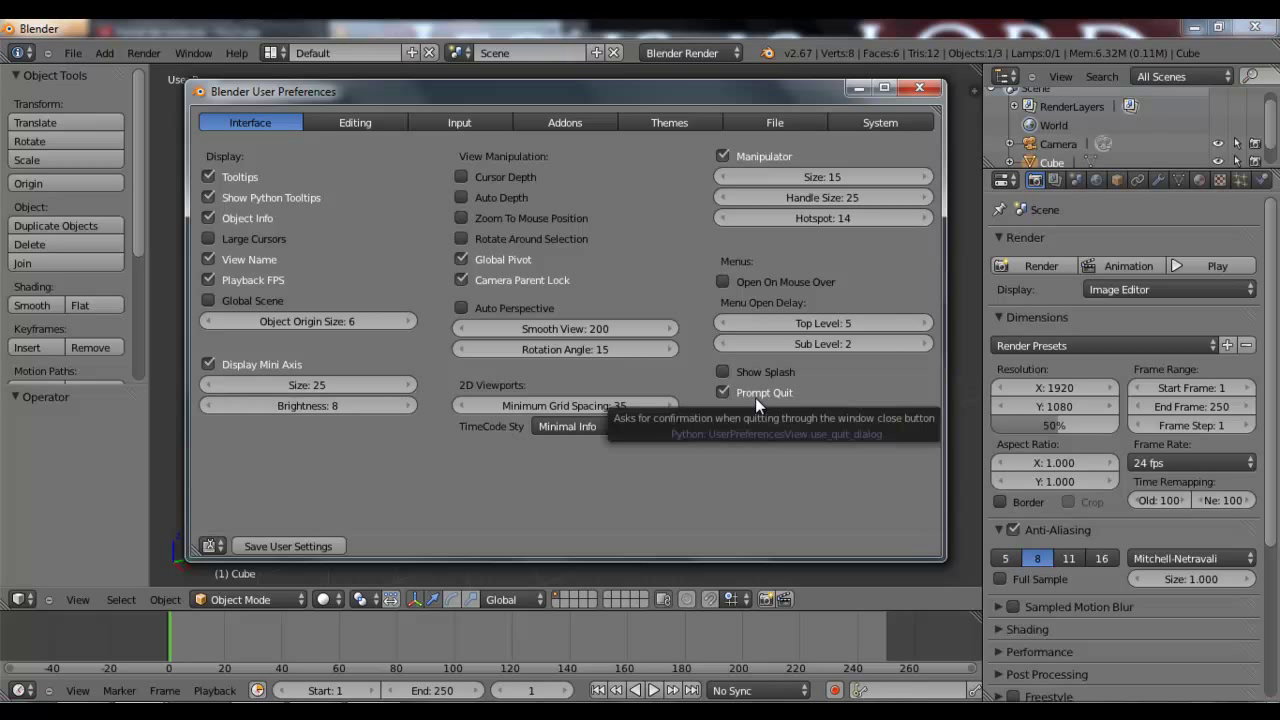
click(723, 391)
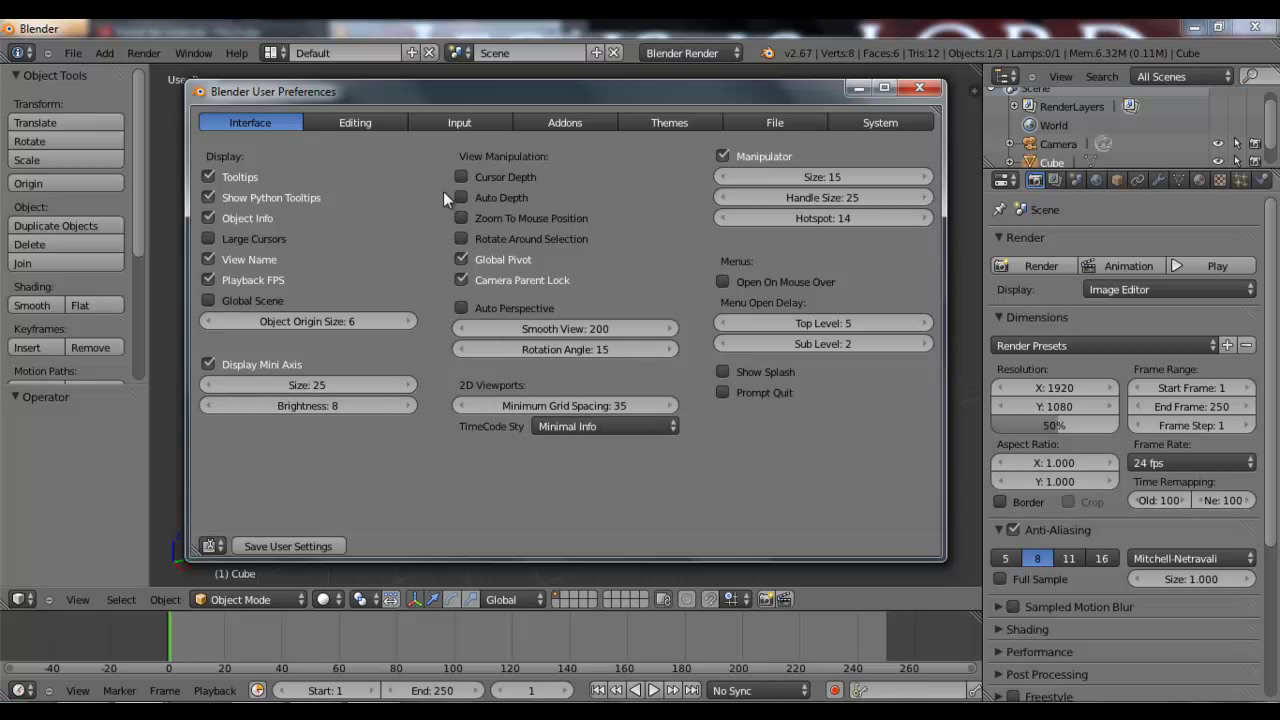
click(349, 122)
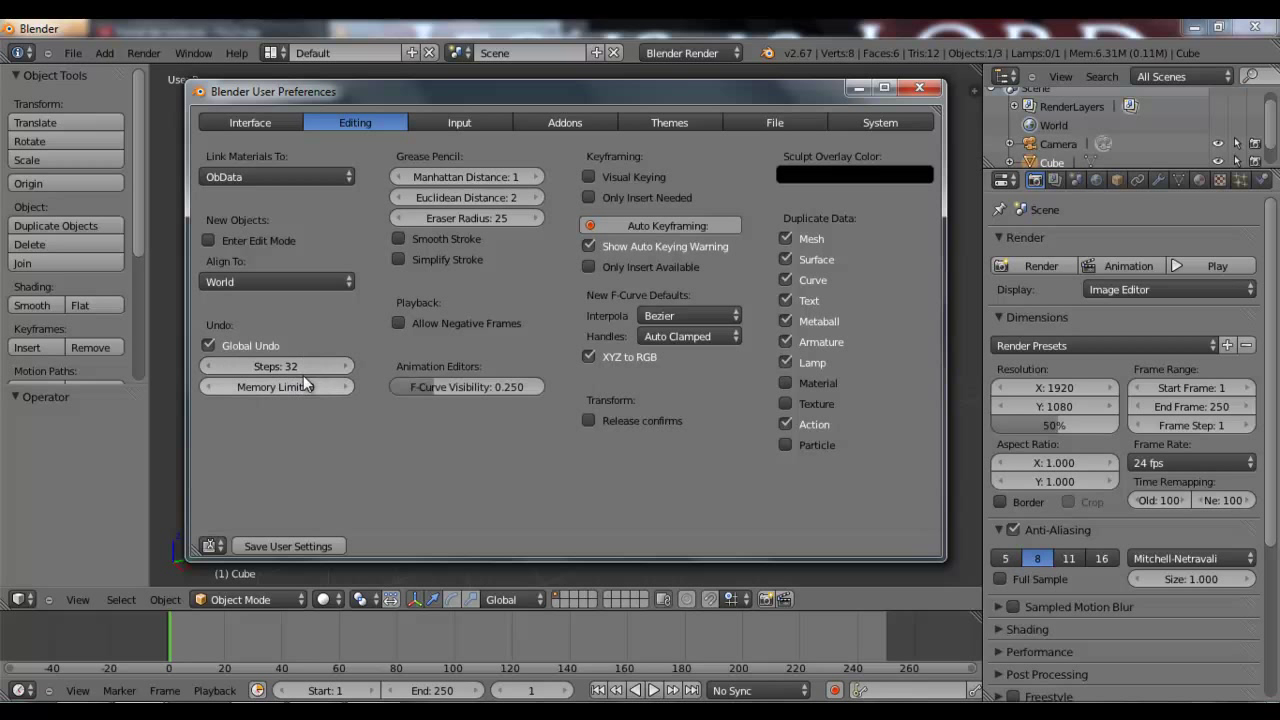
click(459, 122)
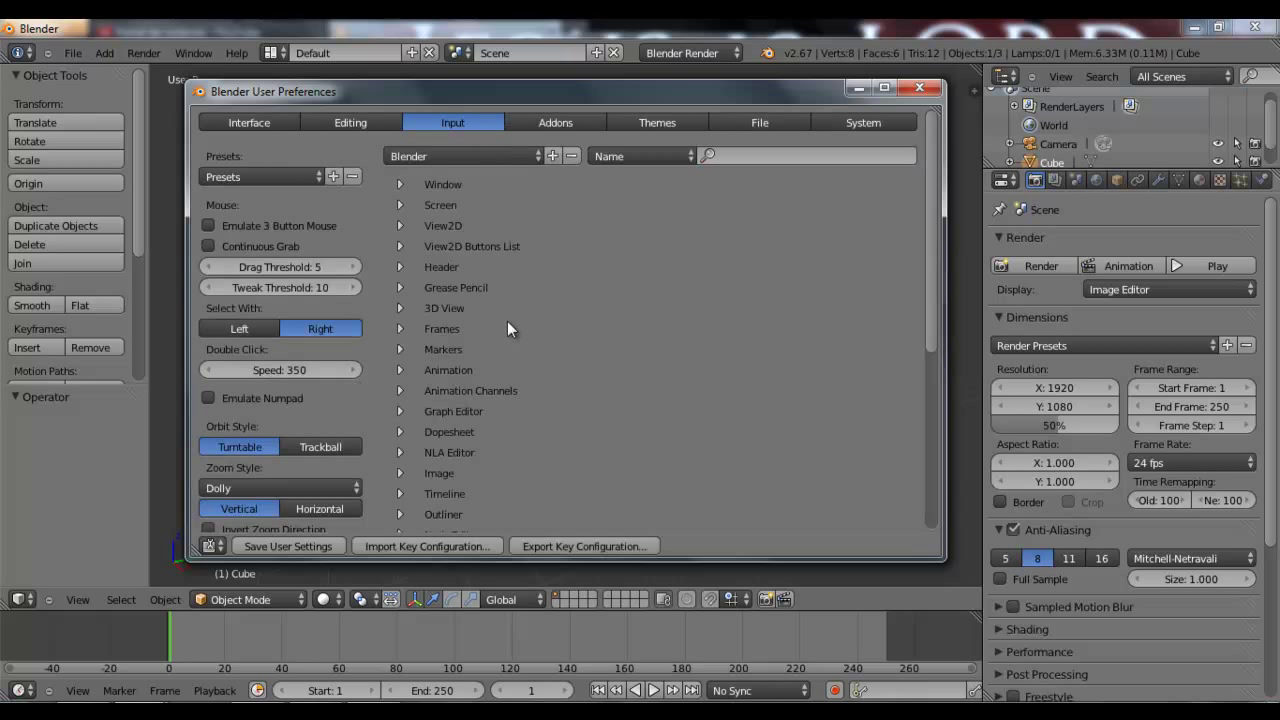
Expand and collapse the Window, Screen and View2D keymap entries
click(399, 185)
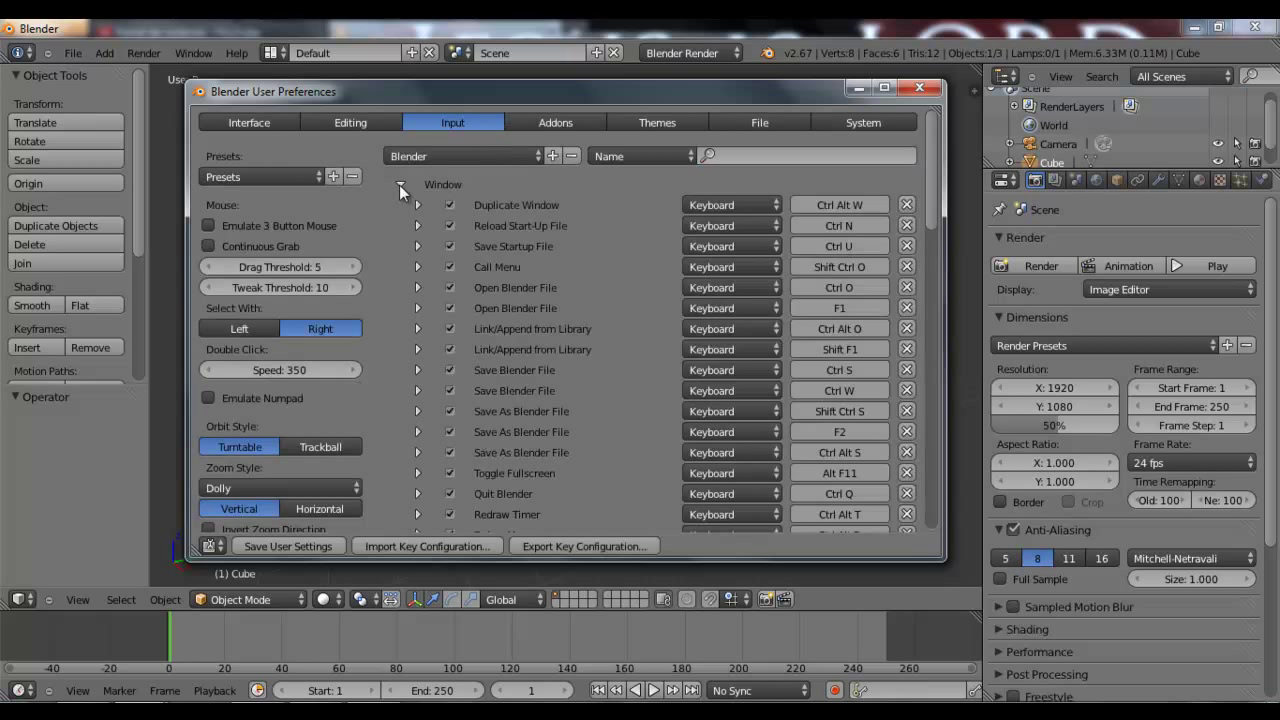
click(399, 185)
click(399, 205)
click(399, 205)
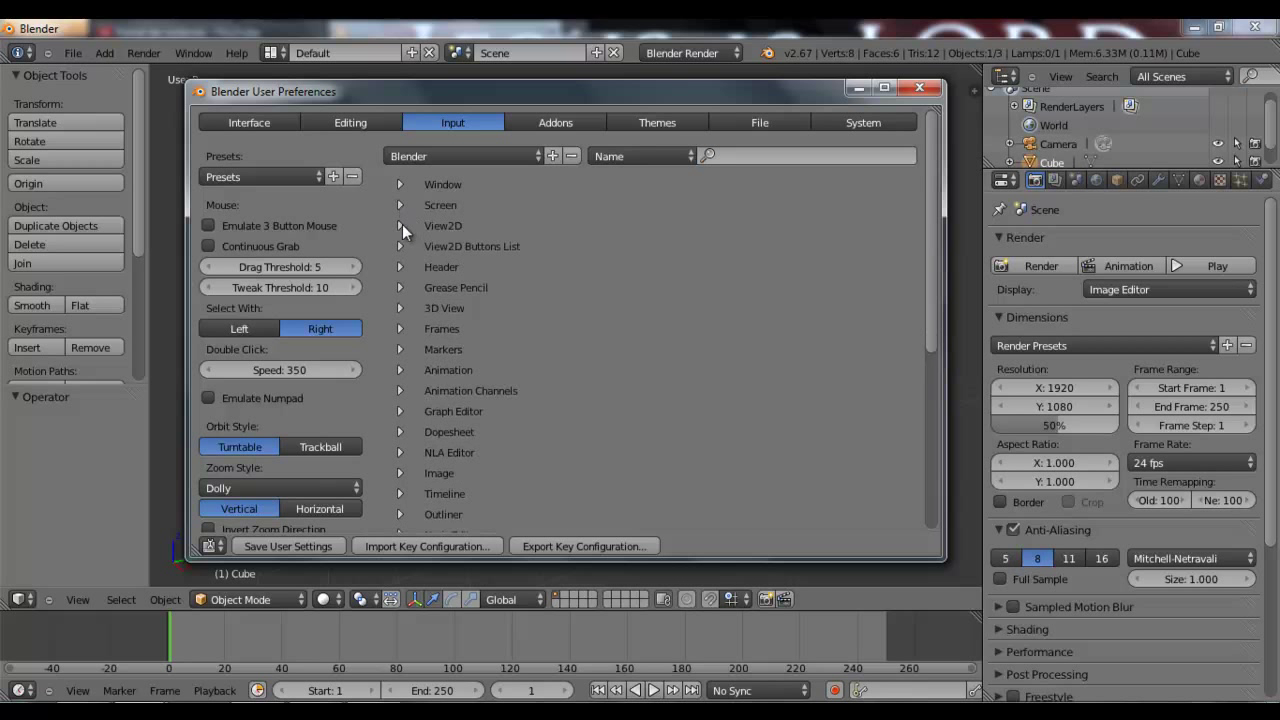
click(400, 225)
click(399, 225)
click(399, 225)
Scroll through the keymap list, then show the Addons section
scroll(271, 442, down, 1)
scroll(271, 442, down, 2)
scroll(269, 398, down, 1)
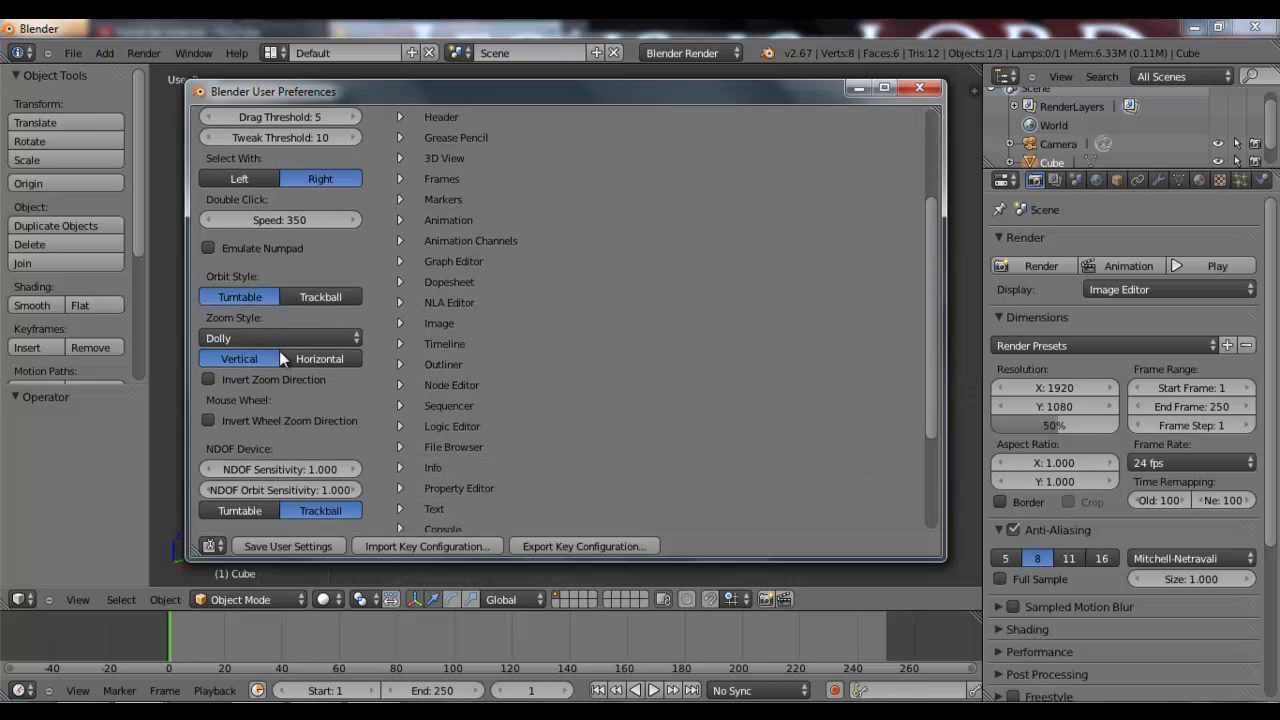
scroll(300, 330, down, 1)
scroll(303, 393, down, 2)
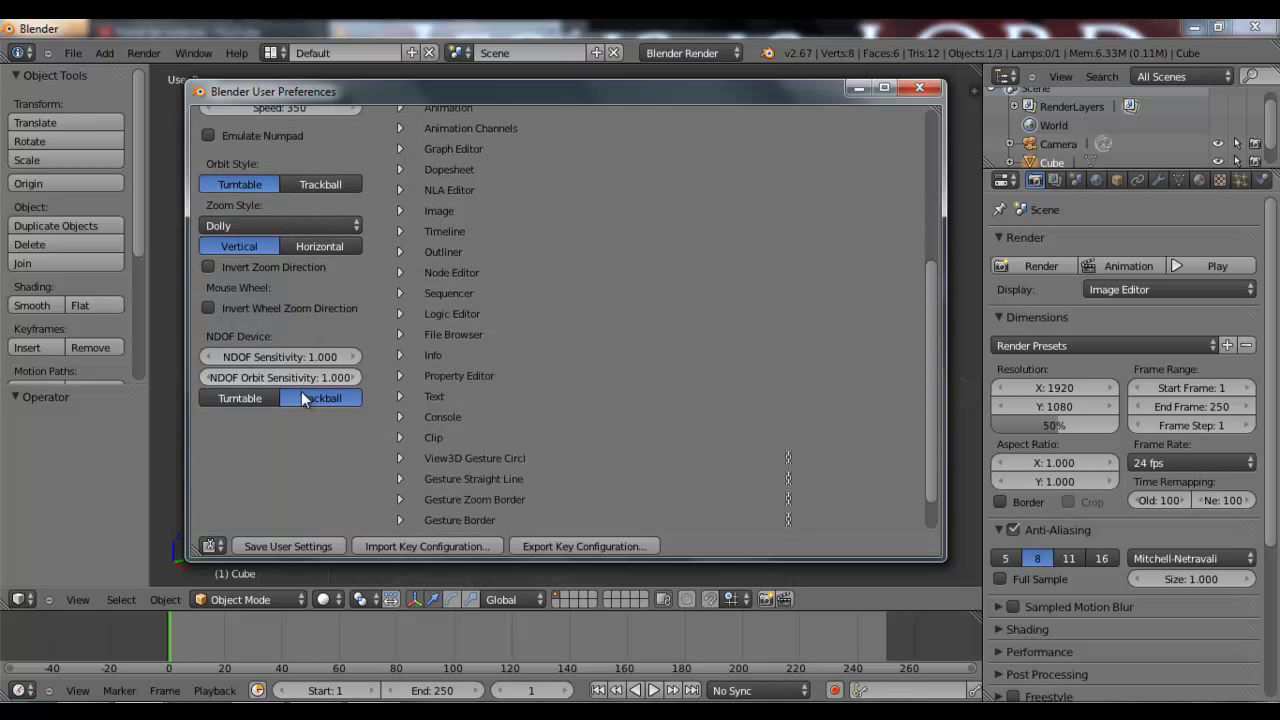
scroll(301, 397, up, 6)
scroll(299, 397, up, 1)
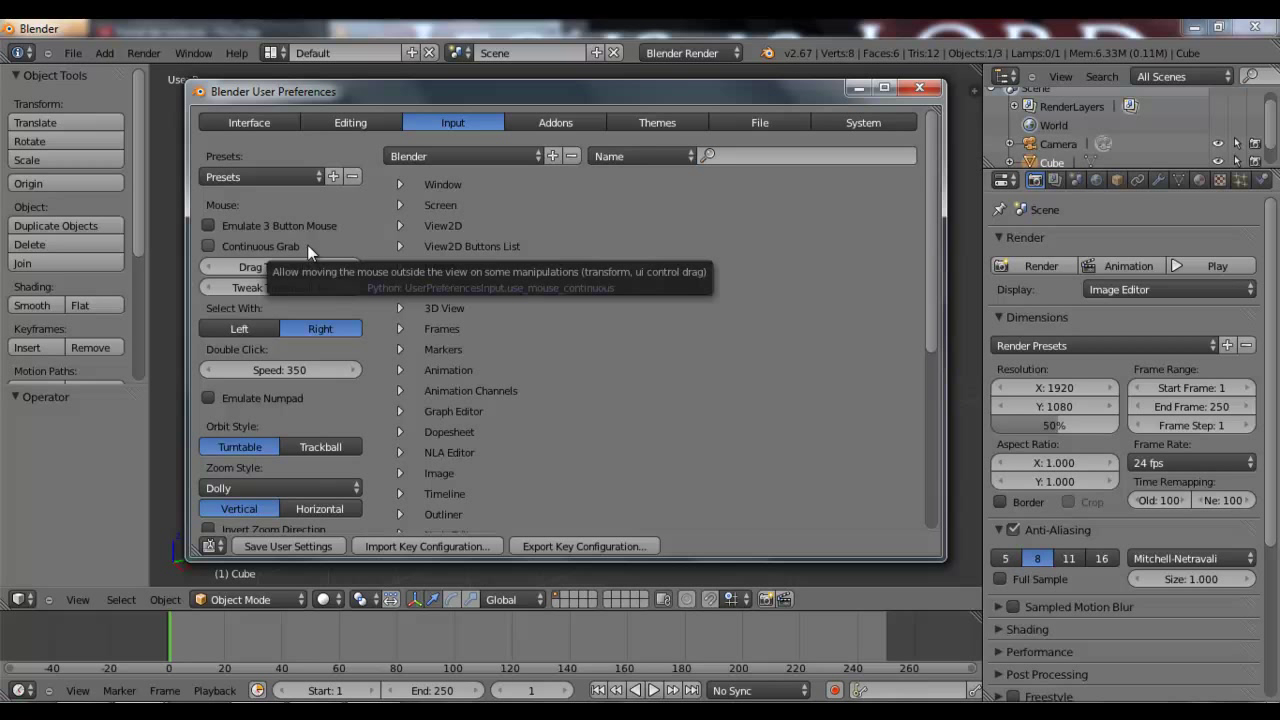
click(550, 121)
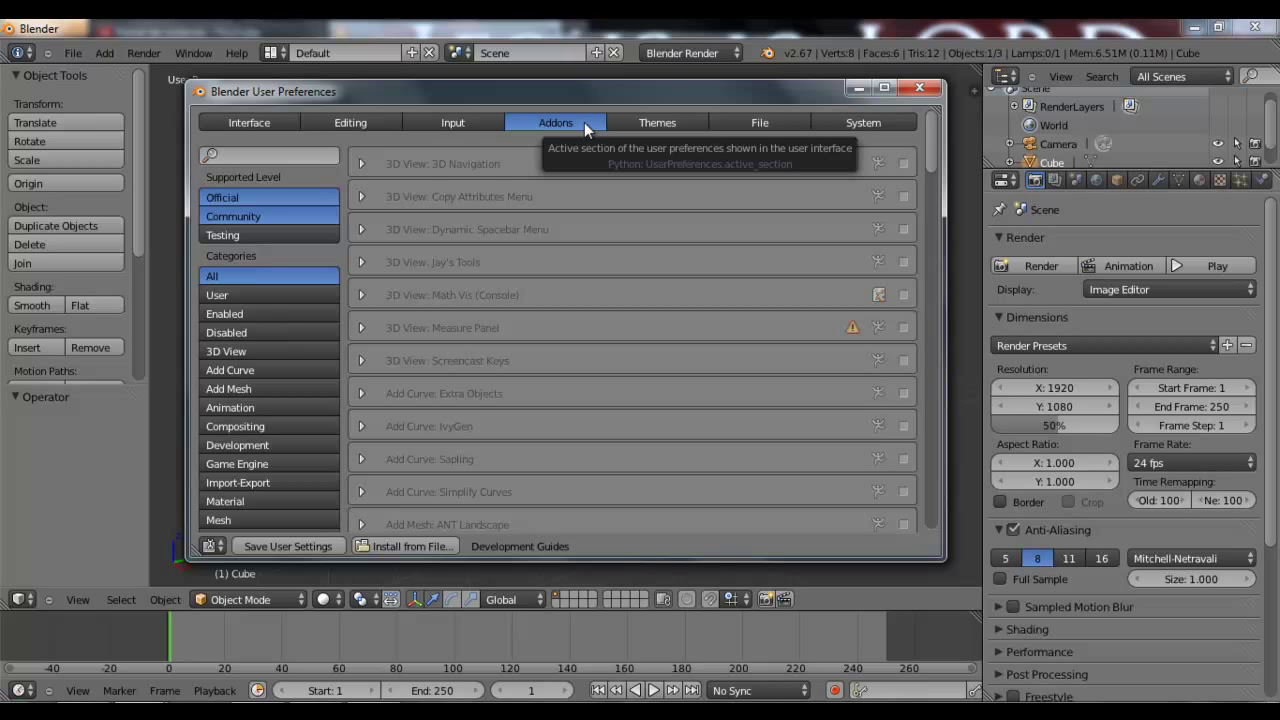
View the Themes colour settings, then the File path settings
click(656, 121)
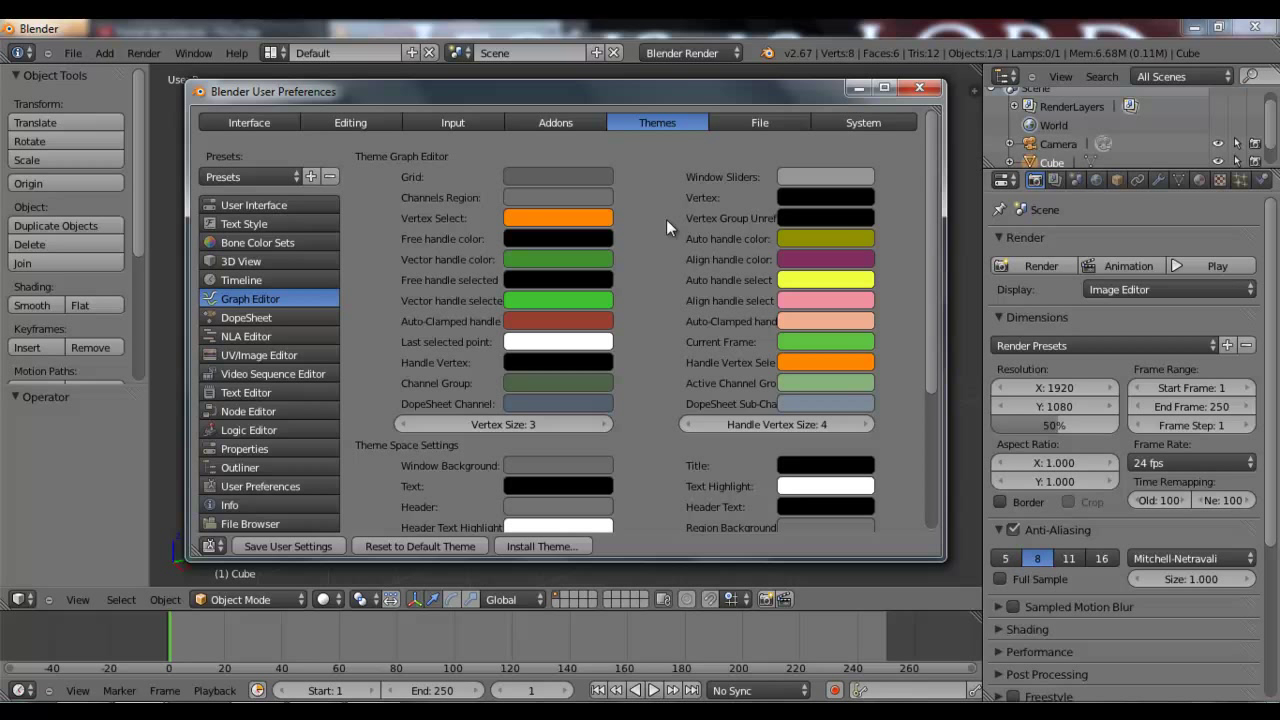
click(760, 119)
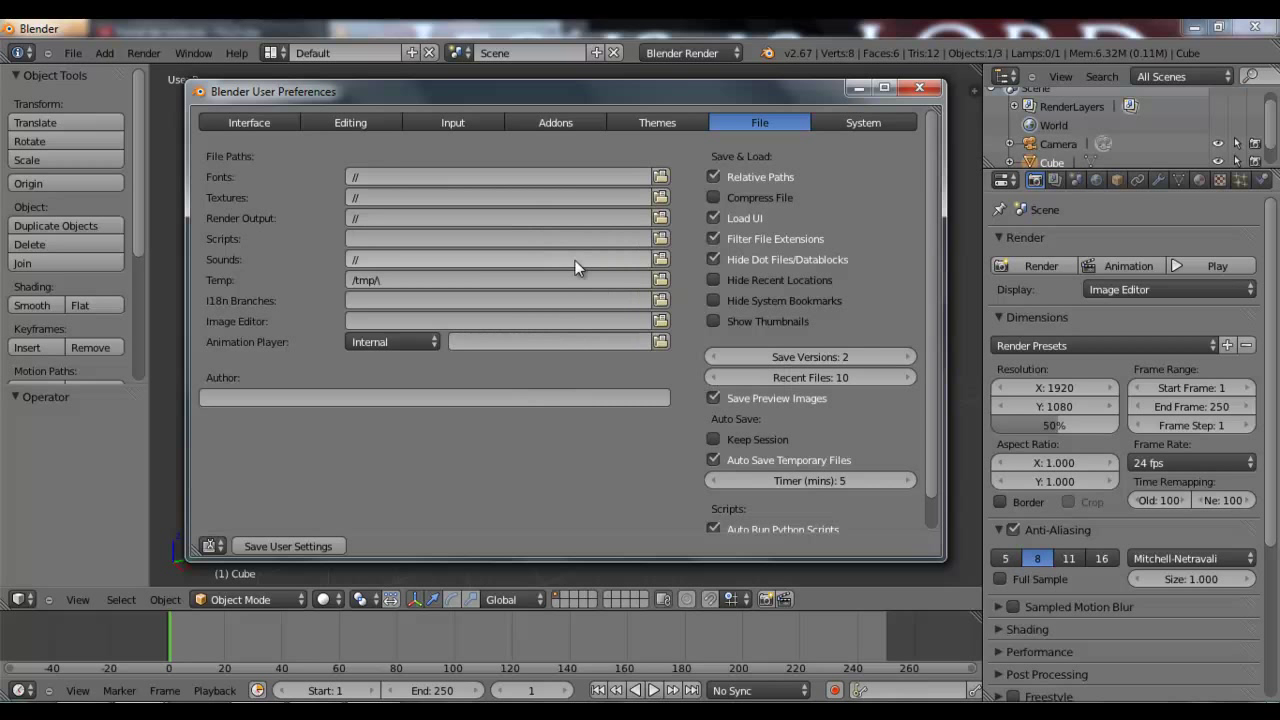
Review the File preferences, then switch to the System settings showing DPI 72 and OpenAL sound
scroll(856, 340, down, 2)
scroll(775, 425, up, 2)
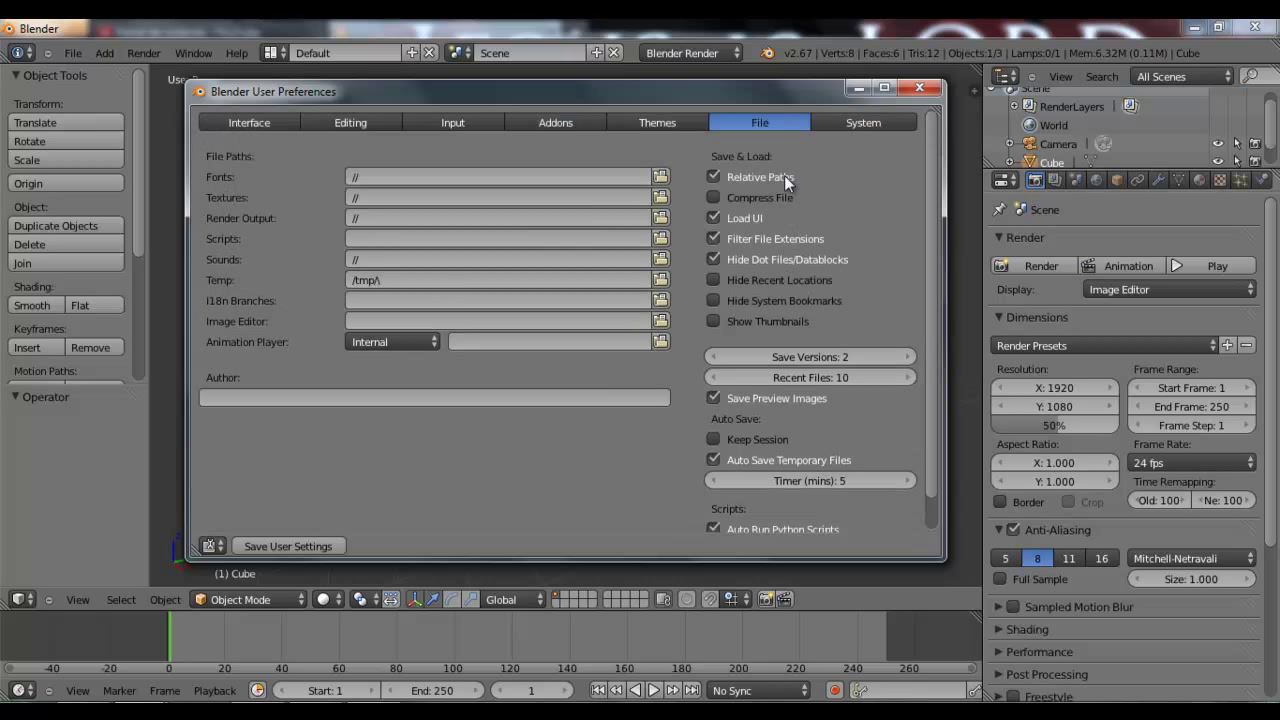
scroll(857, 366, down, 2)
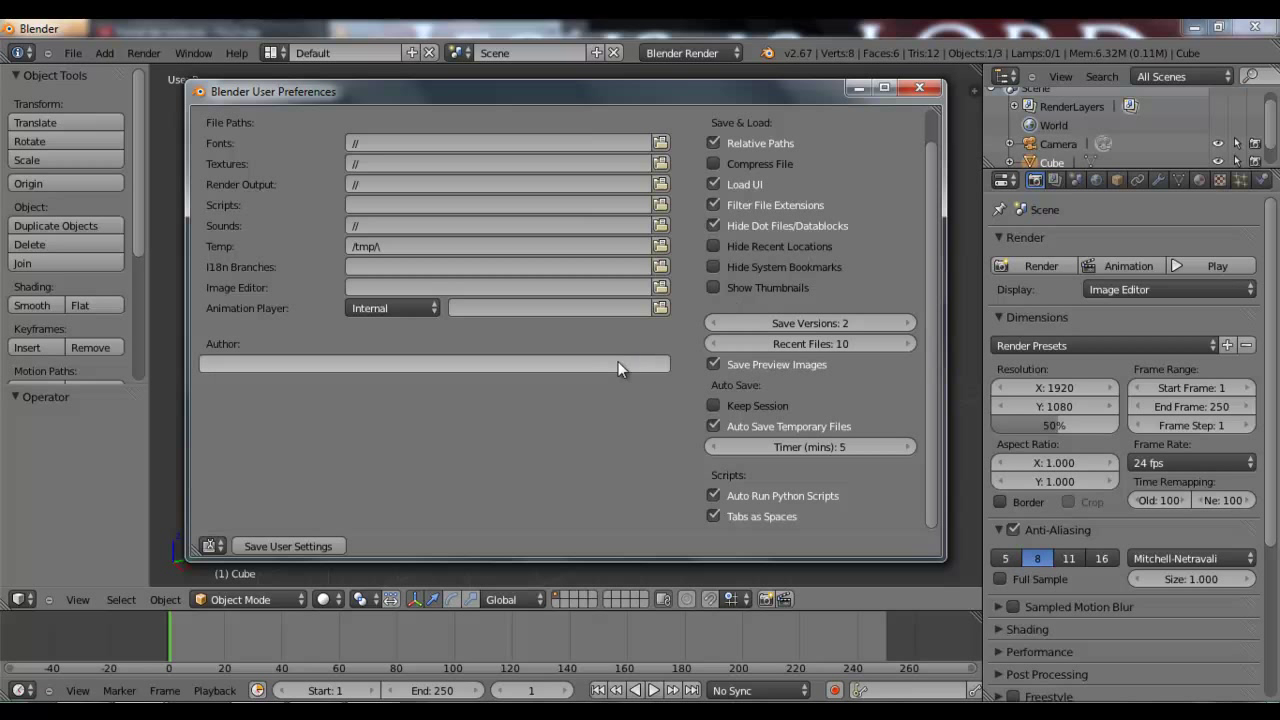
scroll(618, 364, up, 2)
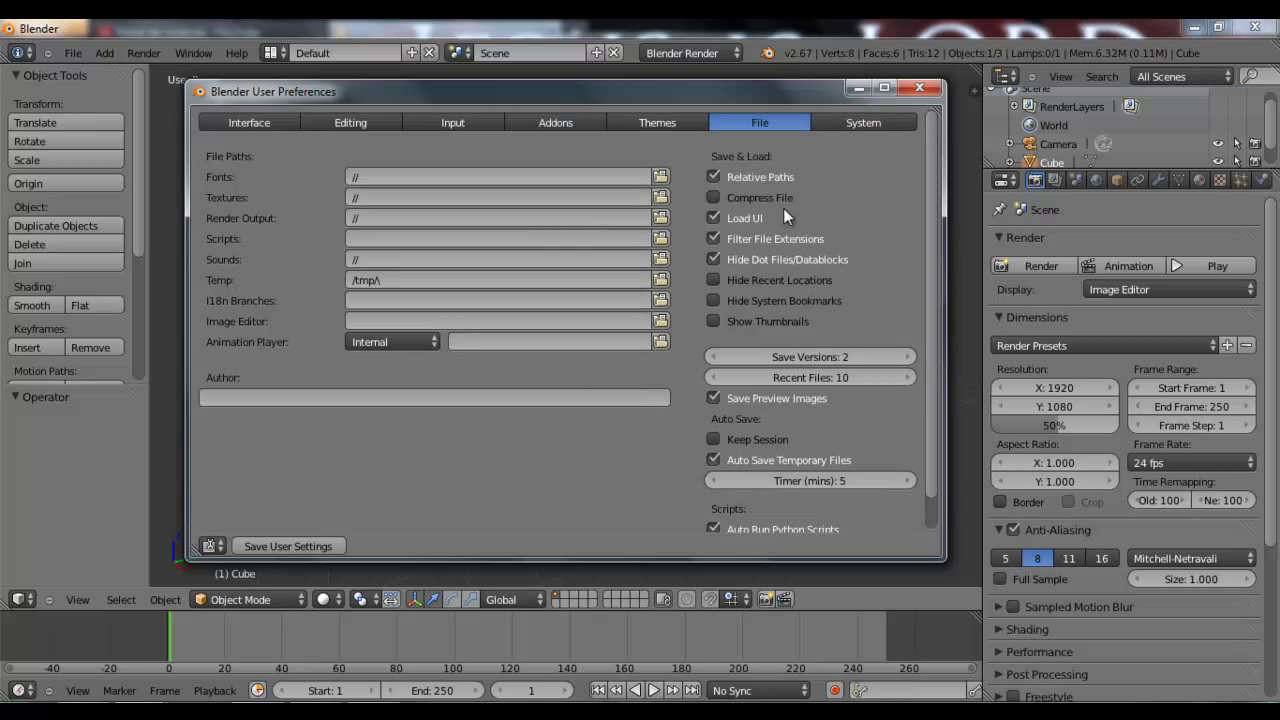
click(862, 122)
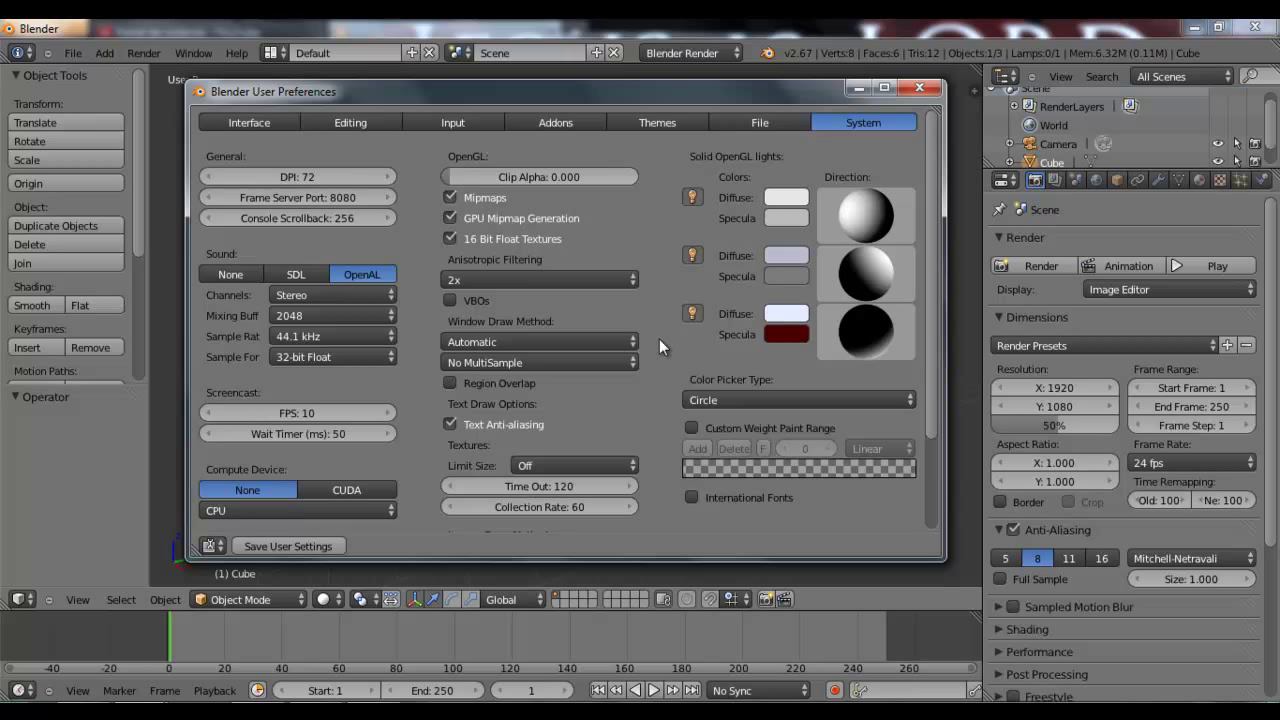
Enlarge the User Preferences window from its bottom-right corner, then return to the Interface settings
scroll(638, 375, down, 1)
scroll(638, 375, down, 1)
scroll(638, 375, down, 1)
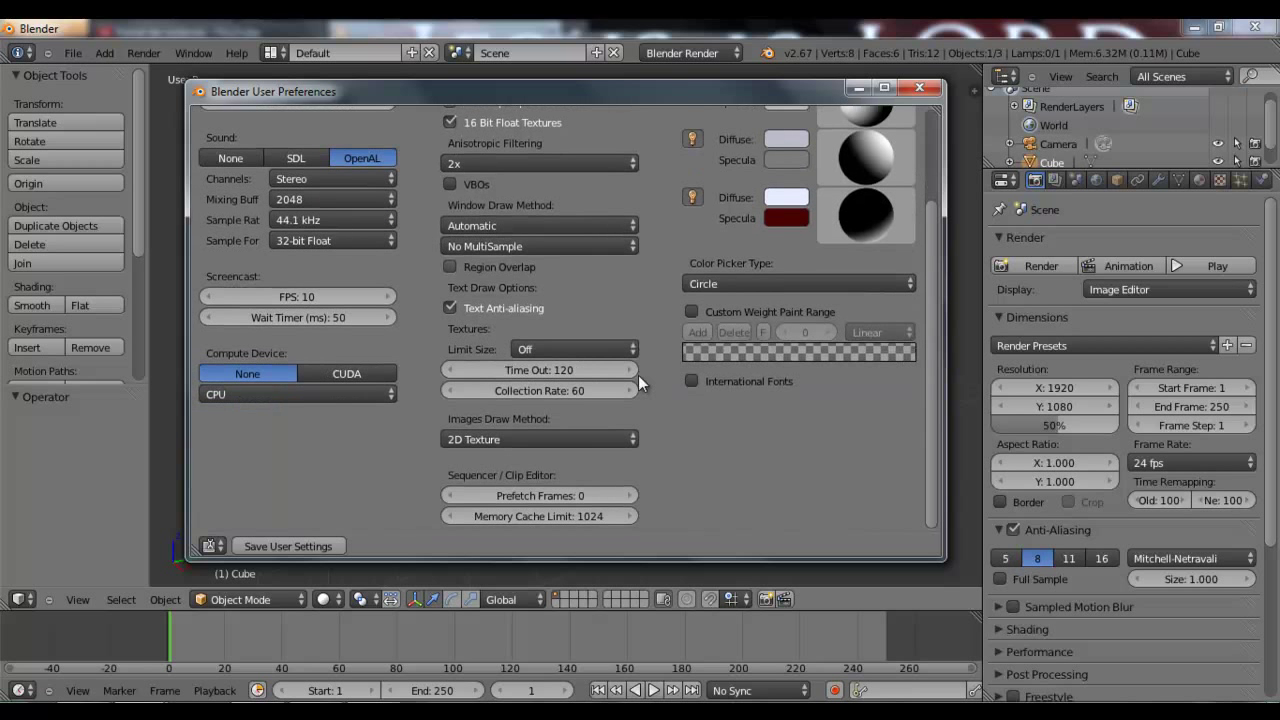
drag(942, 558, 1030, 642)
scroll(740, 457, up, 1)
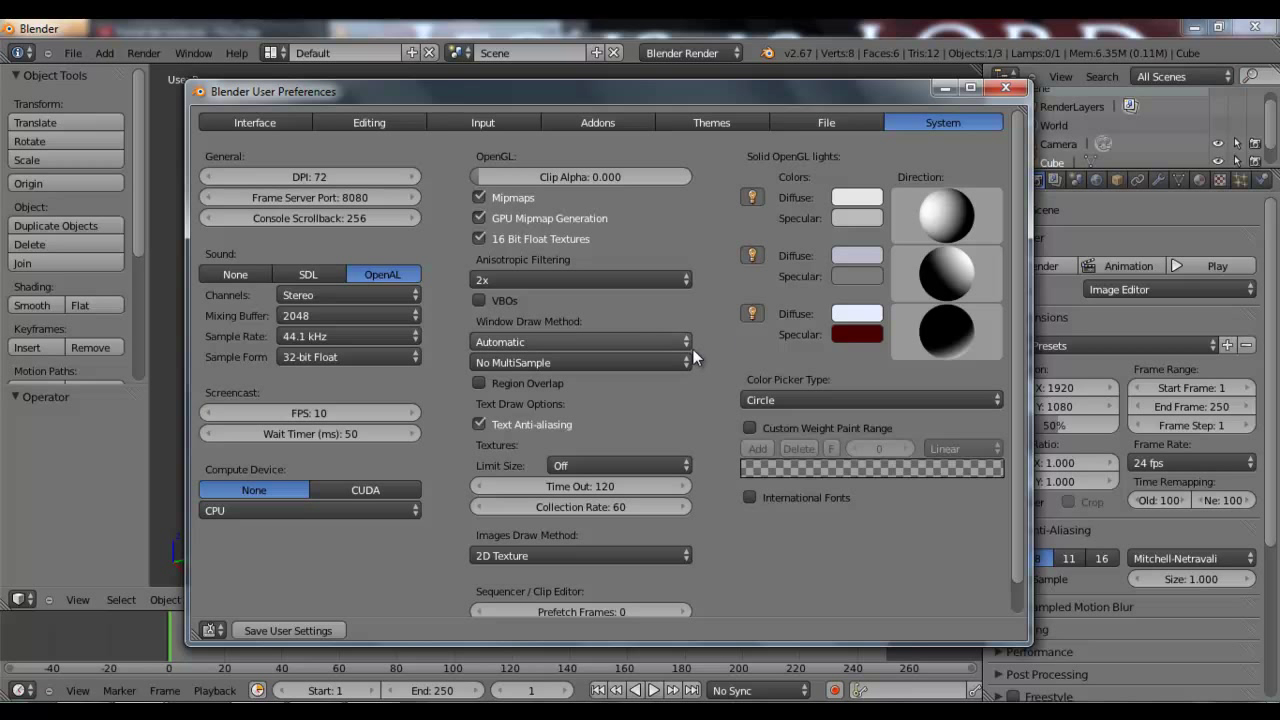
click(277, 123)
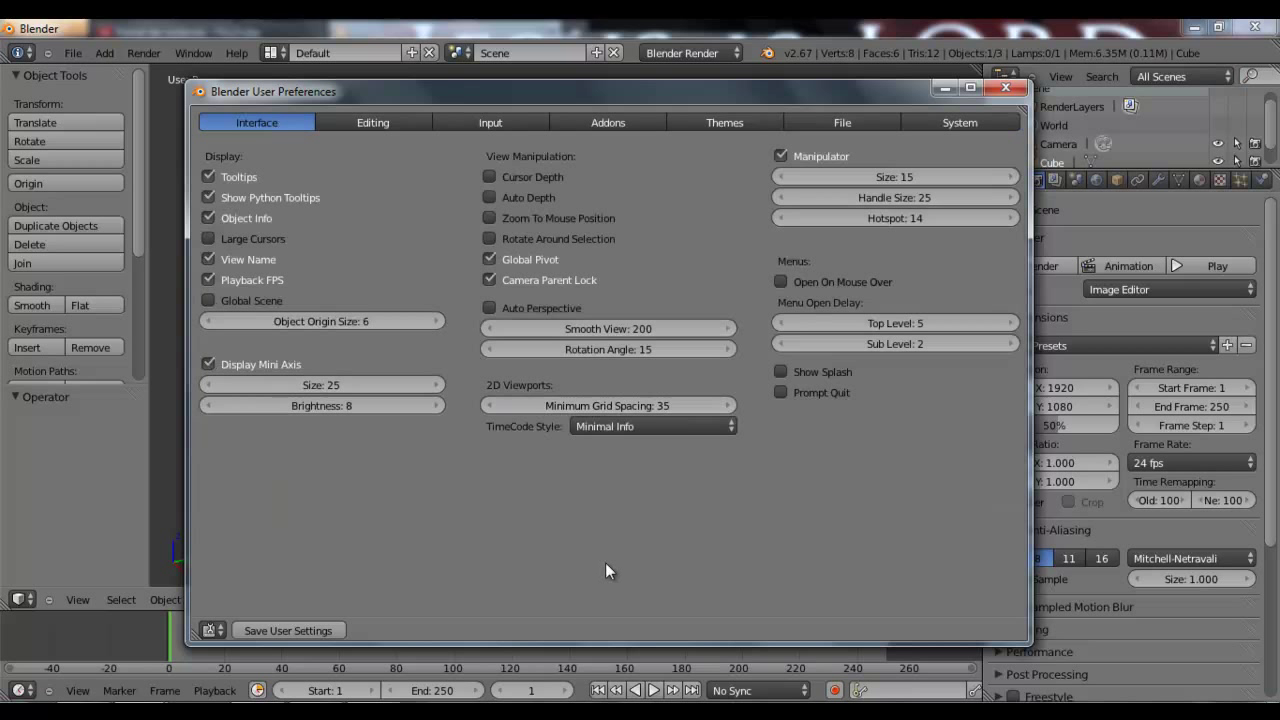